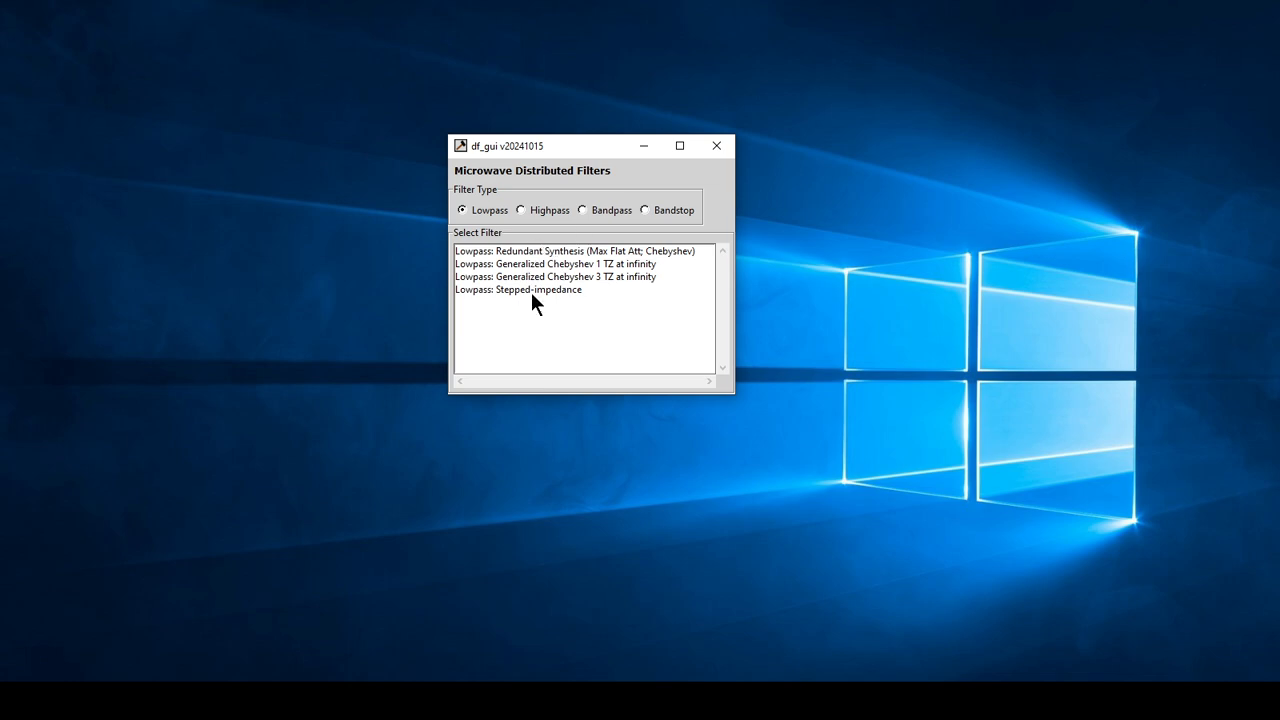
# - Browse the available highpass, bandpass and bandstop filter designs, and return to the lowpass list
pyautogui.click(544, 207)
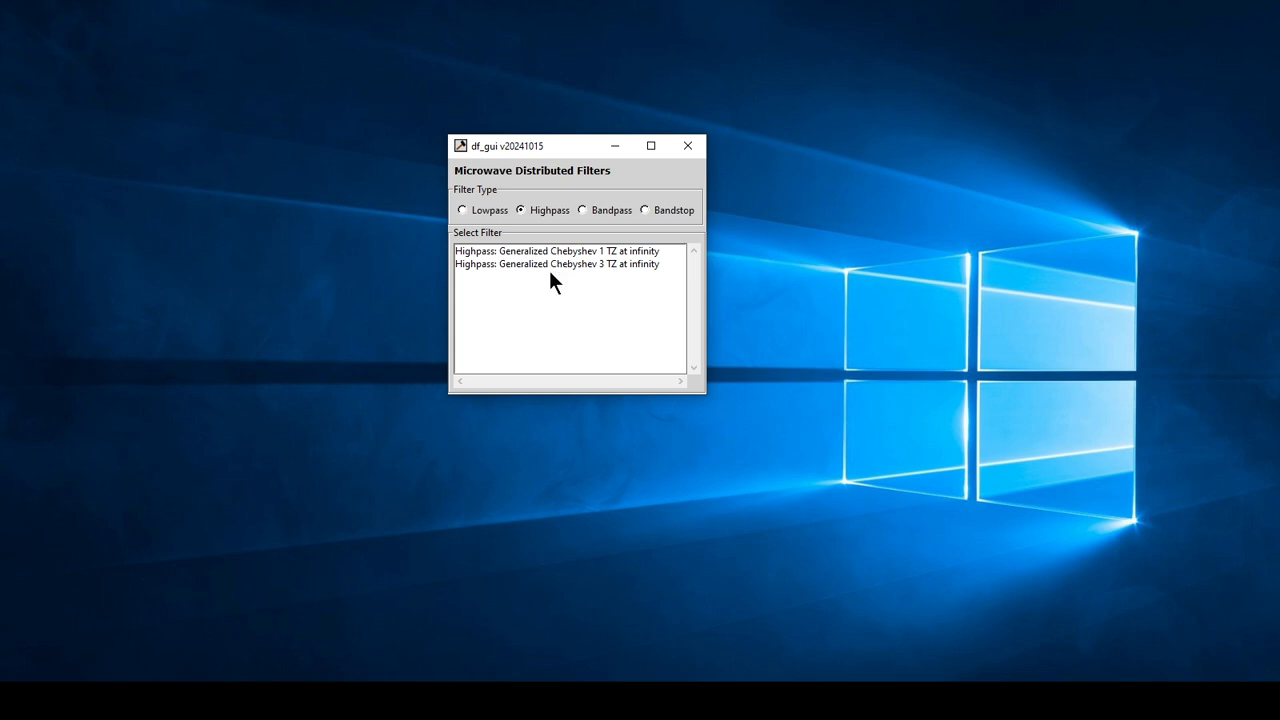
pyautogui.click(602, 212)
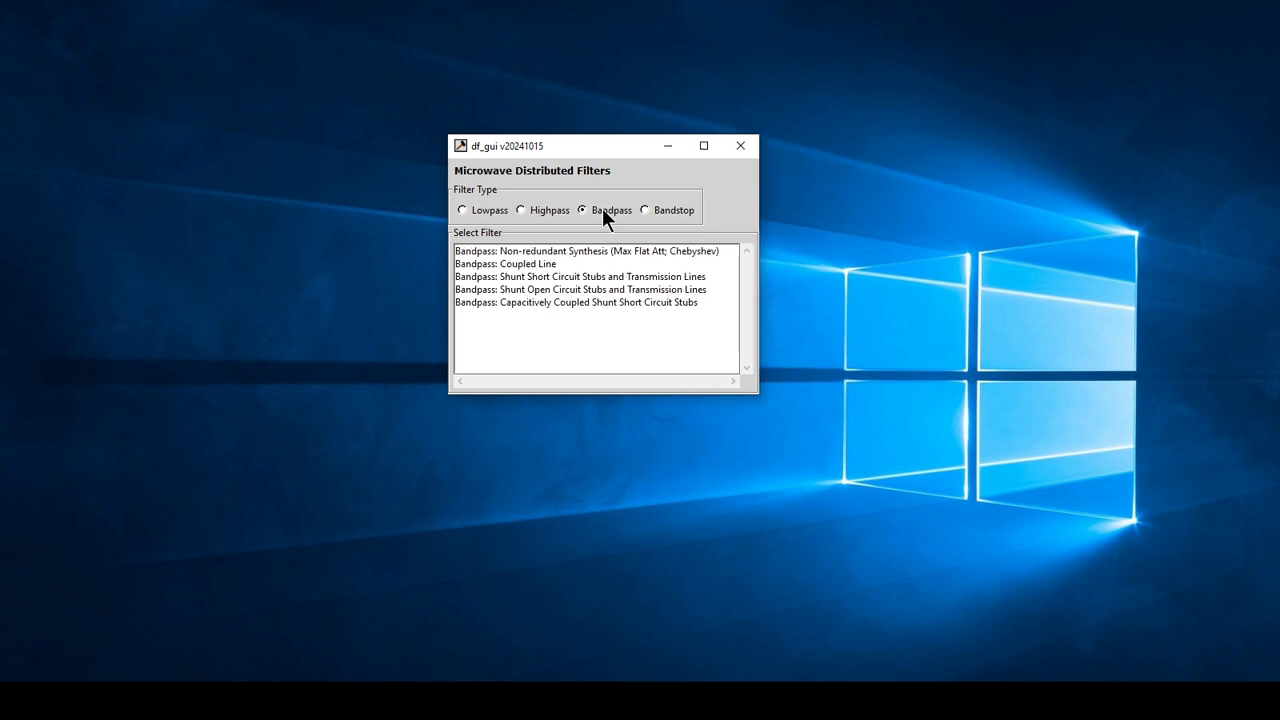
pyautogui.click(664, 210)
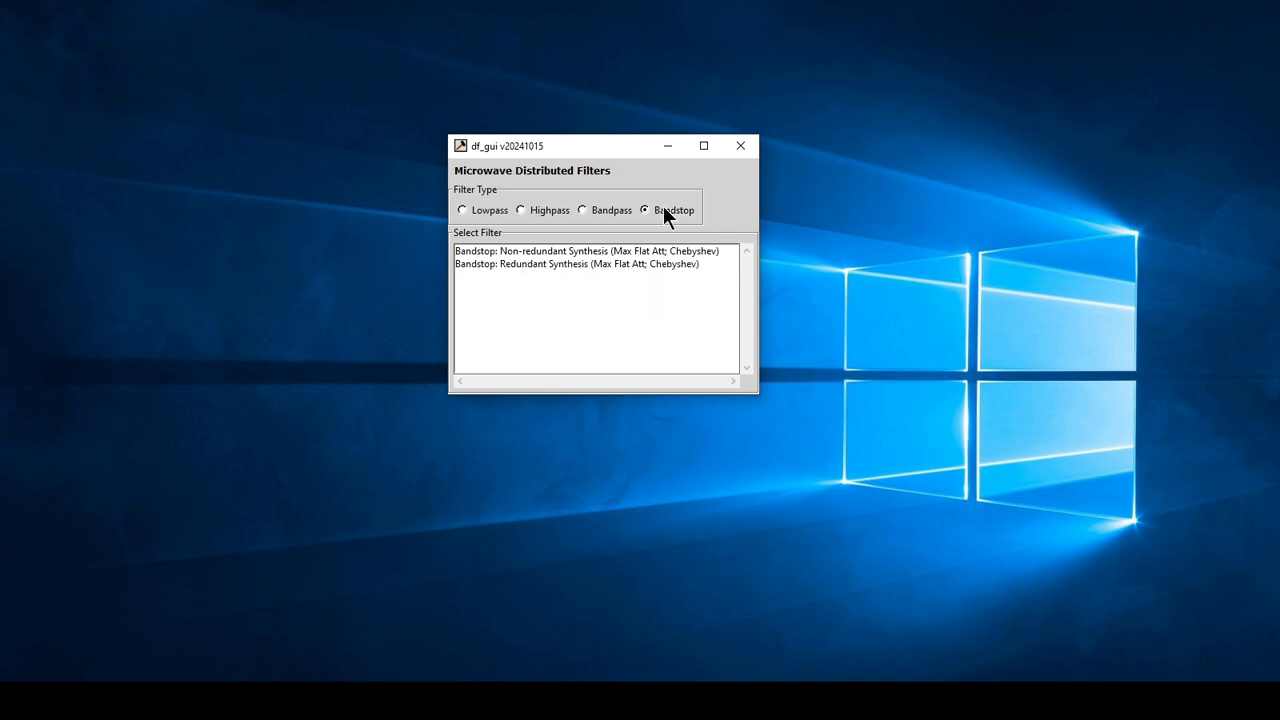
pyautogui.click(476, 209)
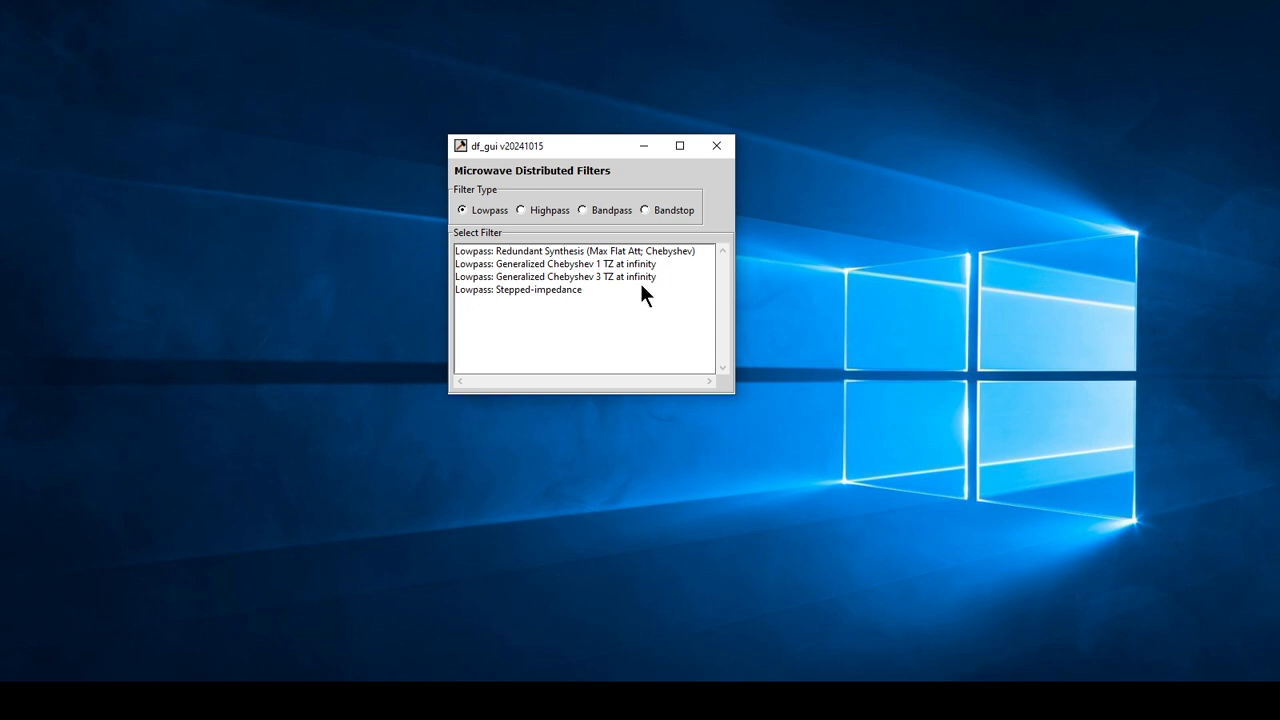
# - Open the lowpass Redundant Synthesis design and run it with its default maximally flat parameters
pyautogui.doubleClick(525, 251)
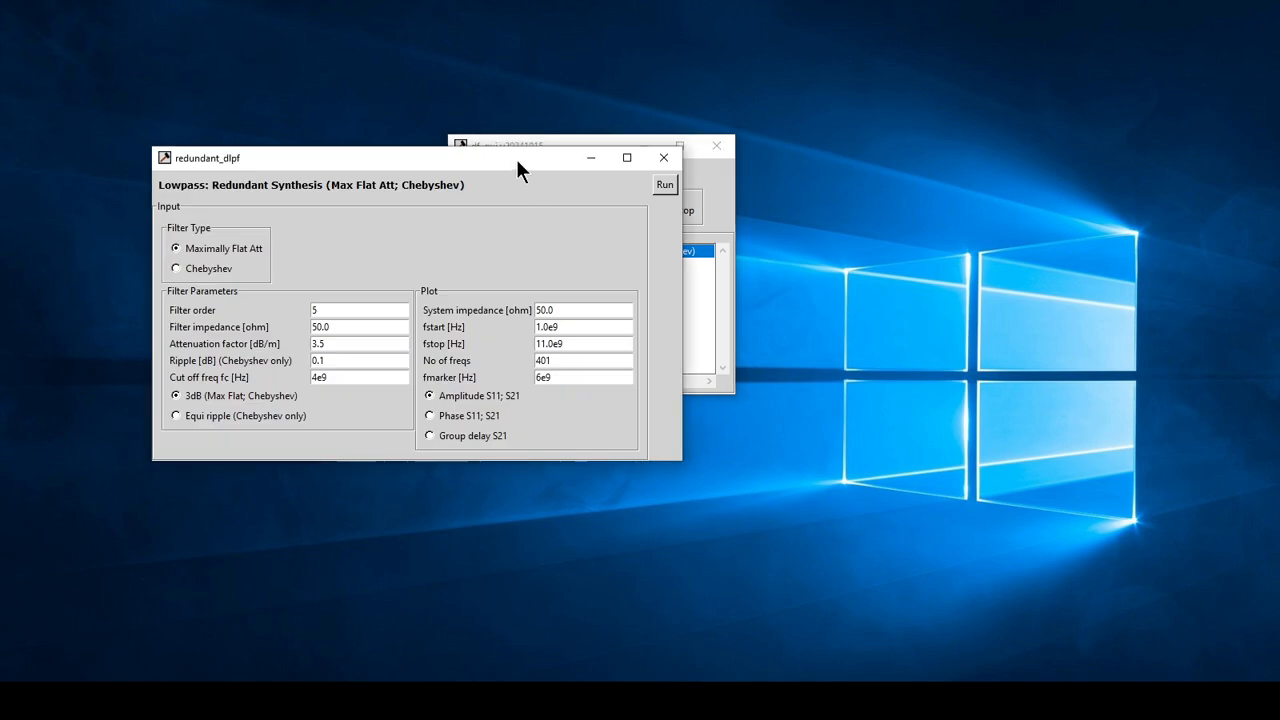
pyautogui.moveTo(515, 157); pyautogui.dragTo(655, 122)
pyautogui.click(804, 150)
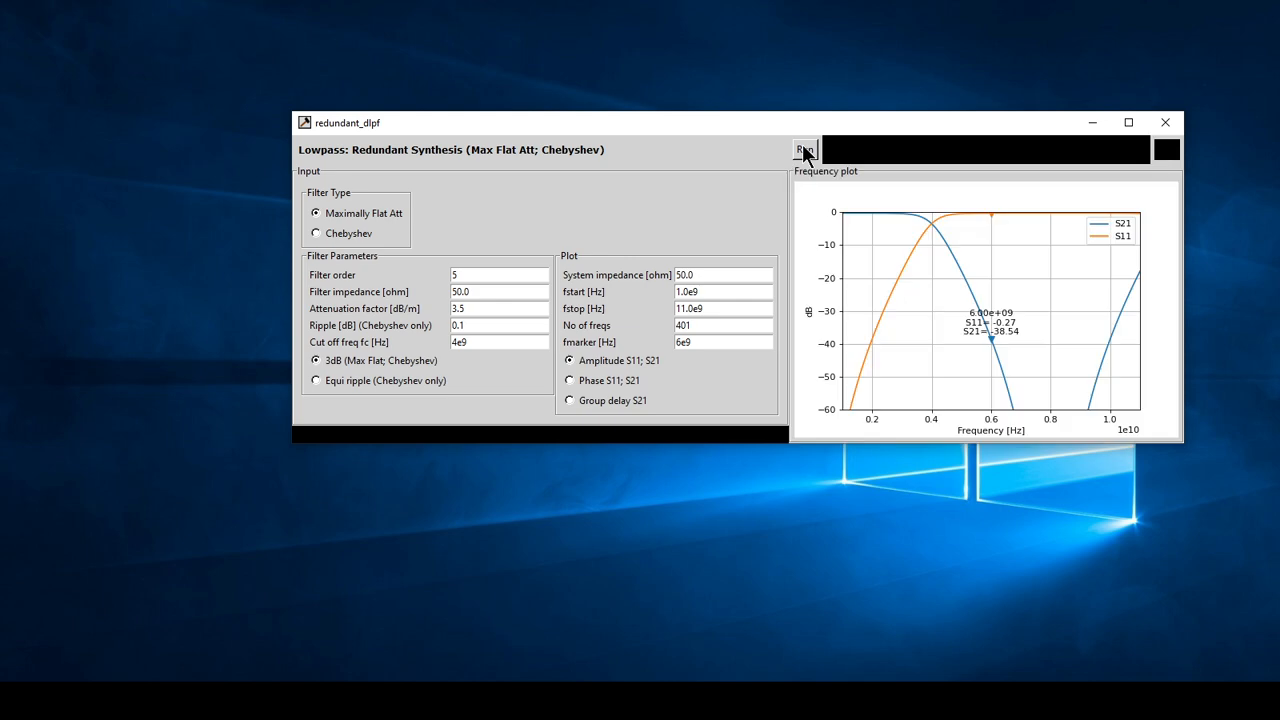
pyautogui.moveTo(757, 122); pyautogui.dragTo(654, 62)
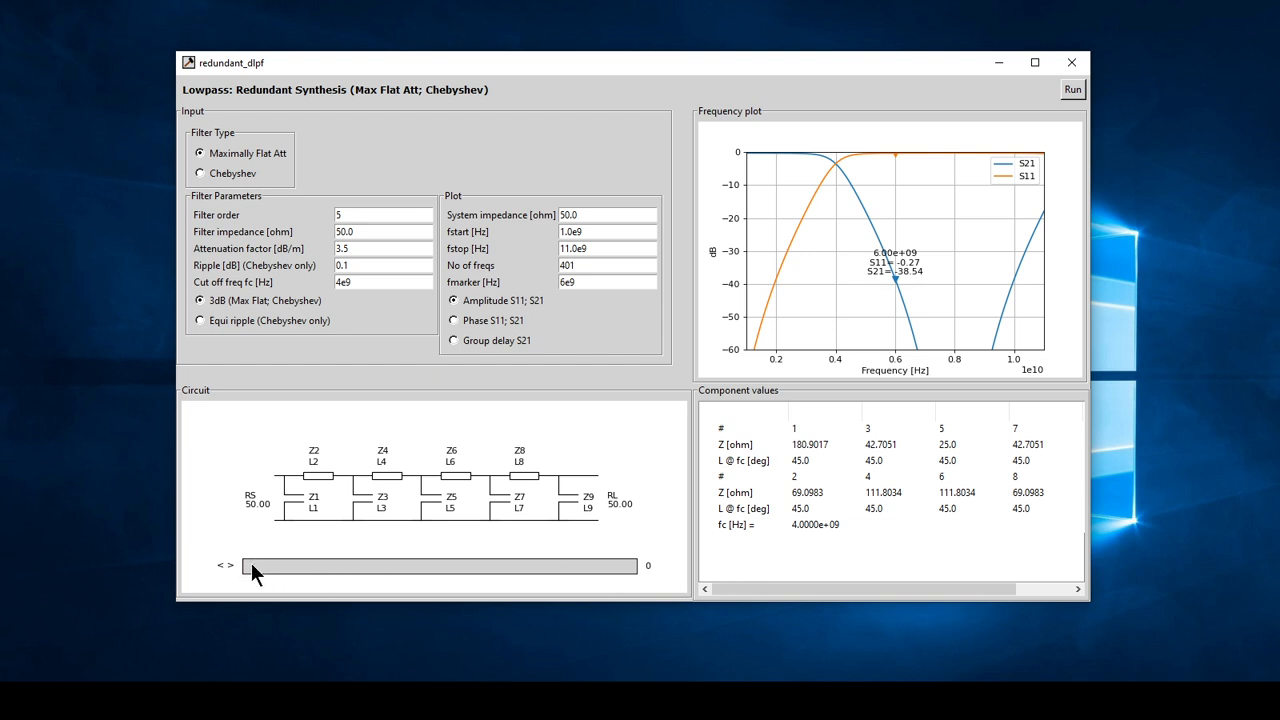
# - Look along the circuit and component values, and rerun the redundant lowpass design as a Chebyshev filter
pyautogui.moveTo(248, 565)
pyautogui.mouseDown()
pyautogui.moveTo(275, 565)
pyautogui.moveTo(241, 565)
pyautogui.mouseUp()
pyautogui.moveTo(743, 588); pyautogui.dragTo(709, 590)
pyautogui.click(200, 173)
pyautogui.click(1078, 89)
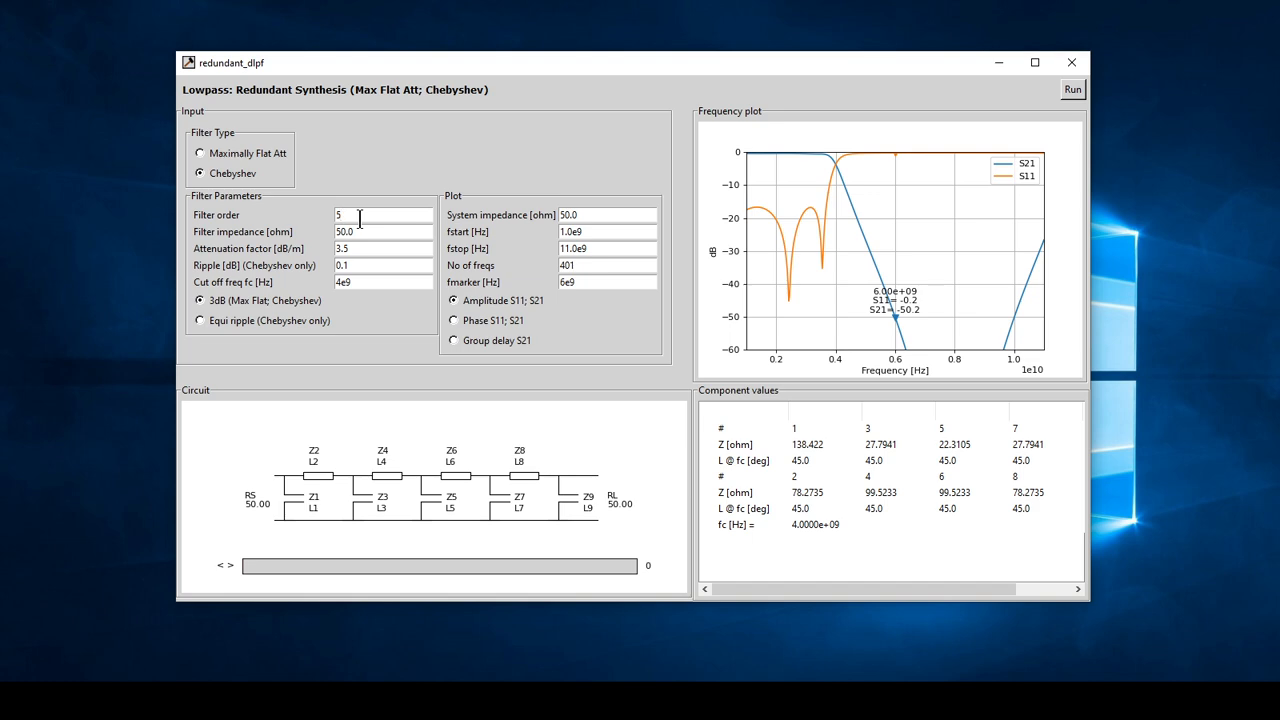
# - Set the Chebyshev filter order to 11 and rerun the design
pyautogui.press('BackSpace')
pyautogui.write('11')
pyautogui.click(1073, 89)
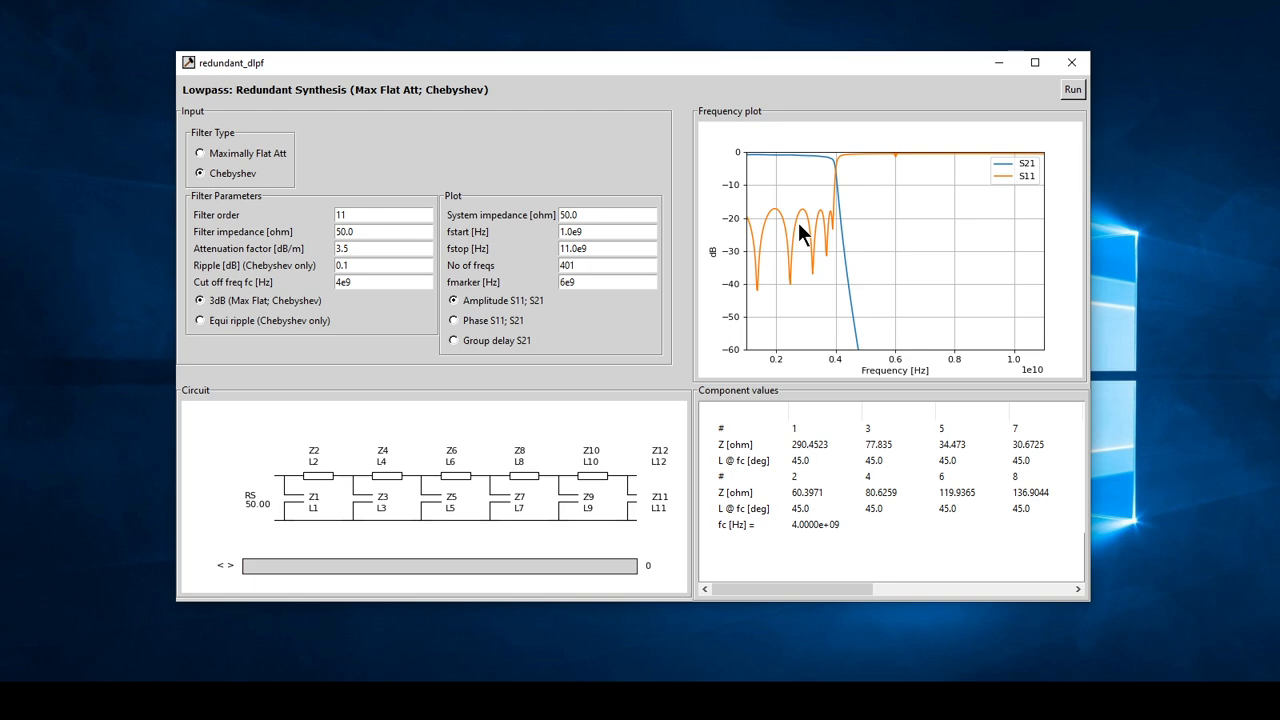
# - Set the plot marker frequency to 4e9 Hz and rerun the design
pyautogui.click(566, 283)
pyautogui.press('BackSpace')
pyautogui.write('4')
pyautogui.click(1071, 91)
# - Set the attenuation factor to 0 dB/m and rerun the design to check the lossless response
pyautogui.click(368, 244)
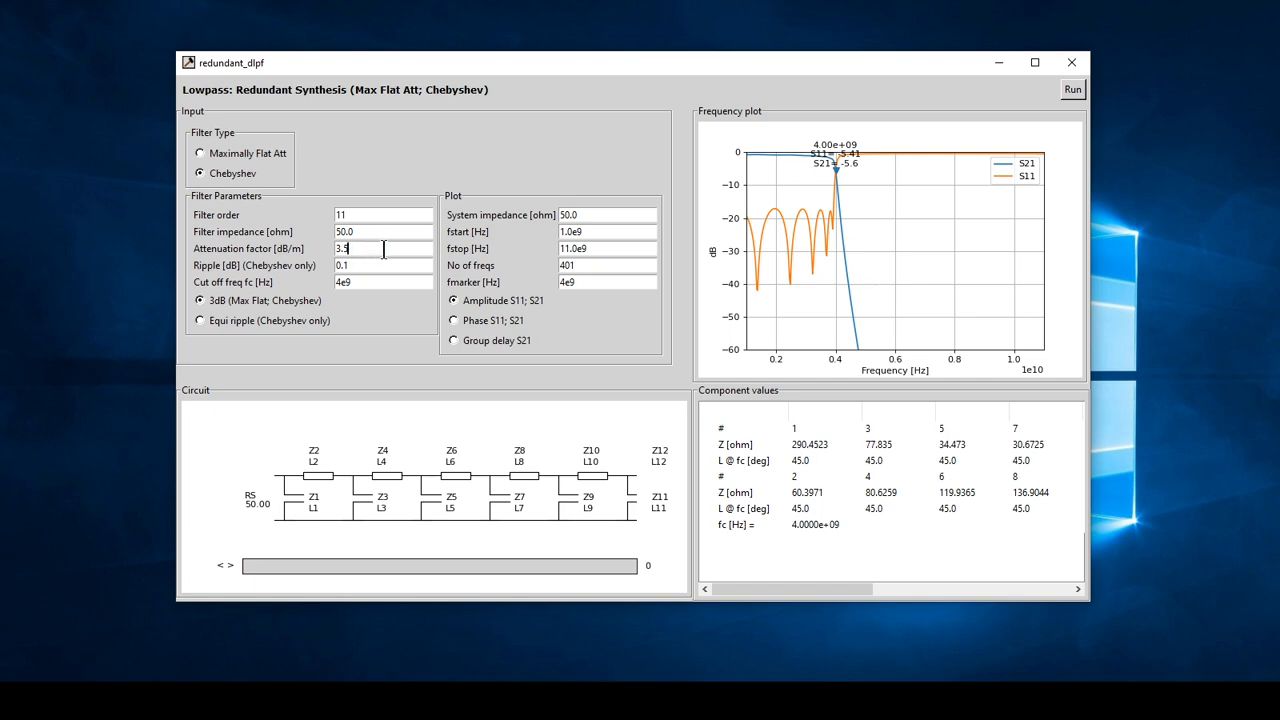
pyautogui.press('BackSpace')
pyautogui.press('BackSpace')
pyautogui.press('BackSpace')
pyautogui.write('0')
pyautogui.click(1072, 89)
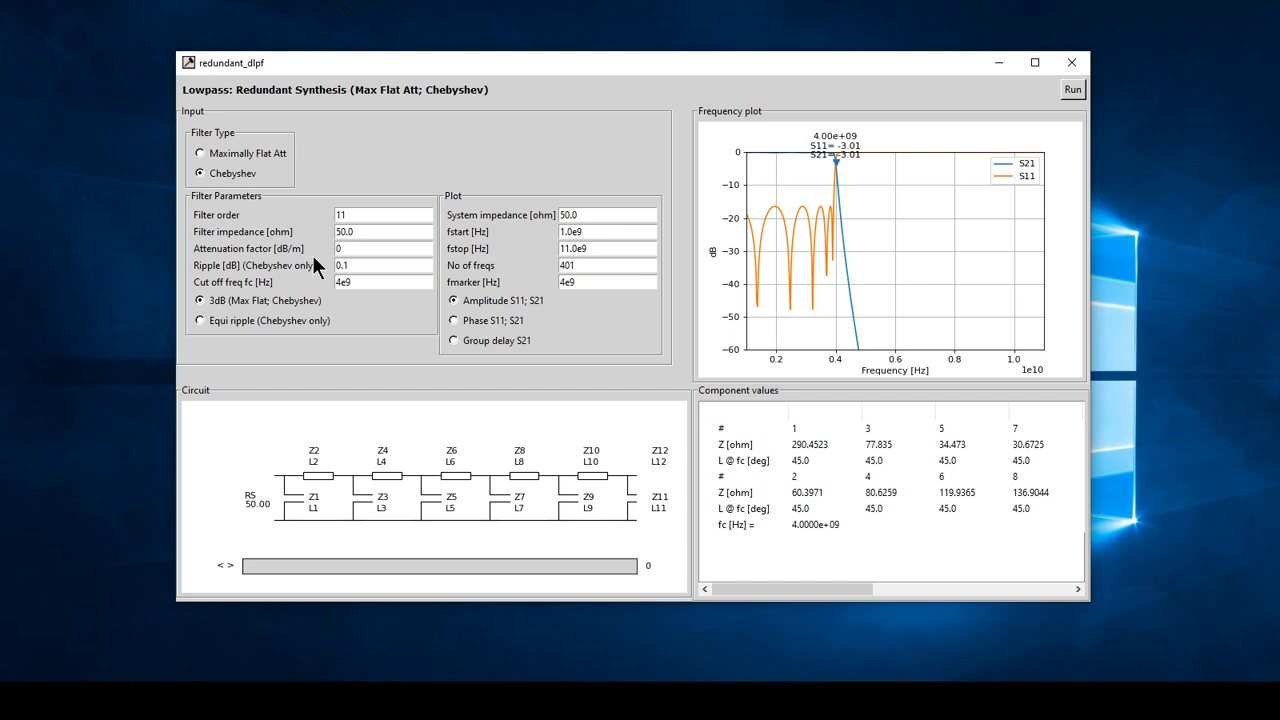
# - Restore the attenuation factor to 3.5 dB/m and rerun the design
pyautogui.press('BackSpace')
pyautogui.write('3.5')
pyautogui.click(1070, 89)
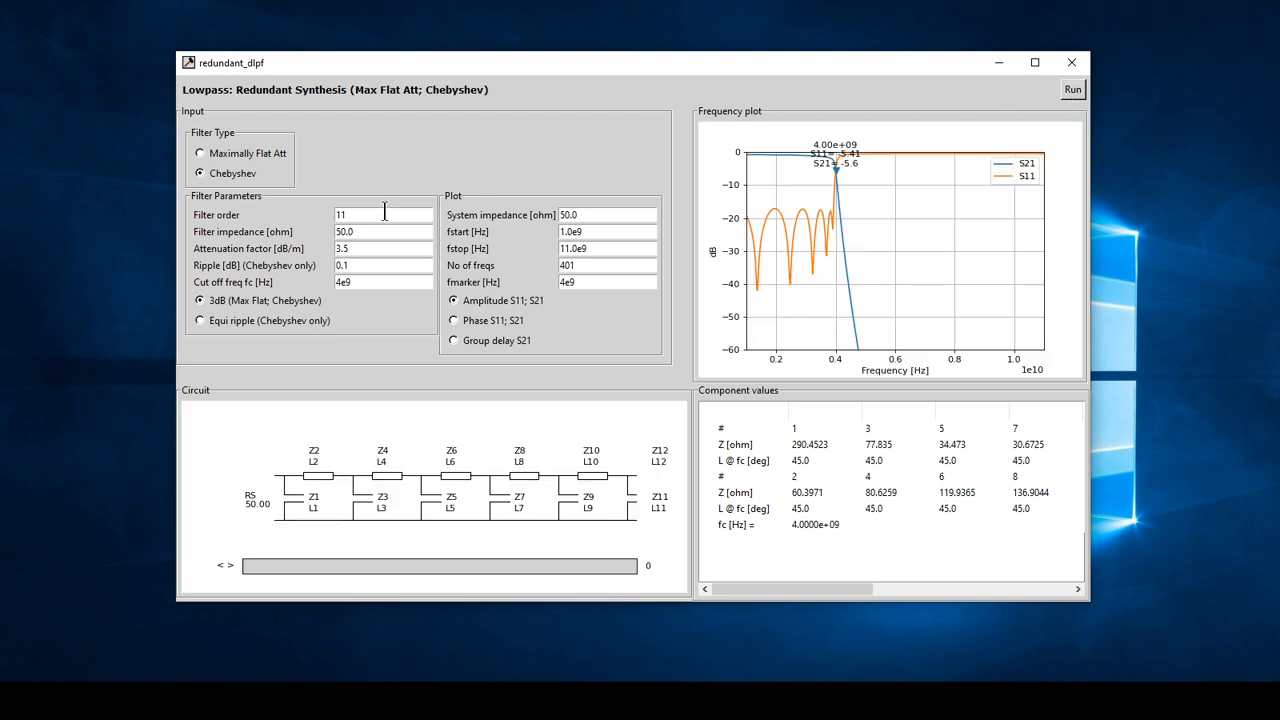
# - Rerun the Chebyshev design with filter order 5, and again with the cut-off defined by equi ripple
pyautogui.click(358, 214)
pyautogui.press('BackSpace')
pyautogui.press('BackSpace')
pyautogui.write('5')
pyautogui.click(1072, 90)
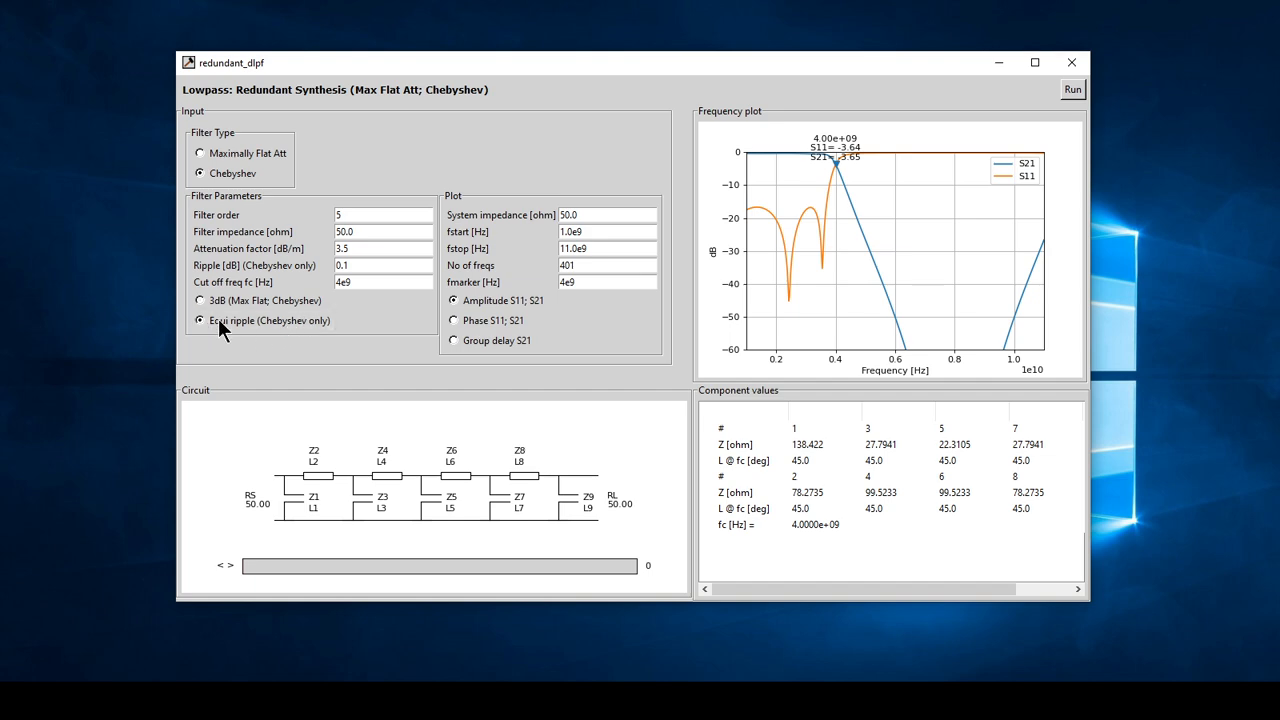
pyautogui.click(1072, 90)
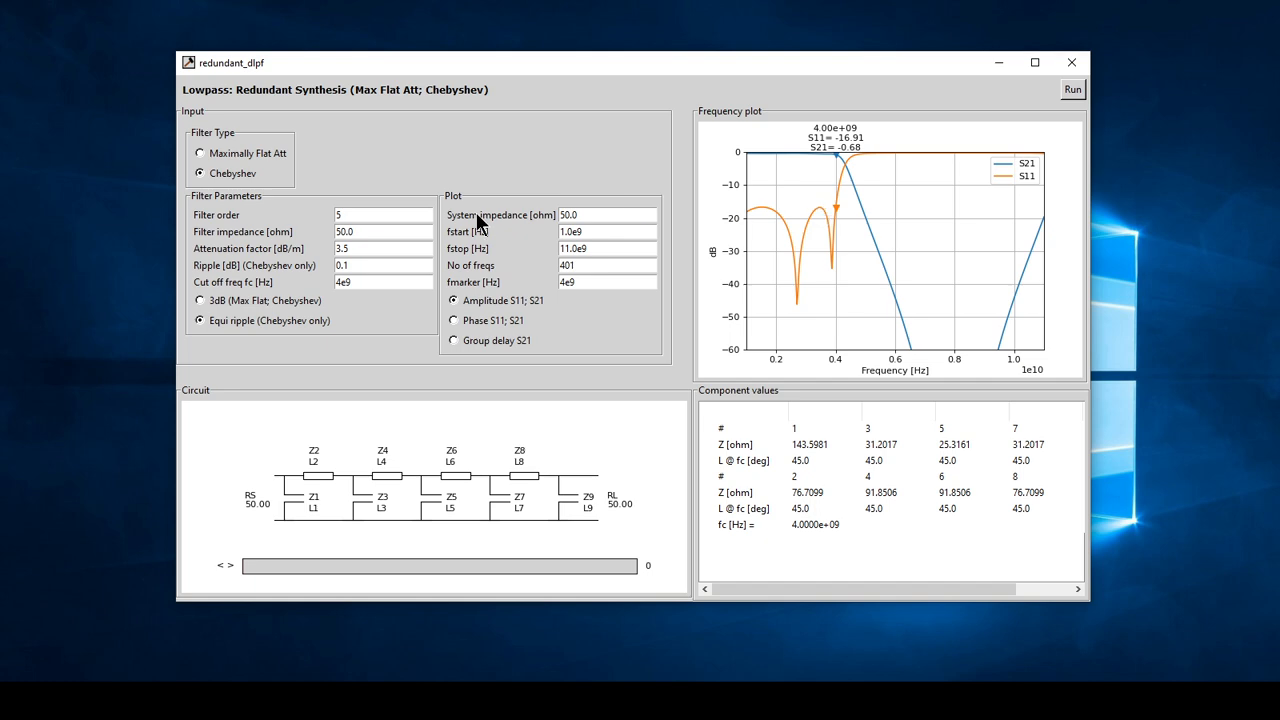
# - Set the filter impedance to 75 ohm and rerun the design
pyautogui.click(365, 231)
pyautogui.press('BackSpace')
pyautogui.press('BackSpace')
pyautogui.press('BackSpace')
pyautogui.press('BackSpace')
pyautogui.write('75')
pyautogui.click(1071, 90)
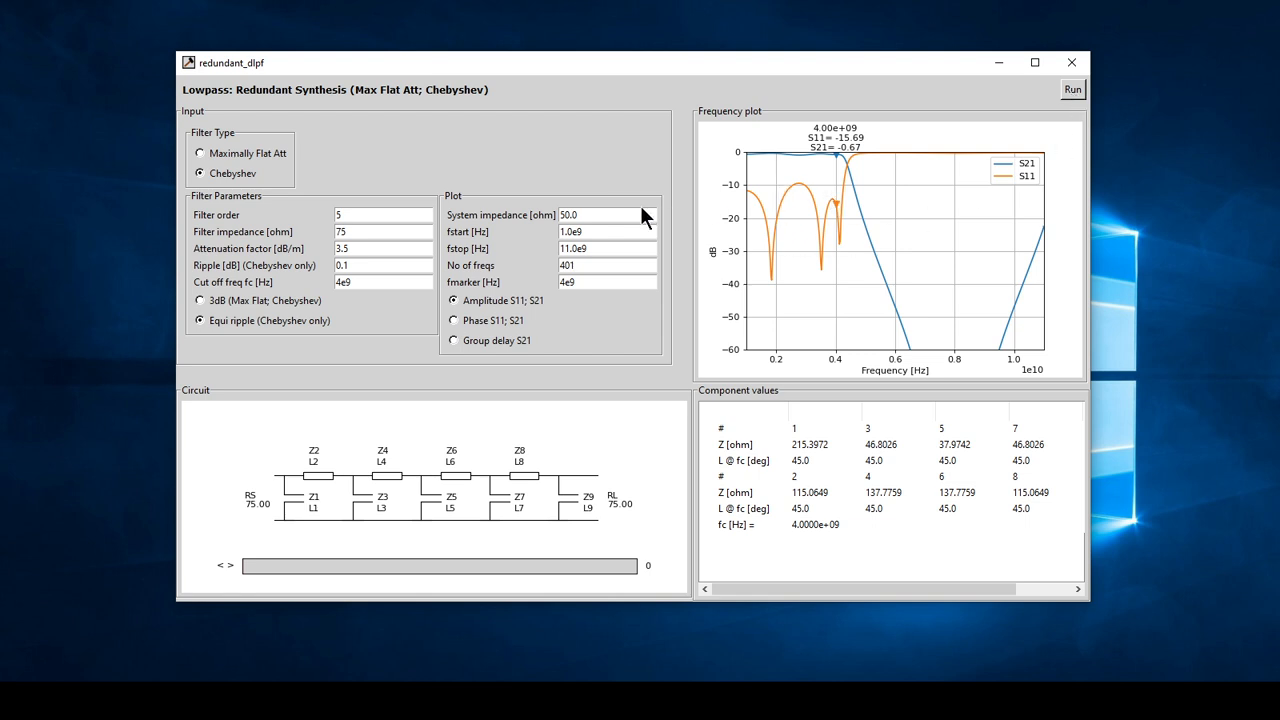
# - Set the plot's system impedance to 75 ohm and rerun the design
pyautogui.click(587, 215)
pyautogui.press('BackSpace')
pyautogui.press('BackSpace')
pyautogui.press('BackSpace')
pyautogui.press('BackSpace')
pyautogui.write('75')
pyautogui.click(1068, 89)
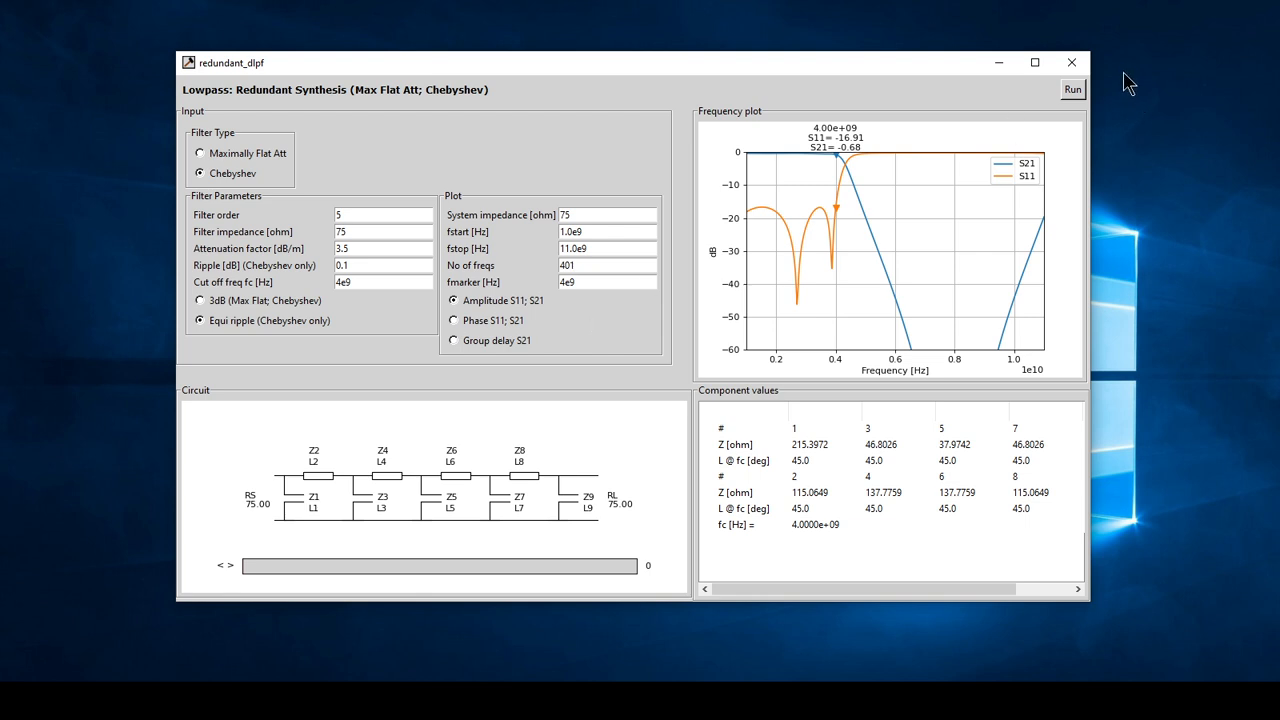
# - Close the redundant synthesis design and run the lowpass Generalized Chebyshev 1 TZ at infinity design with its defaults
pyautogui.click(1072, 66)
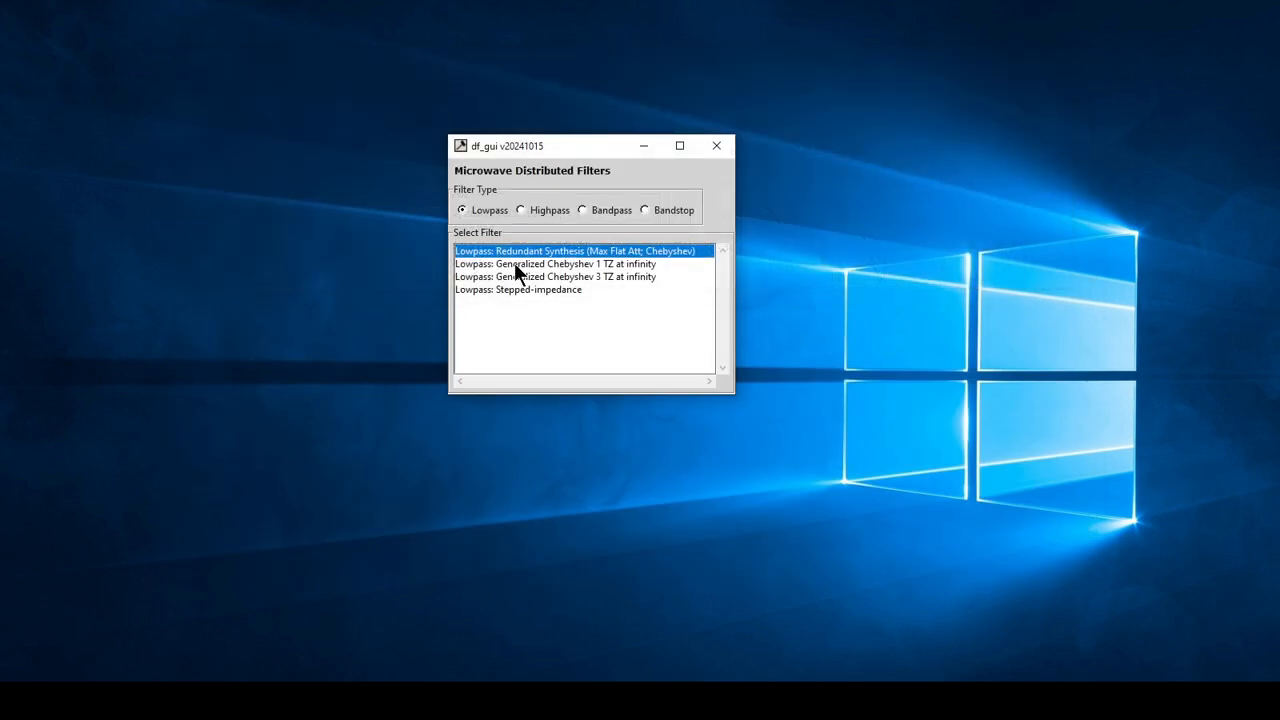
pyautogui.doubleClick(573, 263)
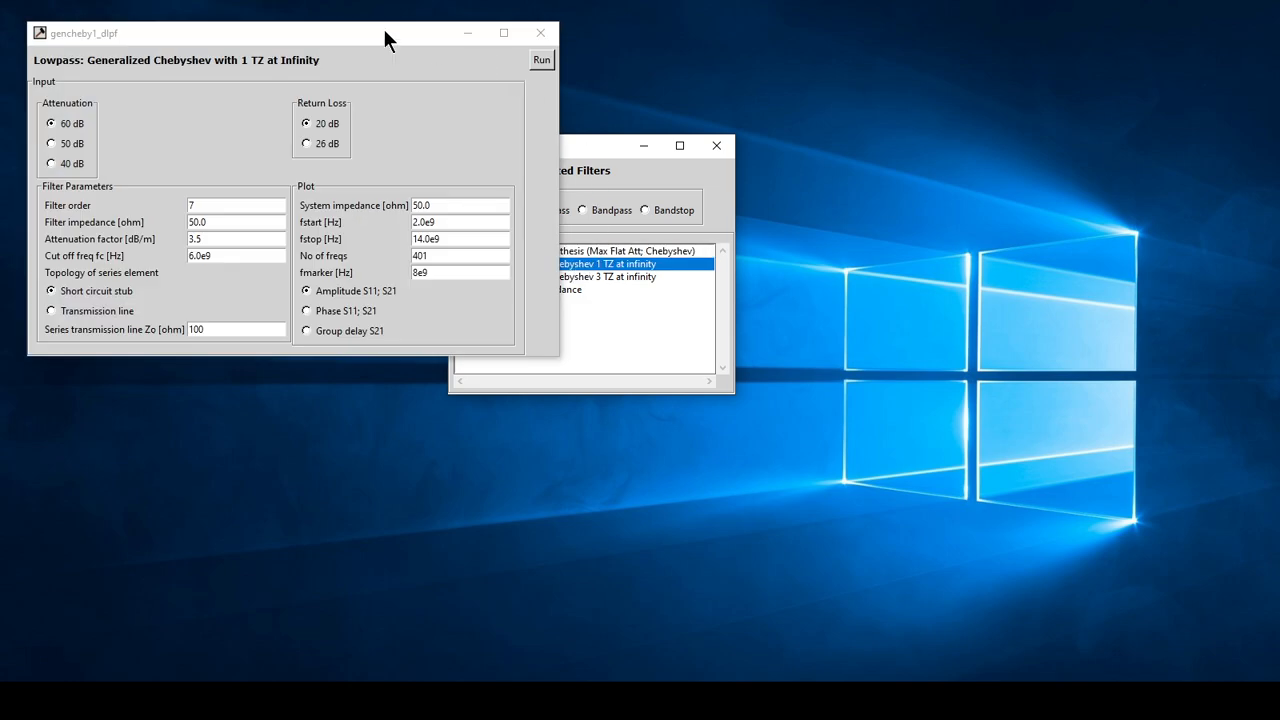
pyautogui.click(541, 60)
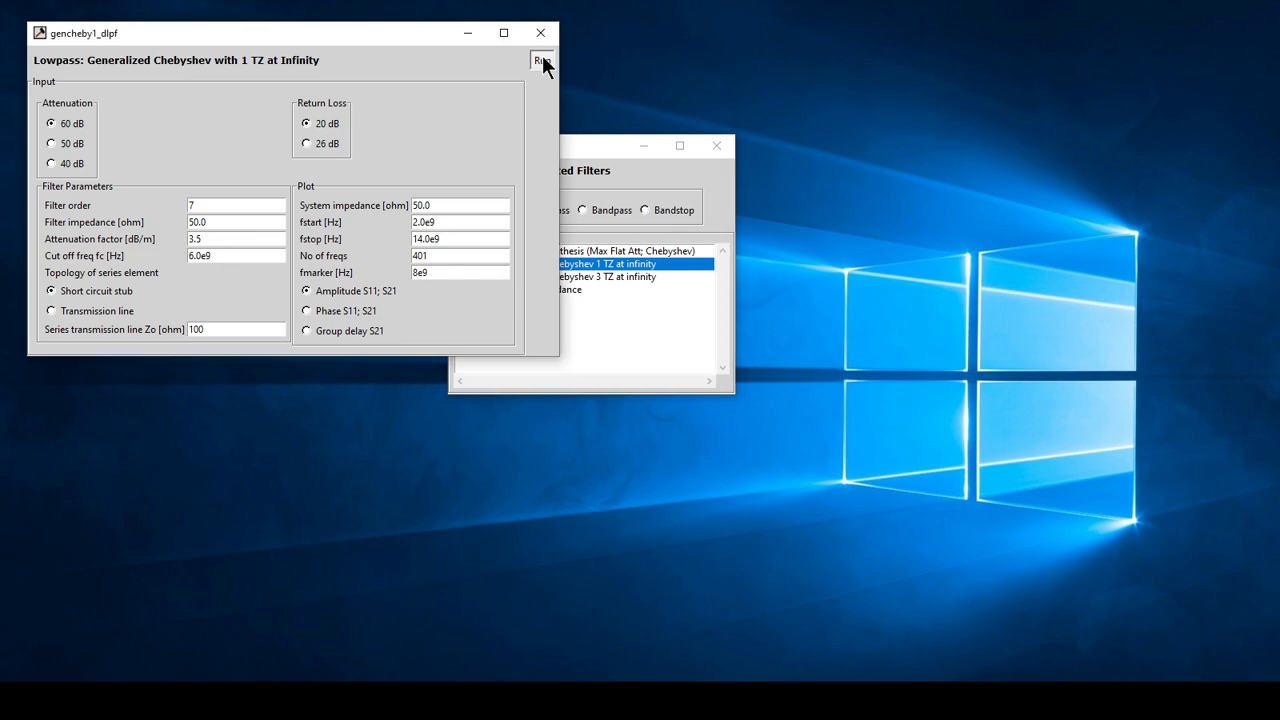
pyautogui.moveTo(574, 42); pyautogui.dragTo(762, 47)
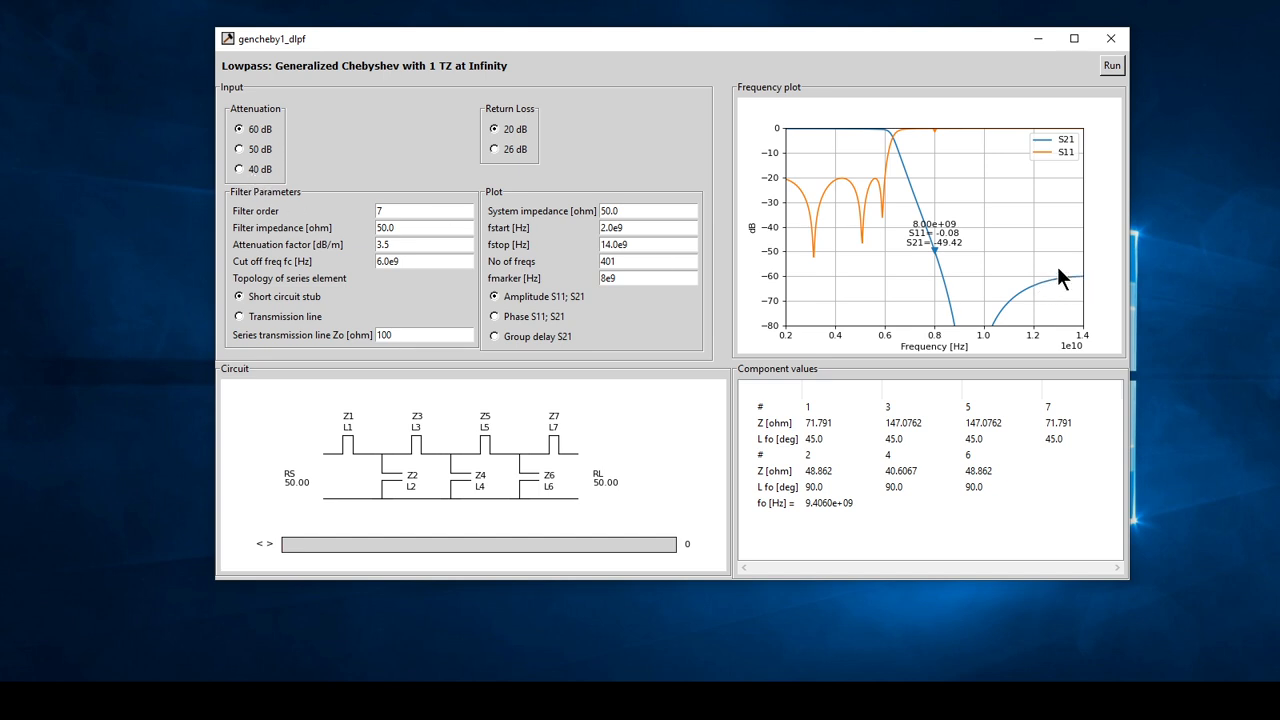
# - Run the 1 TZ filter with 40 dB attenuation, and again with 60 dB for comparison
pyautogui.click(240, 170)
pyautogui.click(1110, 66)
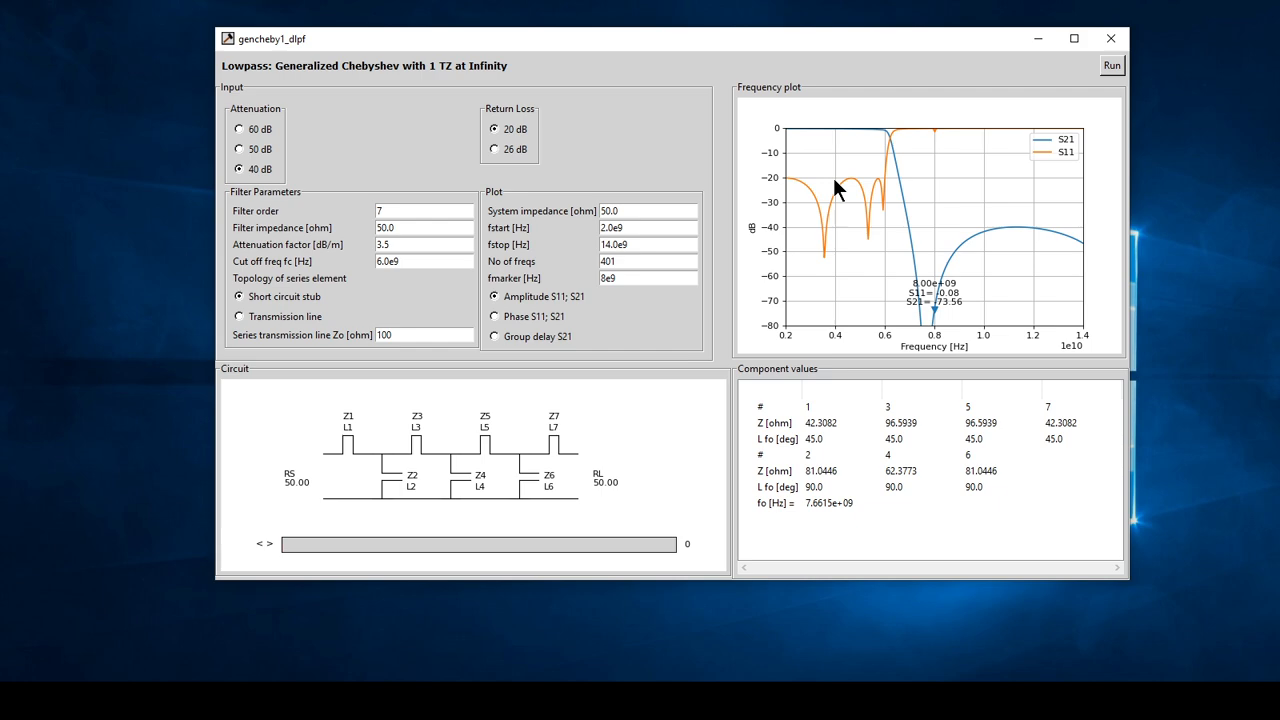
pyautogui.click(241, 131)
pyautogui.click(1111, 65)
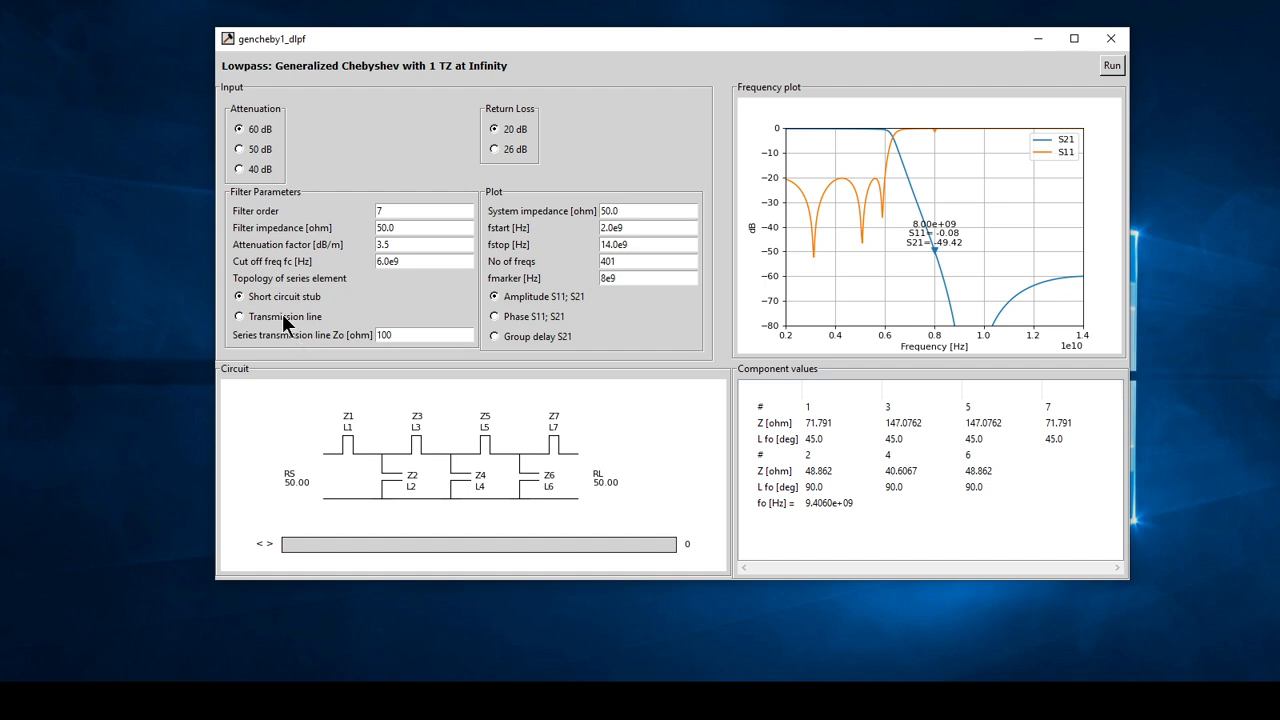
# - Rerun the 1 TZ filter with transmission lines as series elements, and close the design
pyautogui.click(239, 317)
pyautogui.click(1110, 66)
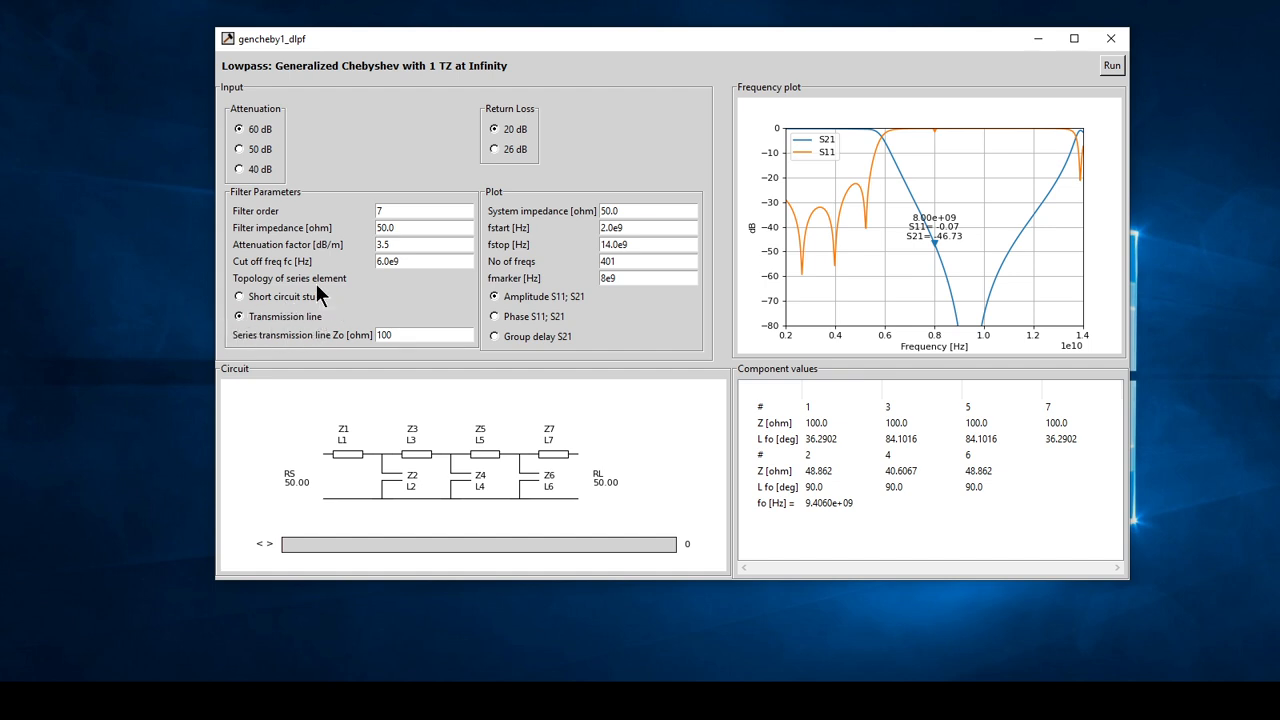
pyautogui.click(1111, 41)
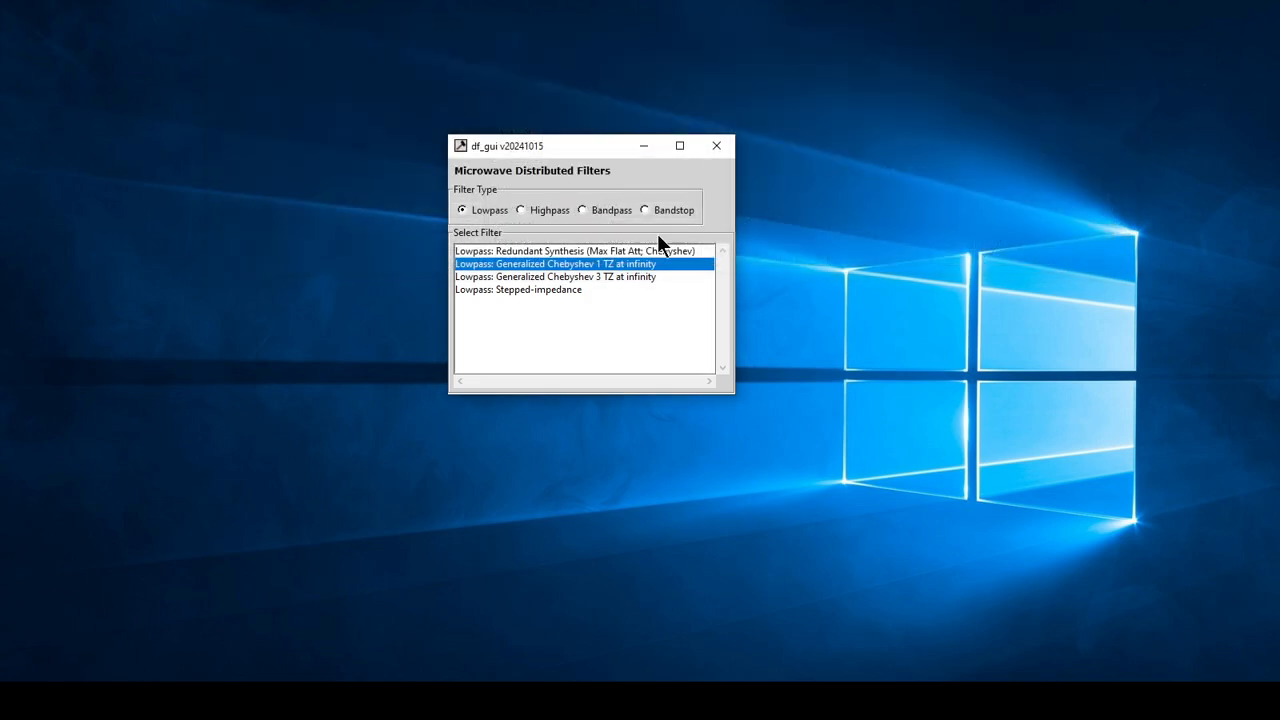
# - Open the lowpass Generalized Chebyshev 3 TZ at infinity design and run it with its defaults
pyautogui.doubleClick(609, 274)
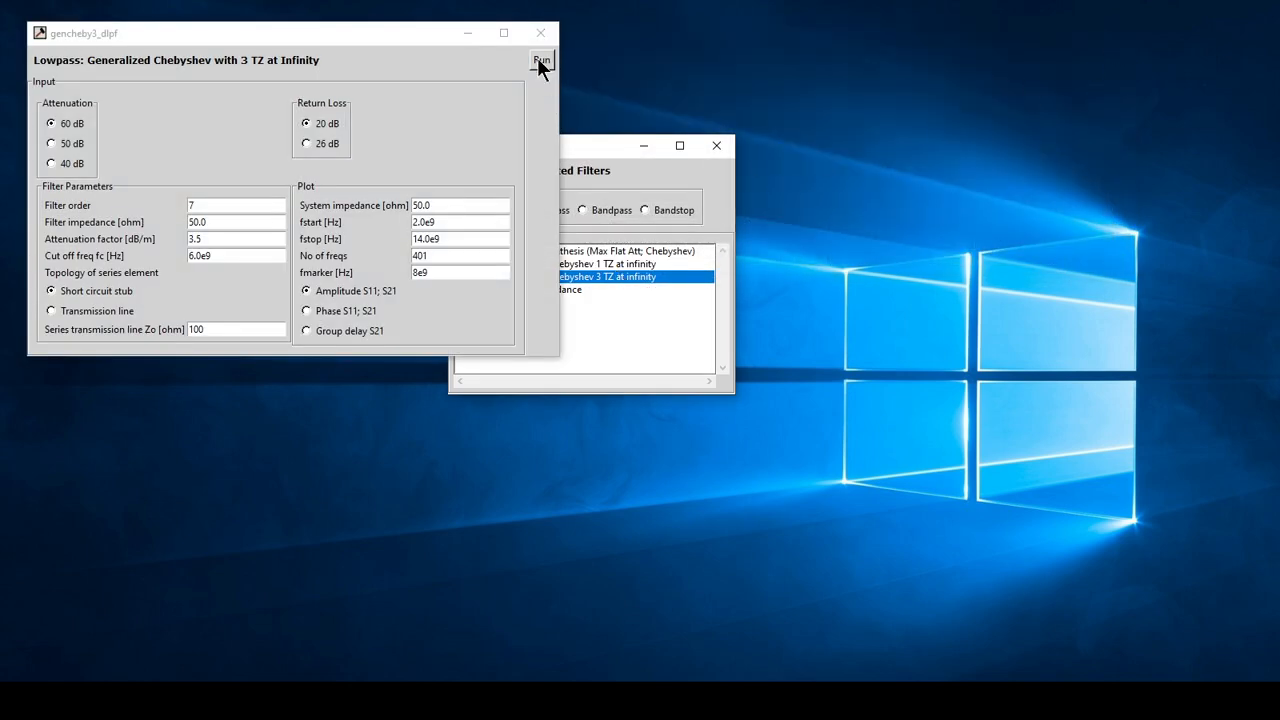
pyautogui.click(540, 61)
pyautogui.moveTo(549, 40); pyautogui.dragTo(689, 38)
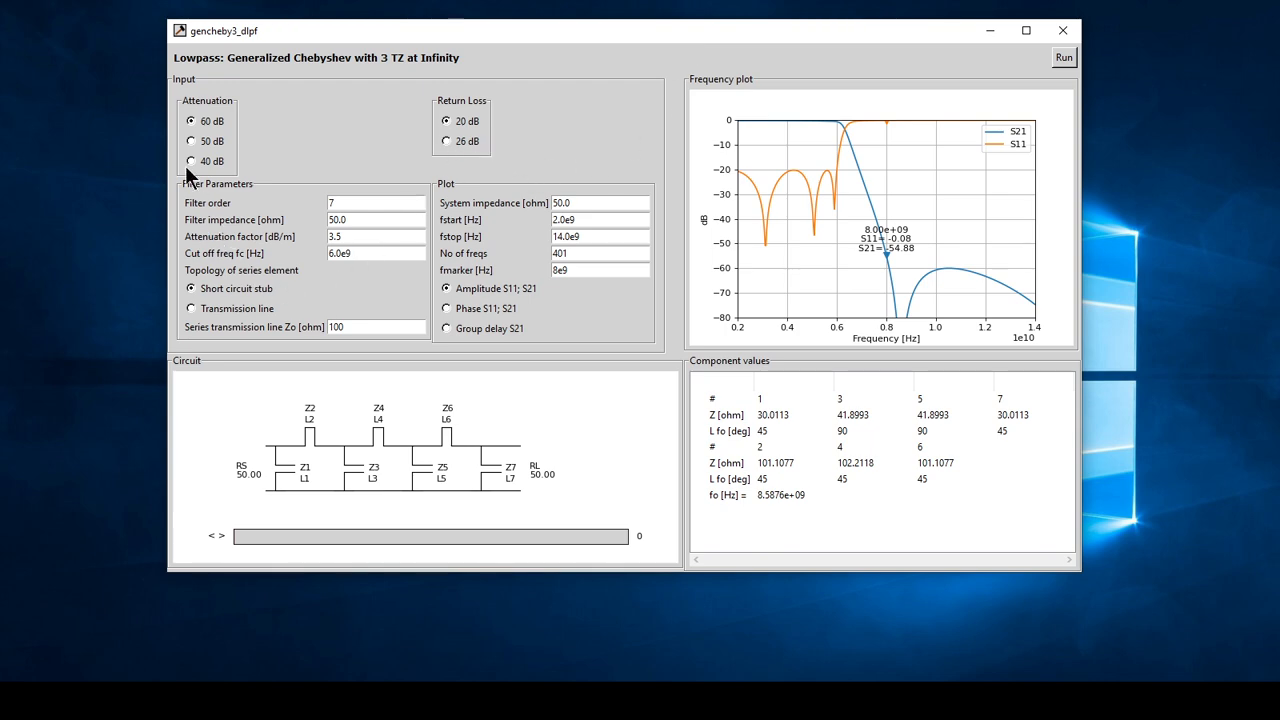
# - Run the 3 TZ filter with transmission-line series elements, and again with their Zo set to 150 ohm
pyautogui.click(192, 308)
pyautogui.click(1063, 59)
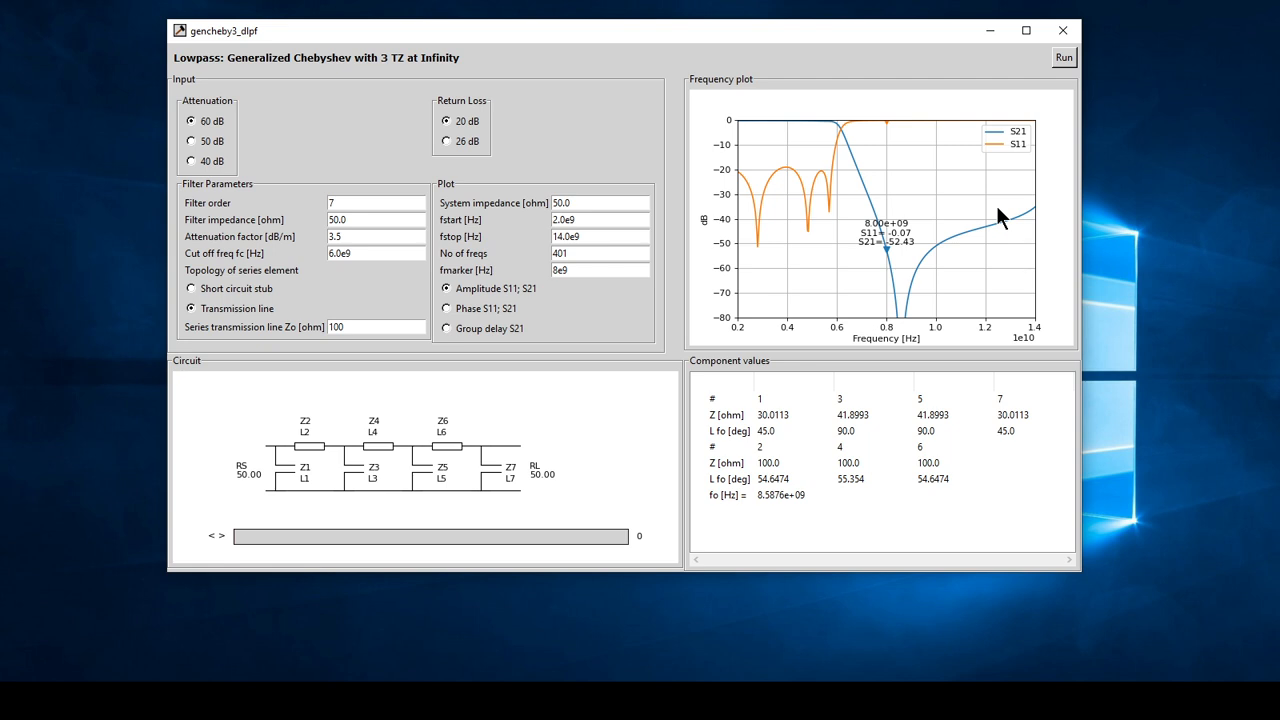
pyautogui.click(340, 327)
pyautogui.press('BackSpace')
pyautogui.write('5')
pyautogui.click(1063, 60)
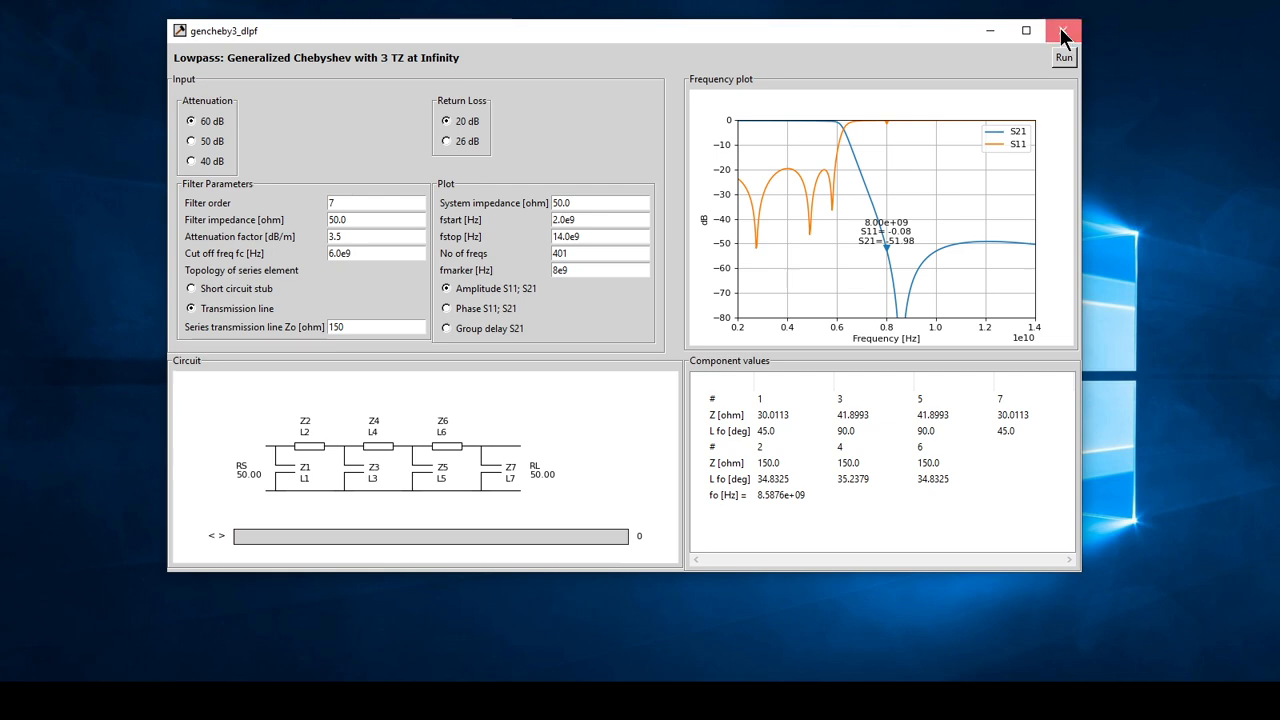
# - Close the 3 TZ design and run the lowpass Stepped-impedance design with its default parameters
pyautogui.click(1063, 33)
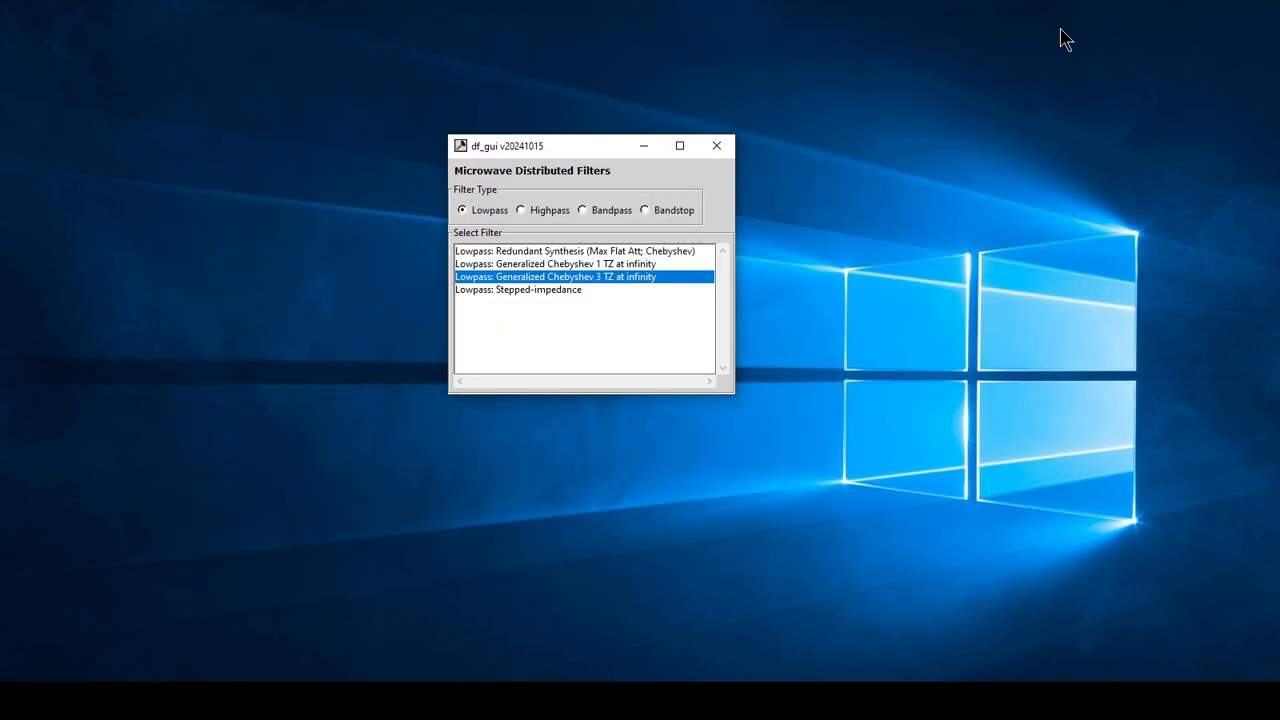
pyautogui.doubleClick(518, 289)
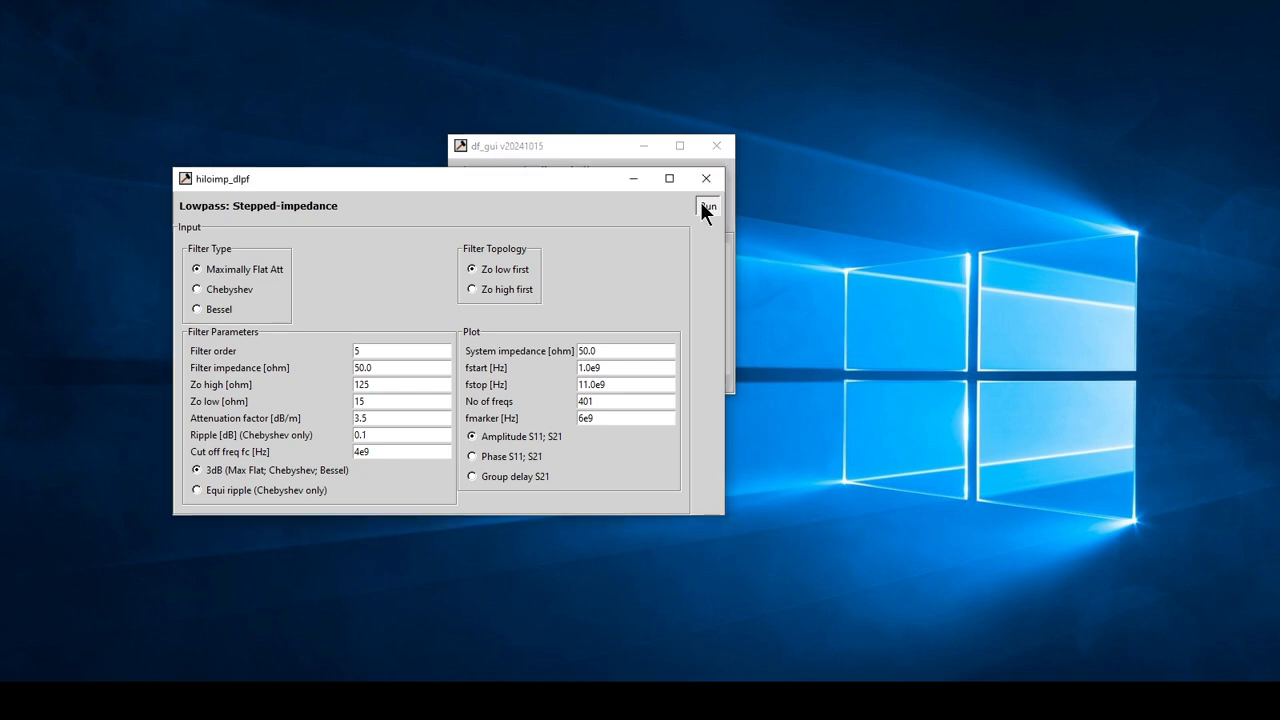
pyautogui.click(703, 206)
pyautogui.moveTo(621, 180); pyautogui.dragTo(646, 67)
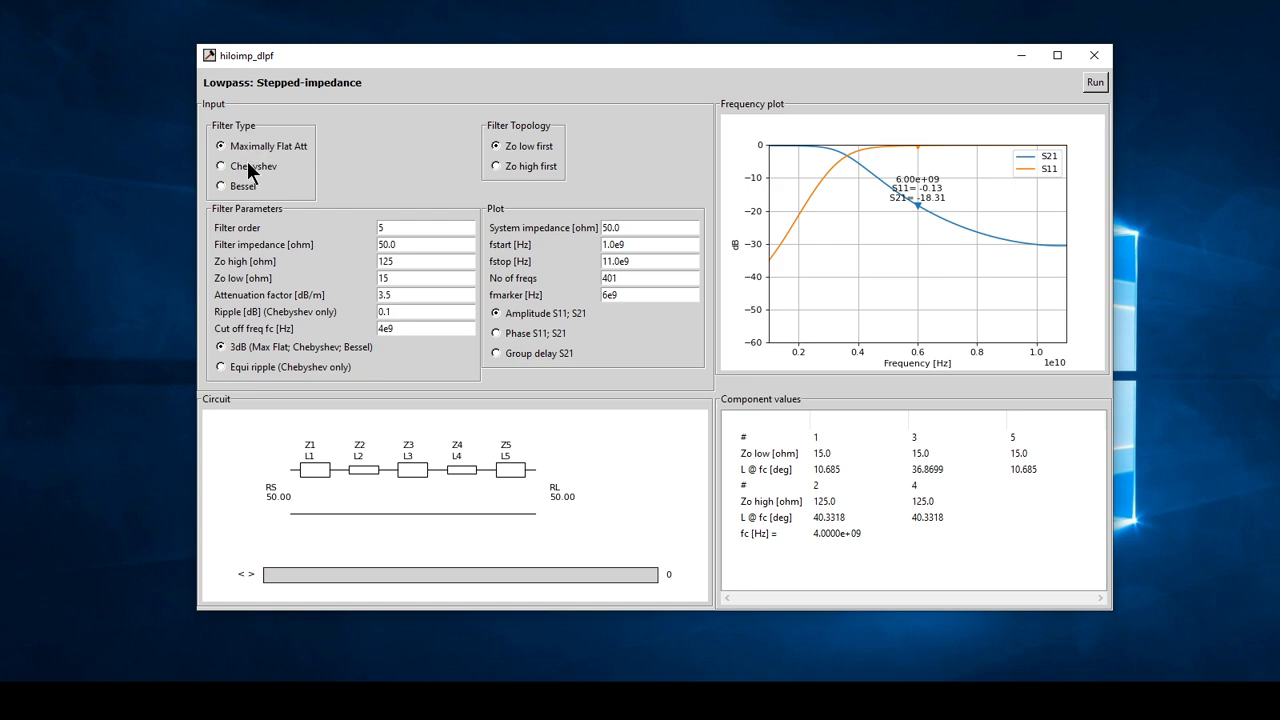
# - Run the stepped-impedance filter as a Chebyshev type, and again with the filter order set to 6
pyautogui.click(222, 165)
pyautogui.click(1096, 86)
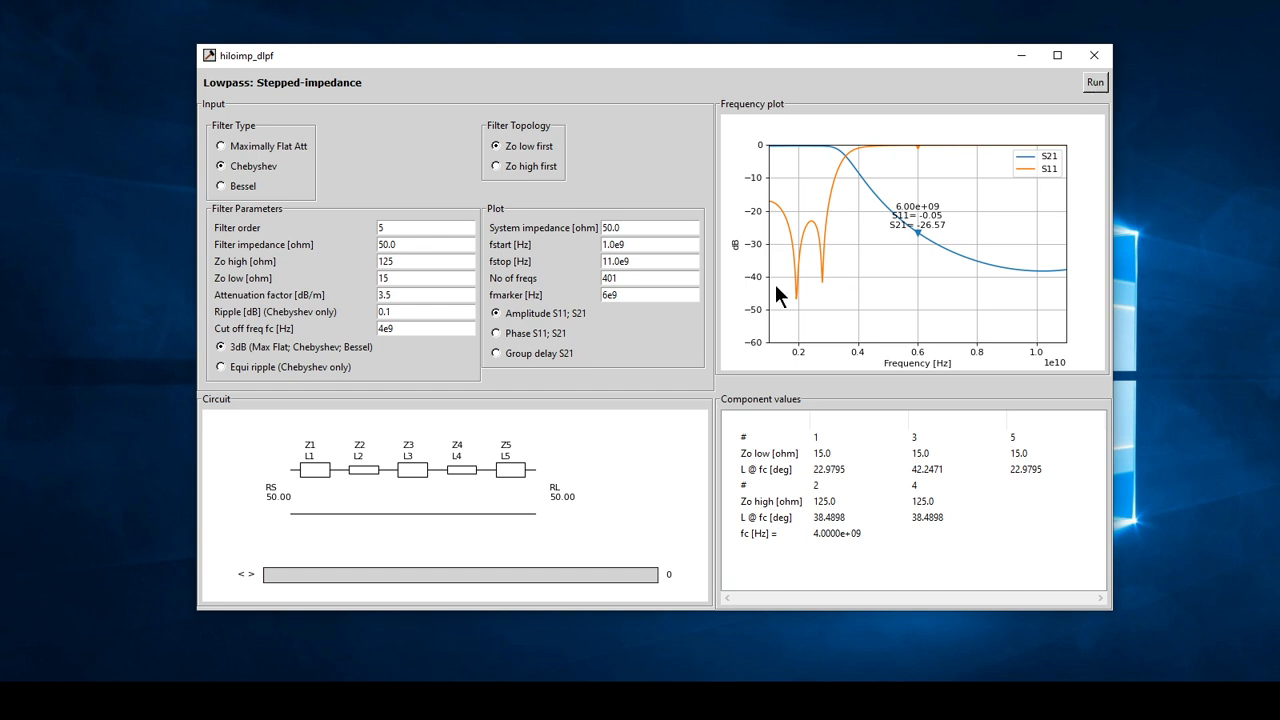
pyautogui.click(431, 226)
pyautogui.press('BackSpace')
pyautogui.write('6')
pyautogui.click(1095, 83)
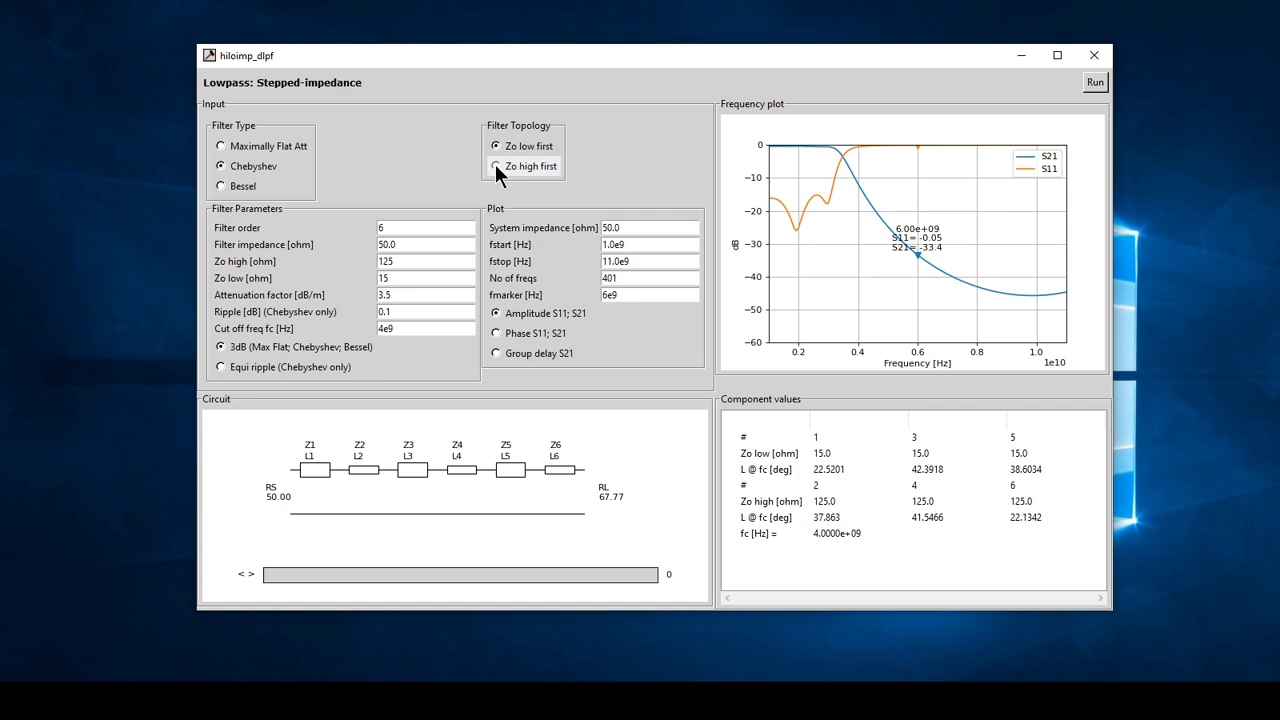
# - Run the stepped-impedance filter with the Zo high first topology, and again with Zo low first
pyautogui.click(1095, 85)
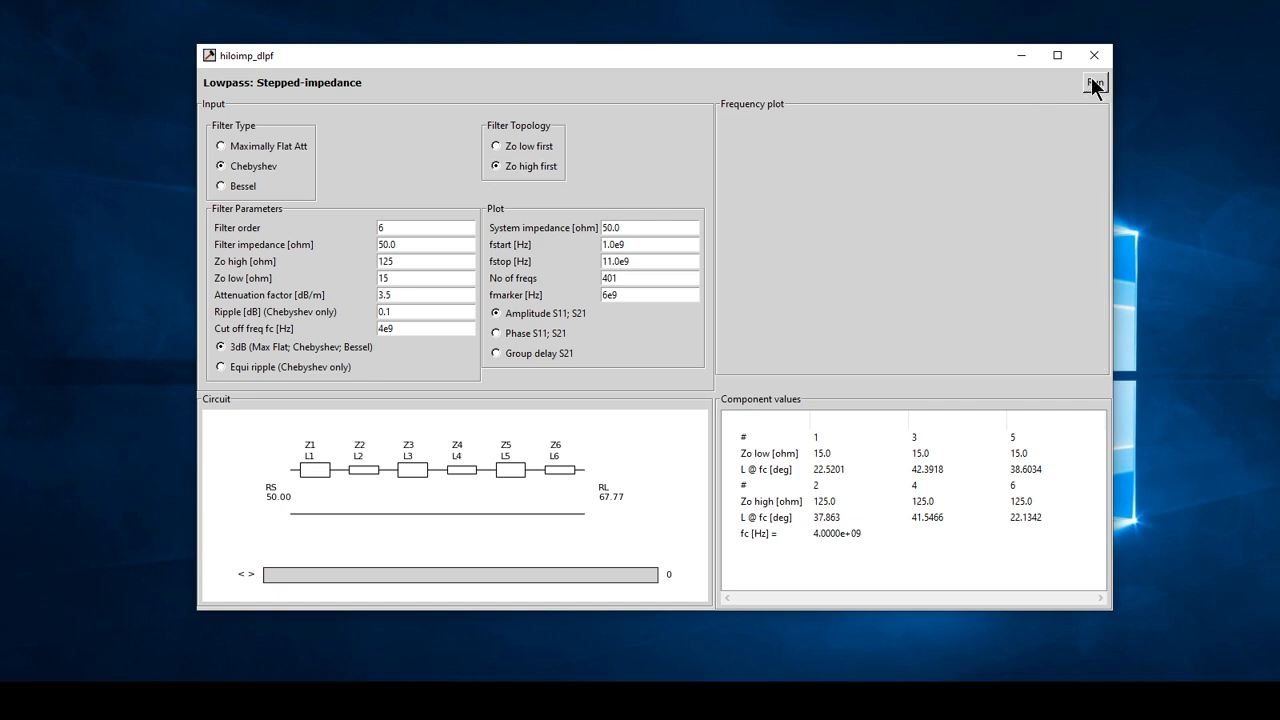
pyautogui.click(495, 146)
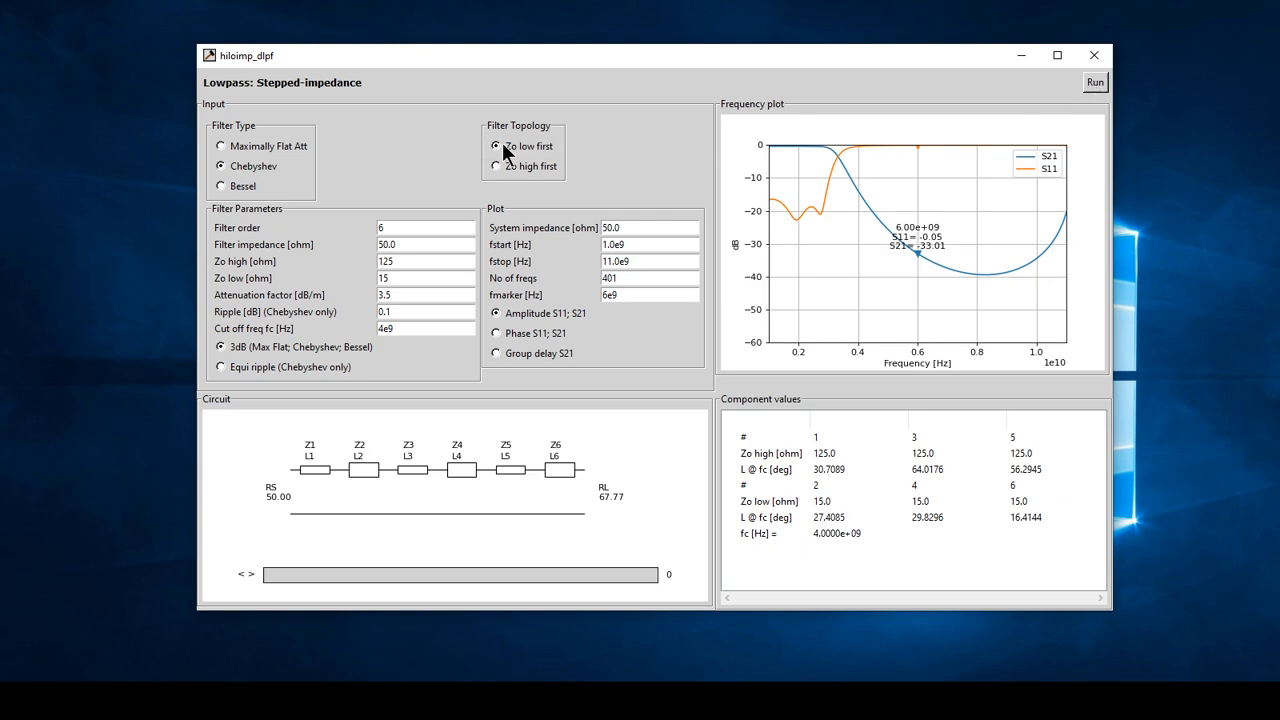
pyautogui.click(1094, 82)
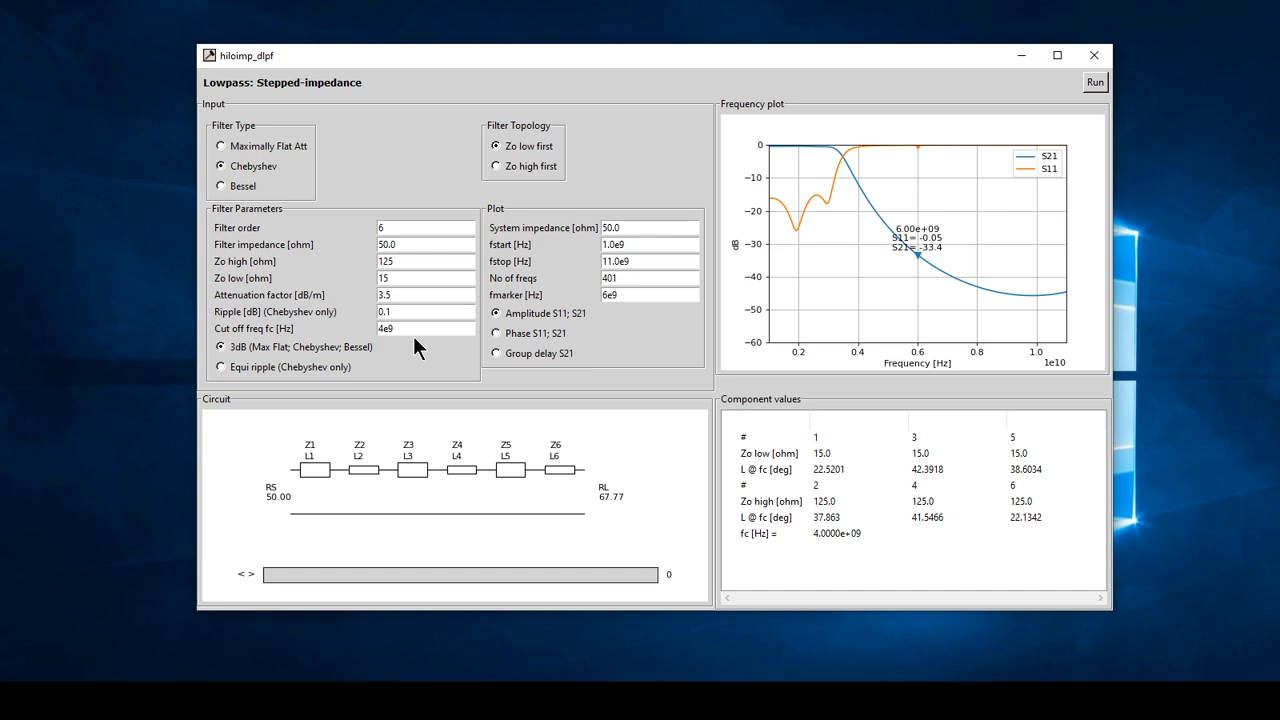
# - Set the stepped-impedance filter's plot marker frequency to 4e9 Hz and run it
pyautogui.click(607, 291)
pyautogui.press('BackSpace')
pyautogui.write('4')
pyautogui.click(1094, 83)
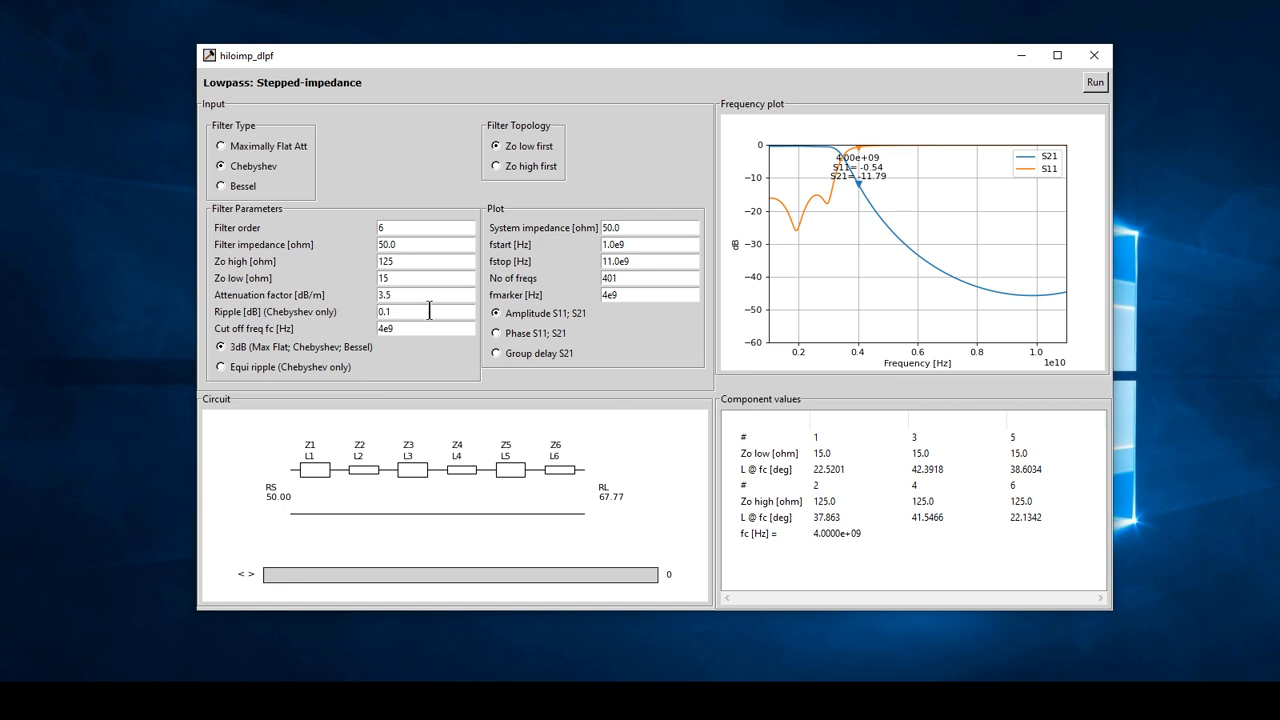
# - Run the stepped-impedance filter with order 5, and again with the cut-off frequency set to 4.5e9 Hz
pyautogui.doubleClick(394, 228)
pyautogui.write('5')
pyautogui.click(1088, 85)
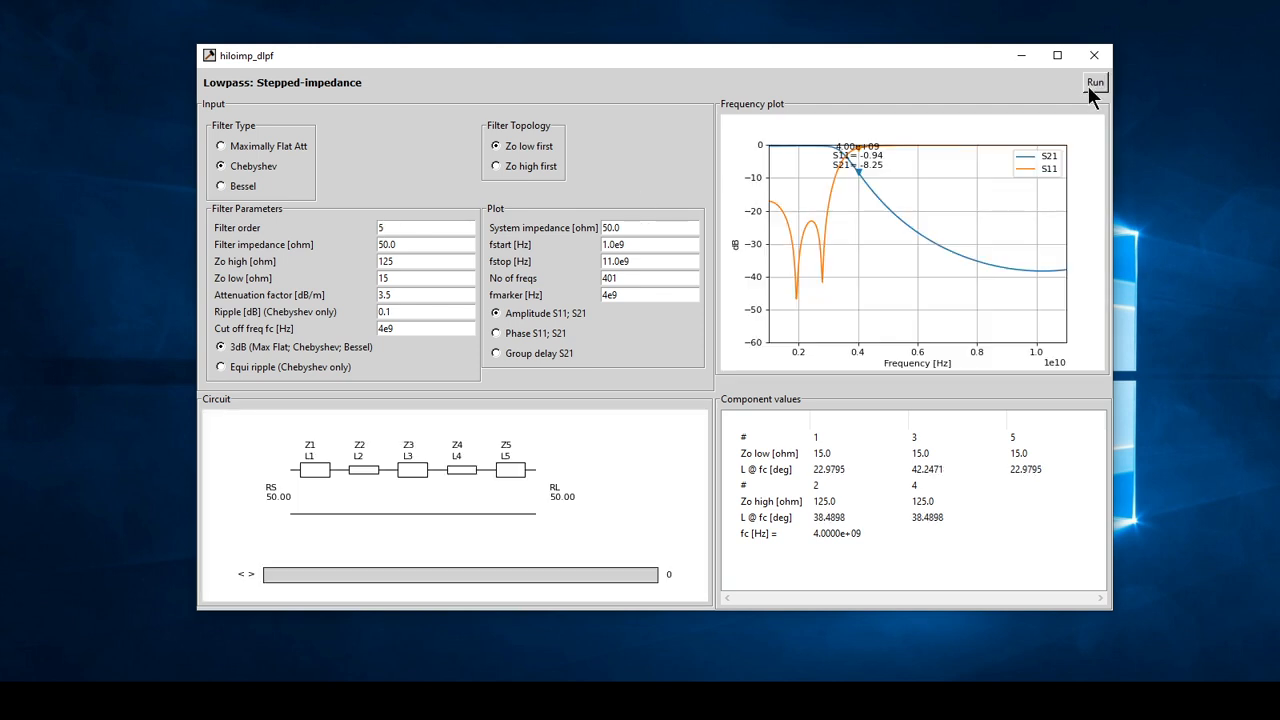
pyautogui.click(384, 326)
pyautogui.write('.5')
pyautogui.click(1096, 82)
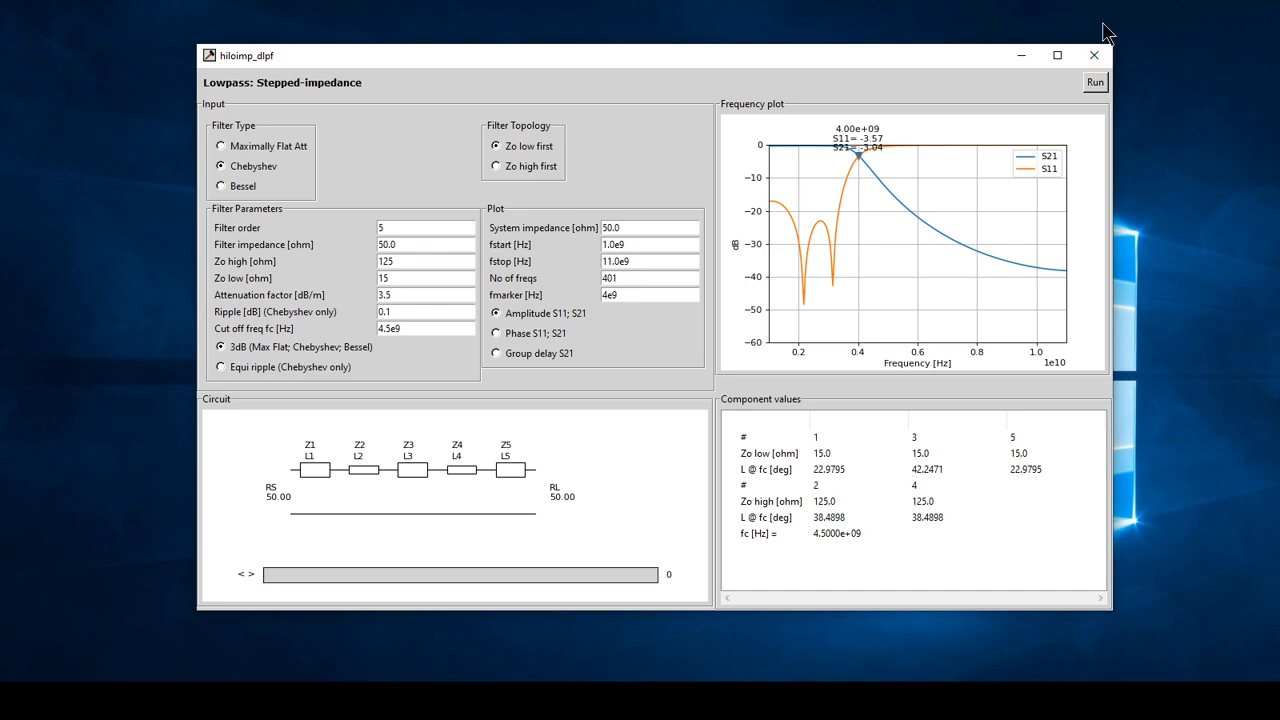
# - Close the stepped-impedance design and run the highpass Generalized Chebyshev 1 TZ at infinity design with its defaults
pyautogui.click(1095, 57)
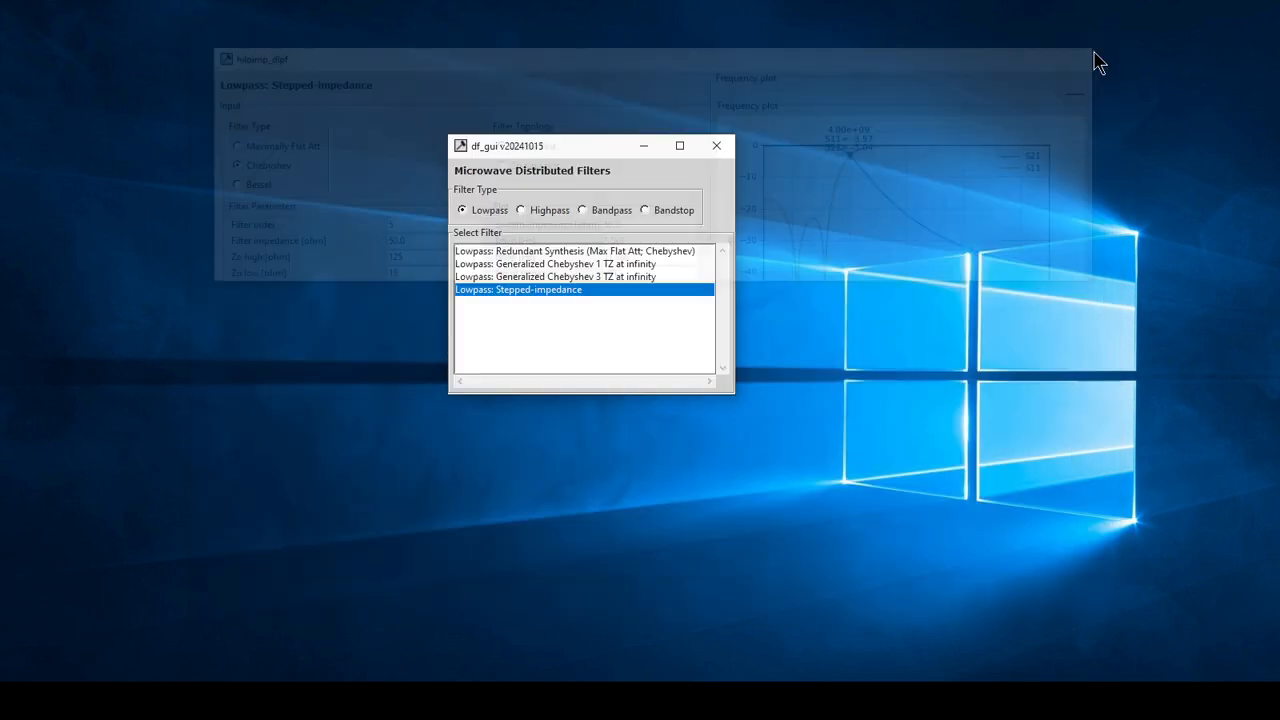
pyautogui.click(543, 209)
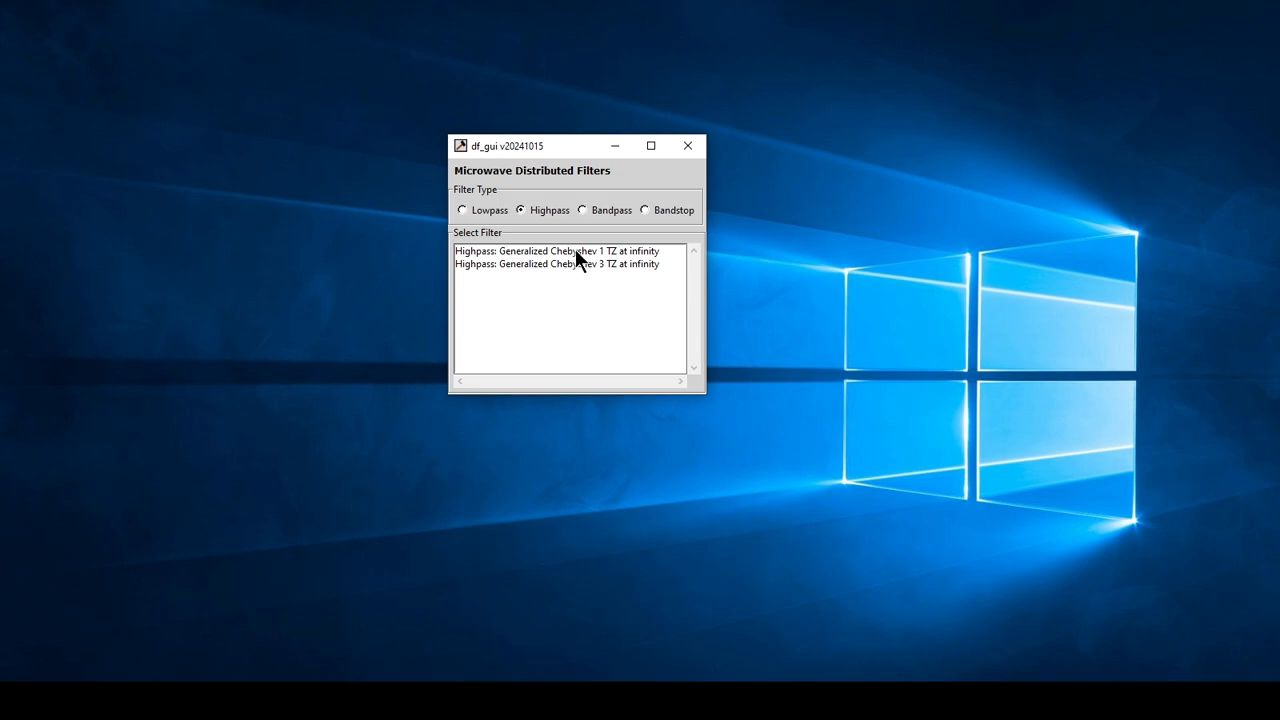
pyautogui.doubleClick(576, 252)
pyautogui.click(636, 184)
pyautogui.moveTo(652, 160); pyautogui.dragTo(704, 80)
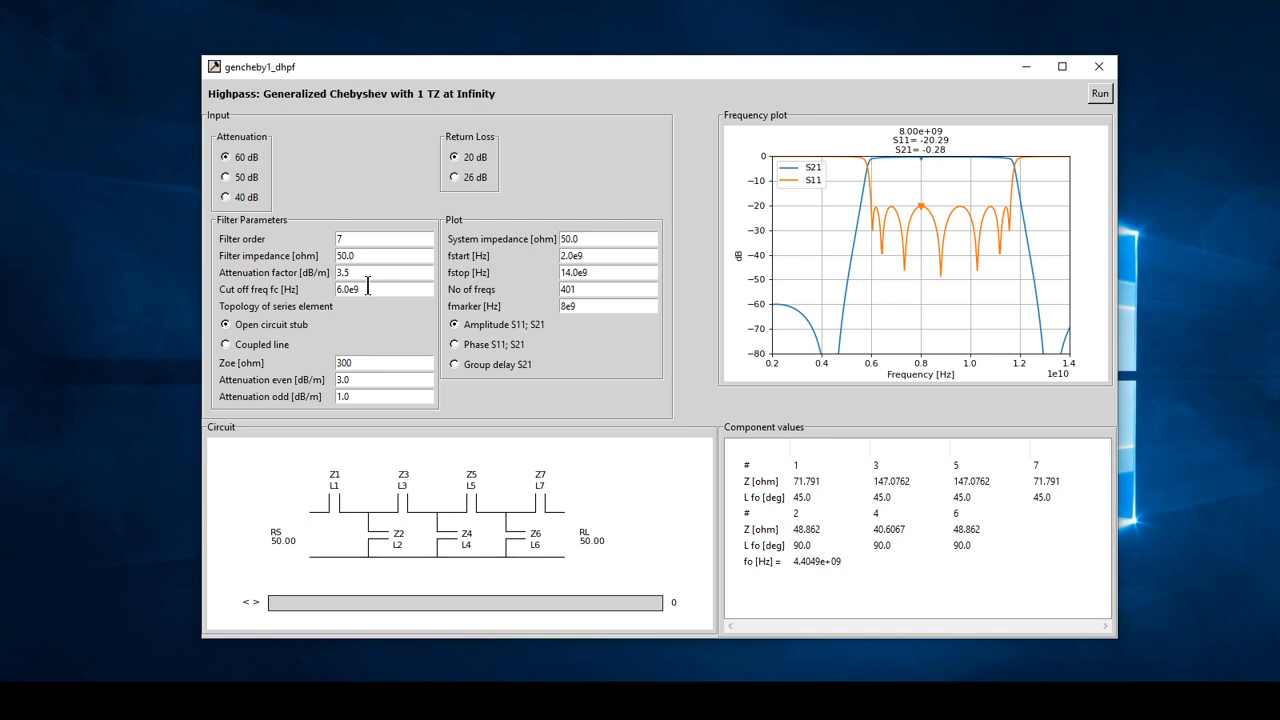
# - Run the highpass filter with 40 dB attenuation, and again with coupled-line series elements
pyautogui.click(226, 197)
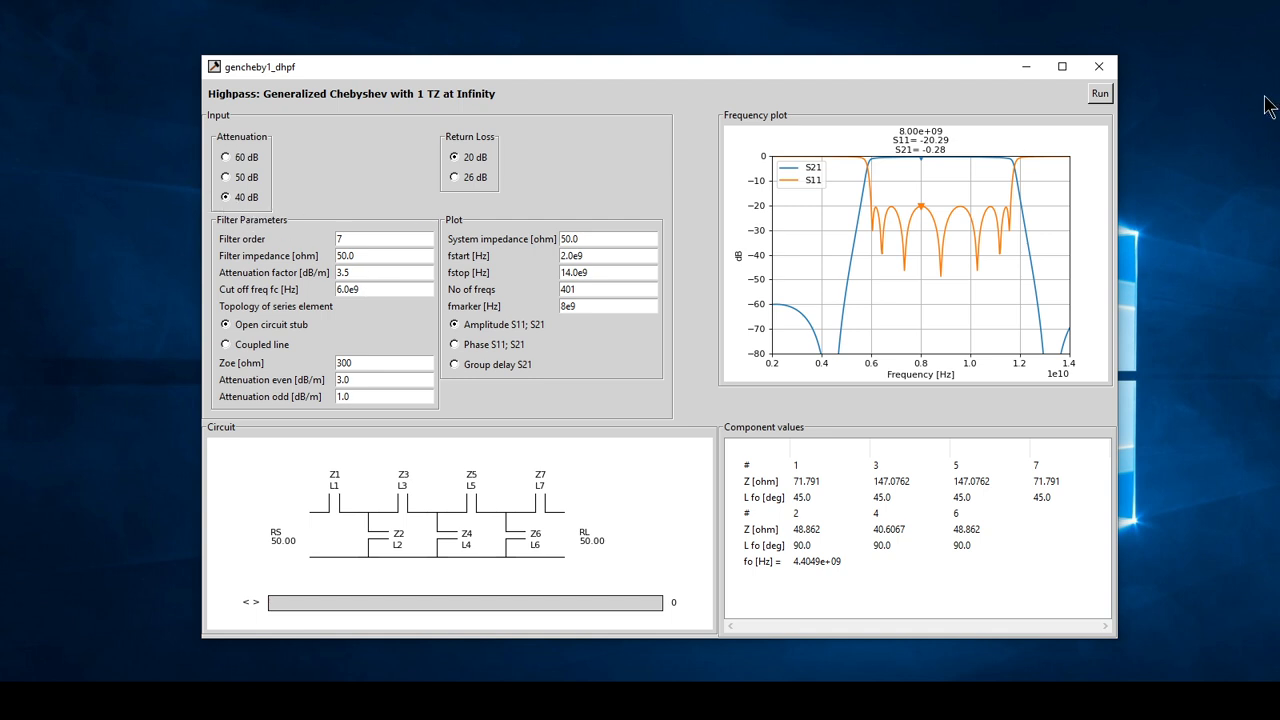
pyautogui.click(1100, 96)
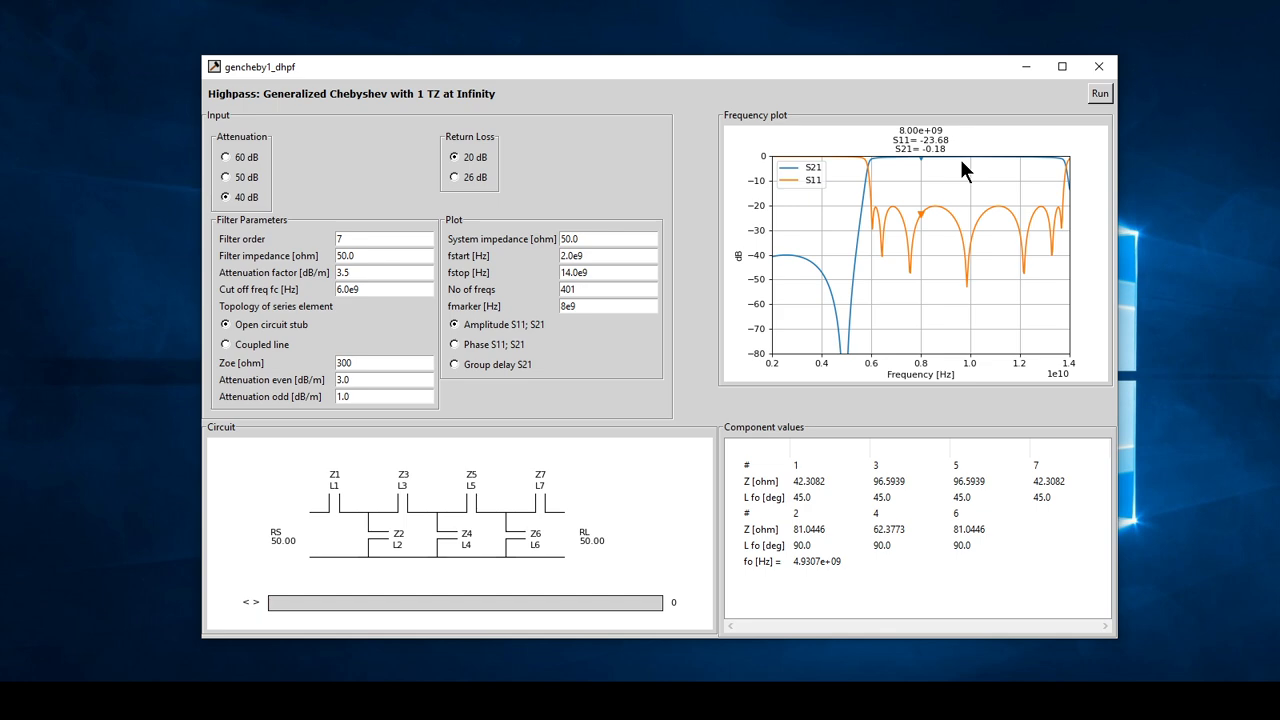
pyautogui.click(225, 344)
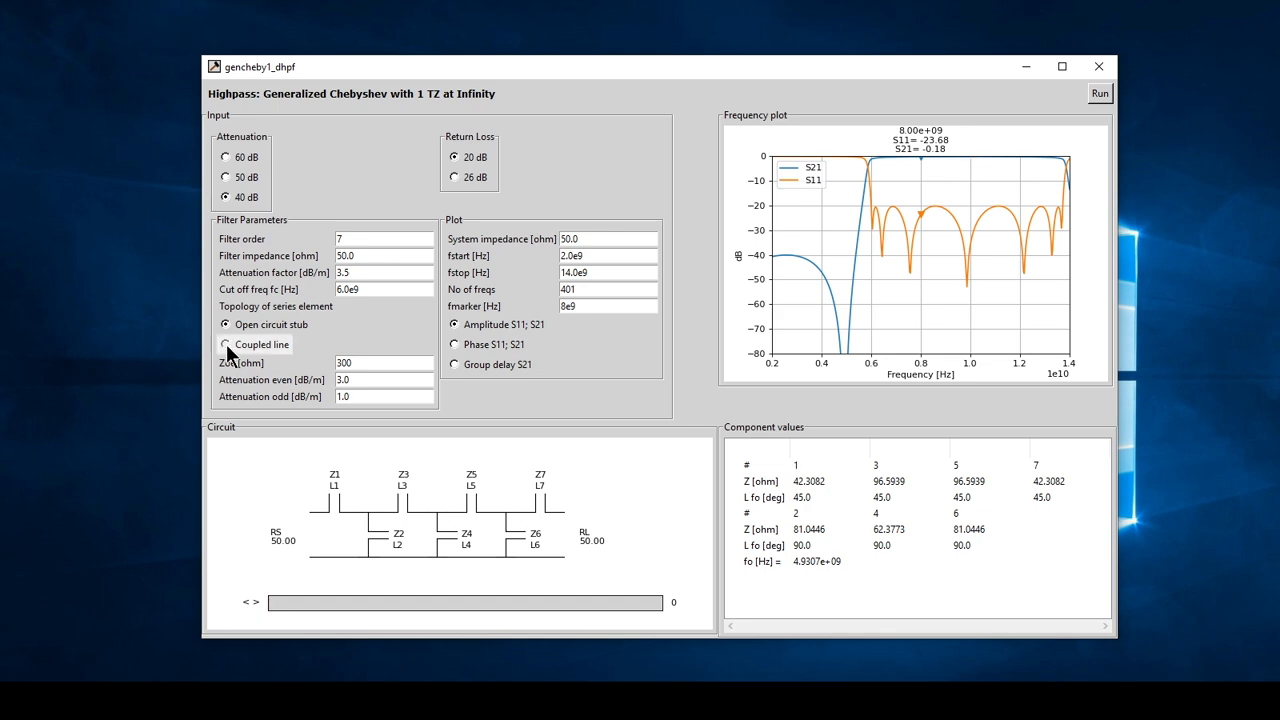
pyautogui.click(1097, 97)
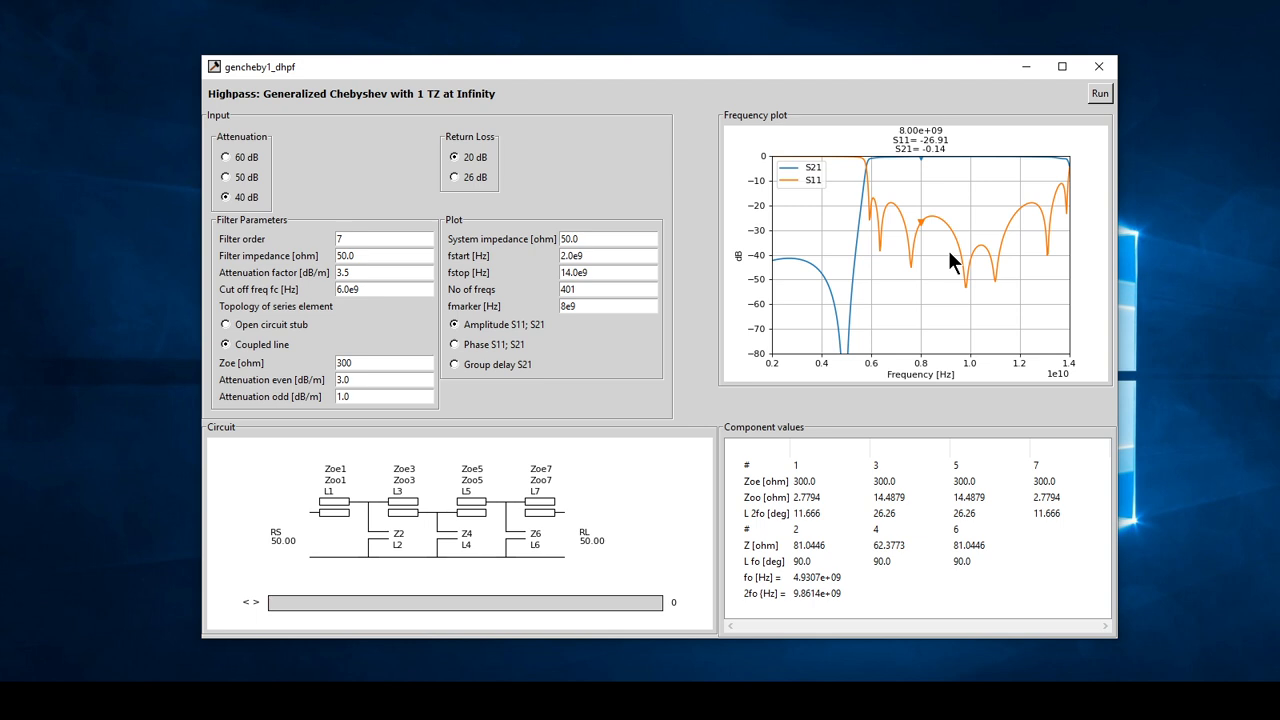
# - Close the highpass design and run the bandpass Non-redundant Synthesis design with its default parameters
pyautogui.click(1100, 66)
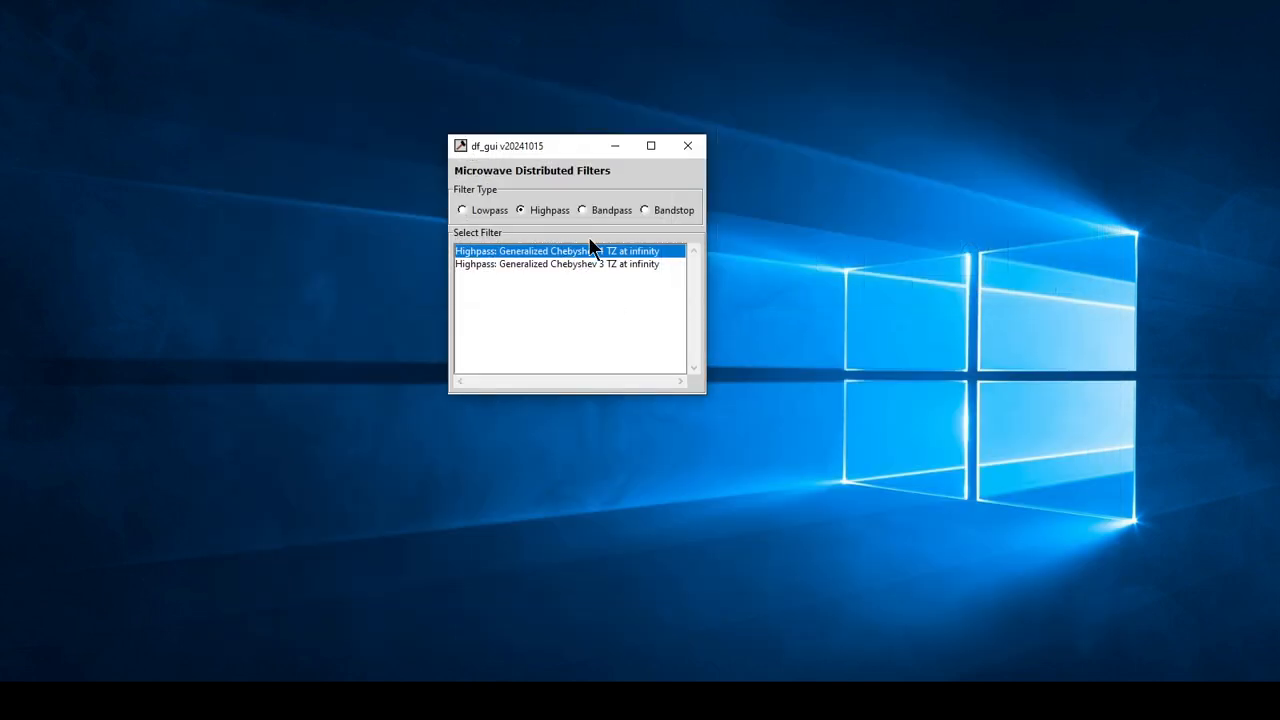
pyautogui.click(603, 210)
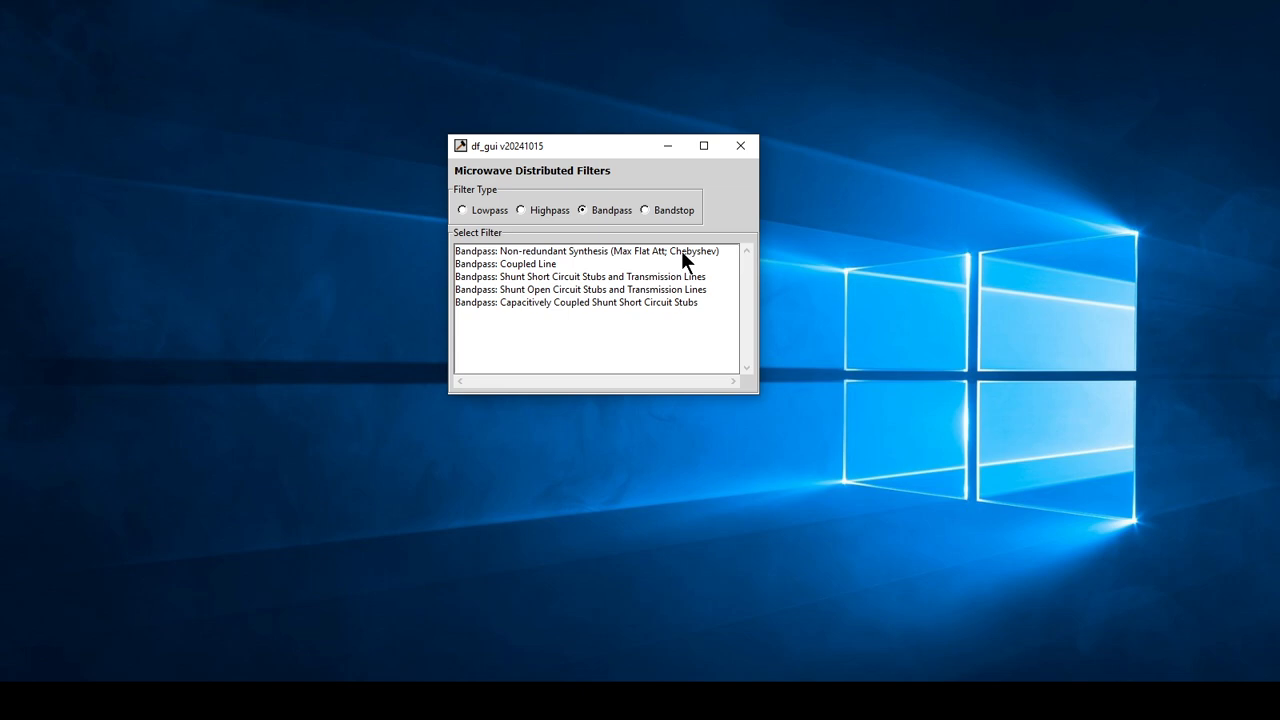
pyautogui.doubleClick(577, 248)
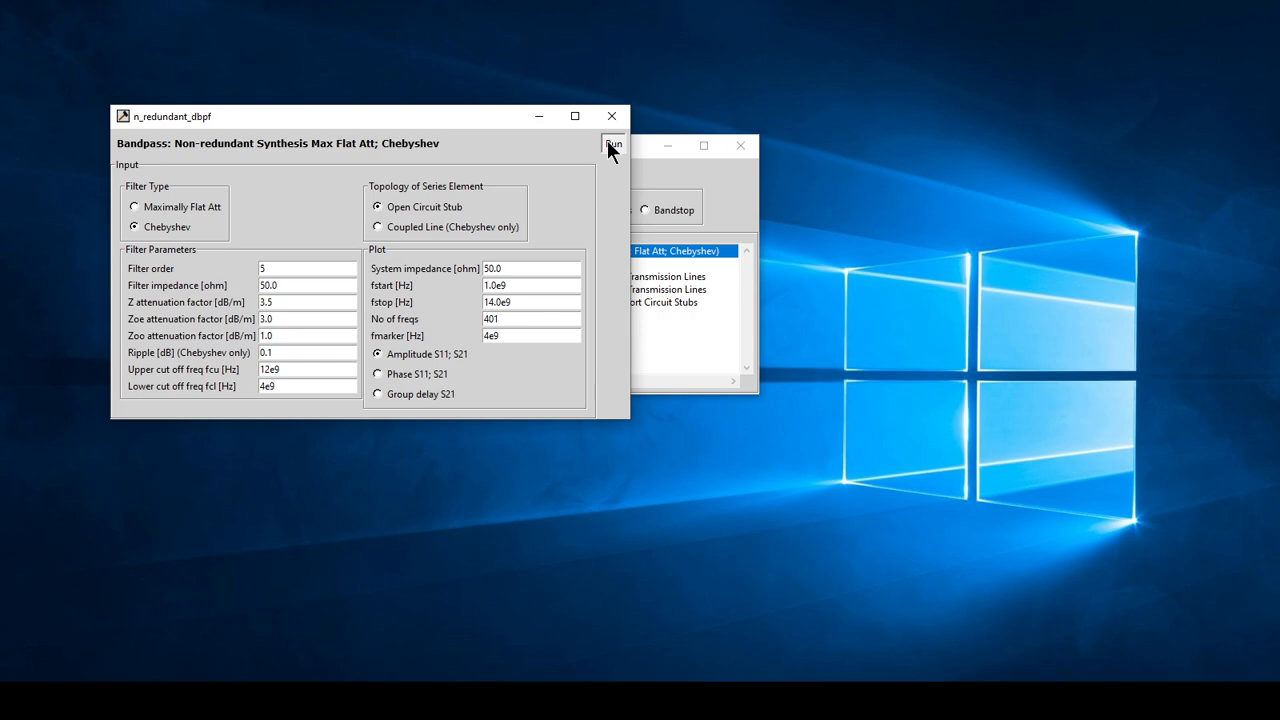
pyautogui.click(610, 143)
pyautogui.moveTo(541, 117); pyautogui.dragTo(614, 53)
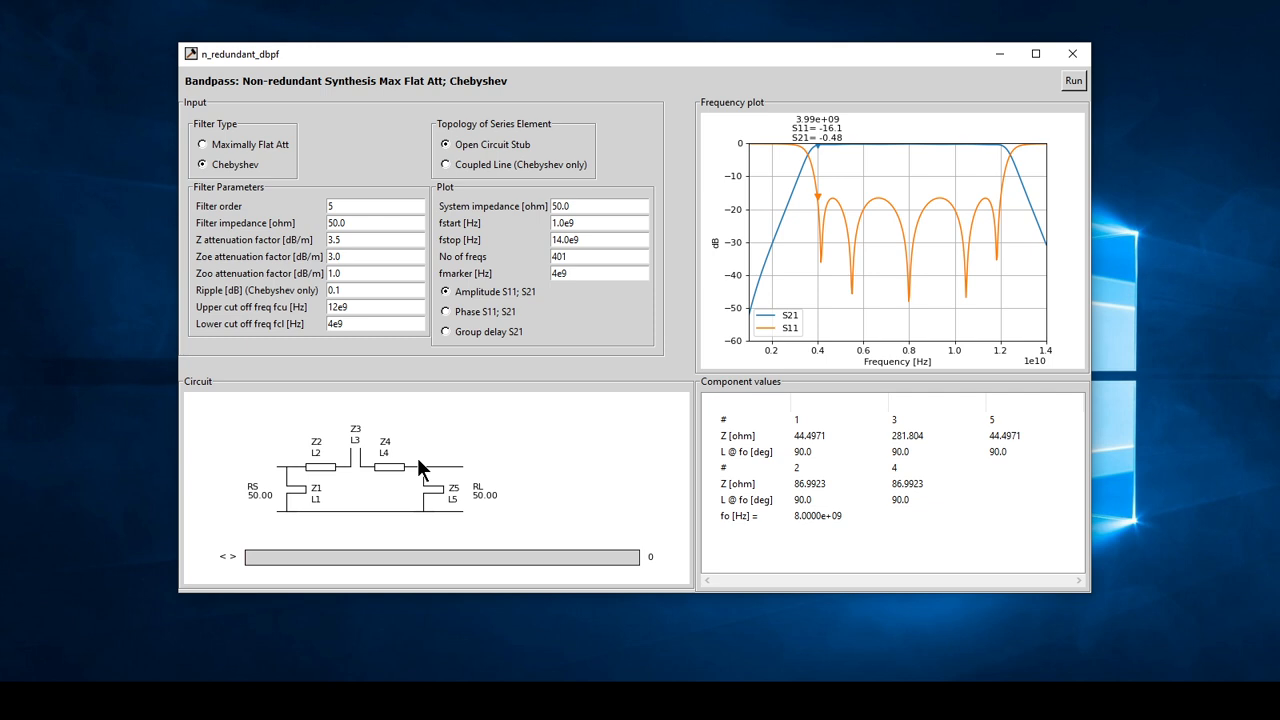
# - Run the non-redundant bandpass filter as Maximally Flat Att, and again as Chebyshev
pyautogui.click(218, 145)
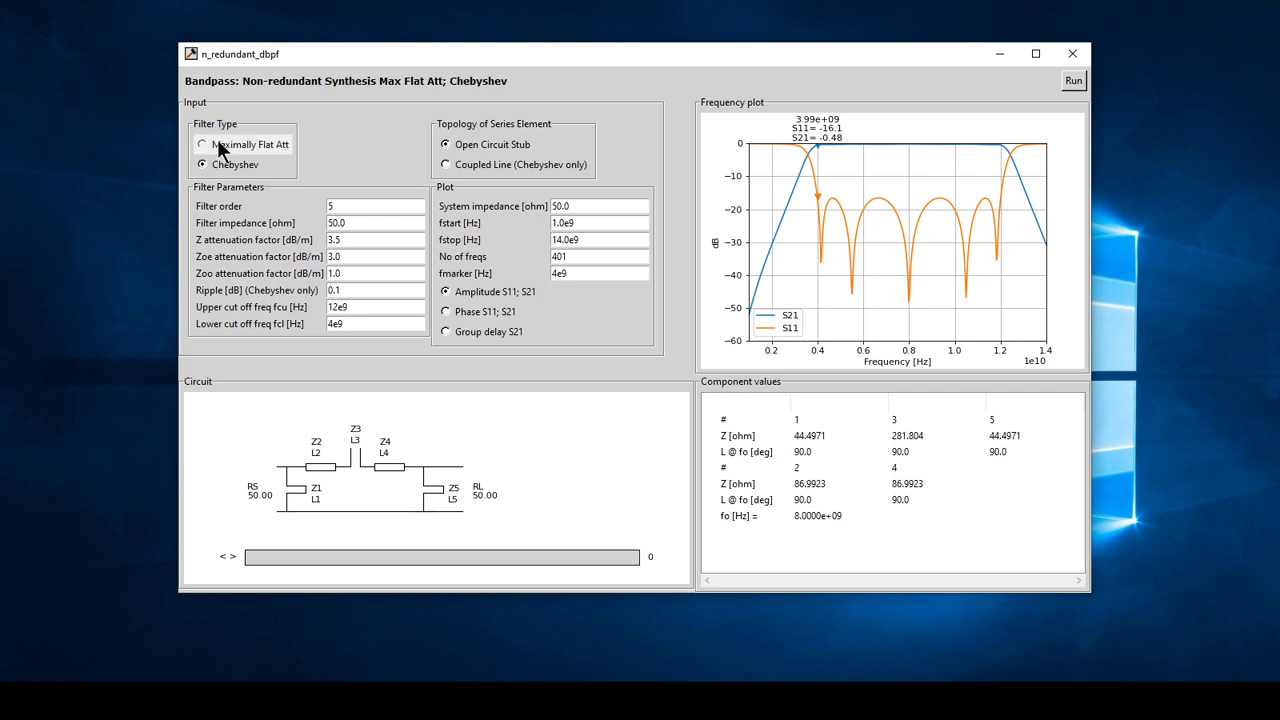
pyautogui.click(1073, 81)
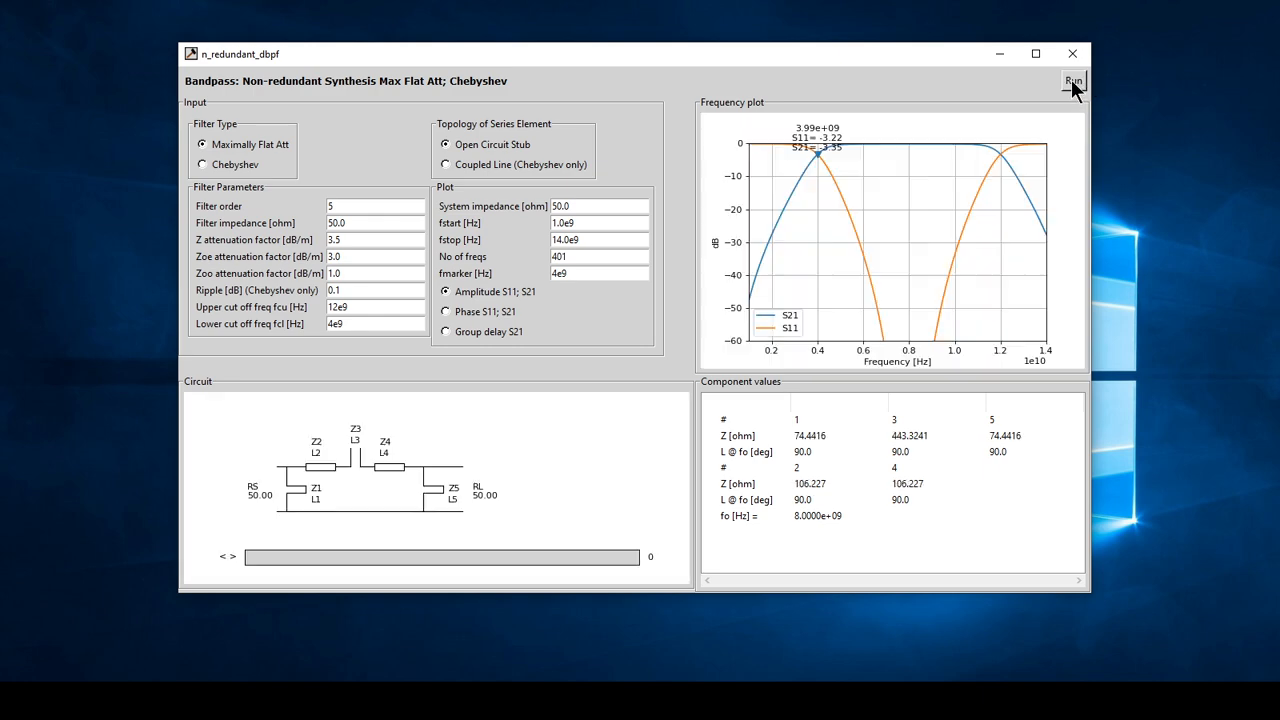
pyautogui.click(228, 164)
pyautogui.click(1074, 82)
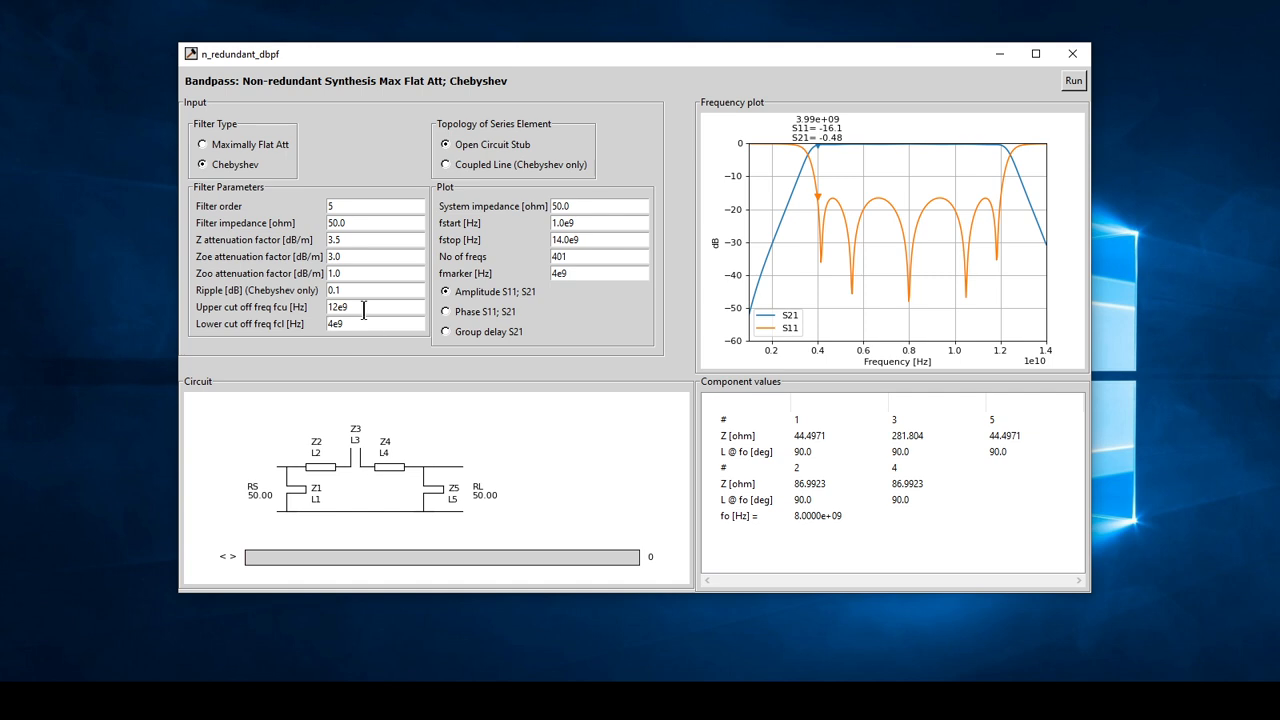
# - Set the open-circuit-stub bandpass filter's order to 9 and run it
pyautogui.click(367, 205)
pyautogui.press('BackSpace')
pyautogui.write('9')
pyautogui.click(1074, 82)
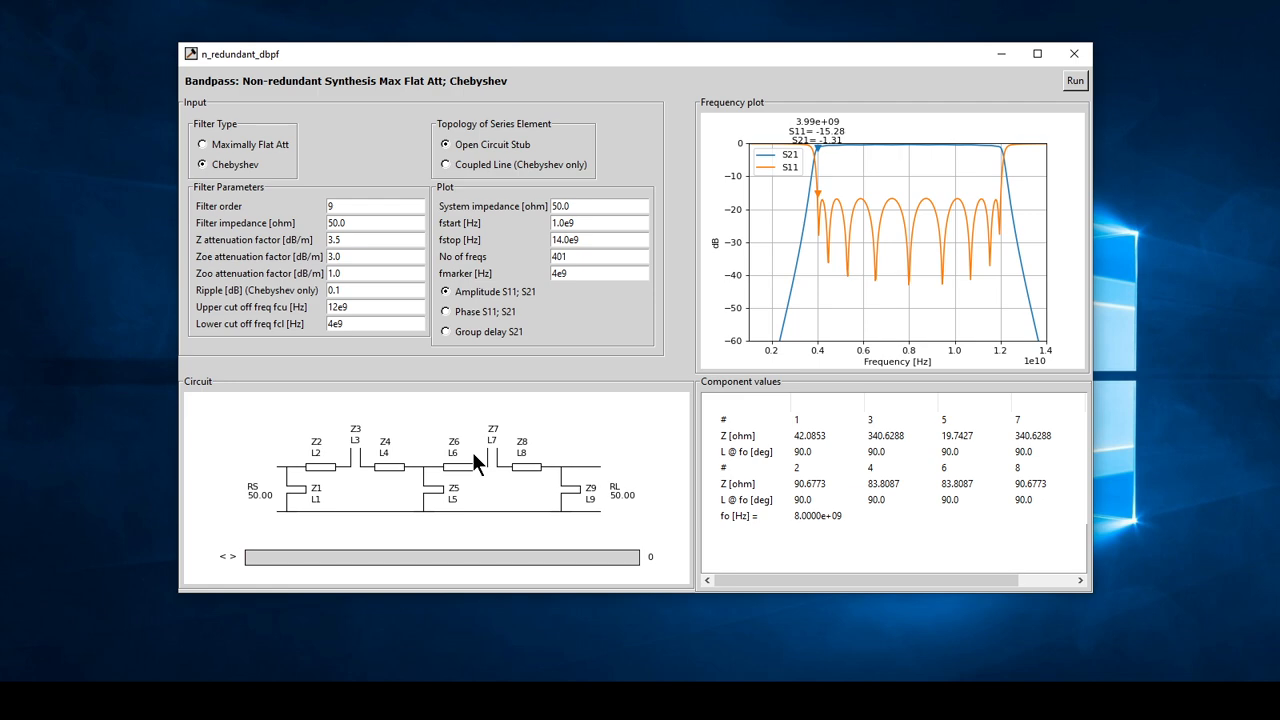
# - Run the non-redundant bandpass filter with order 5, and again with coupled-line series elements
pyautogui.click(381, 206)
pyautogui.press('BackSpace')
pyautogui.write('5')
pyautogui.click(1074, 82)
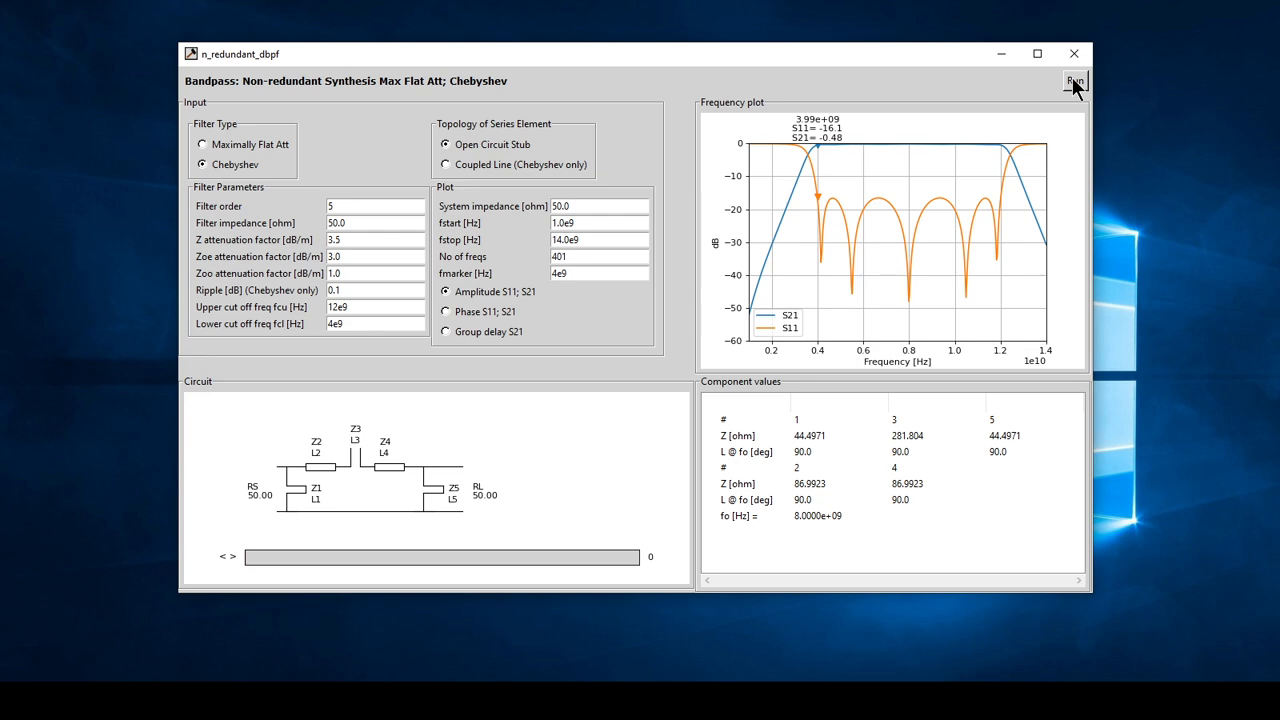
pyautogui.click(446, 163)
pyautogui.click(1075, 82)
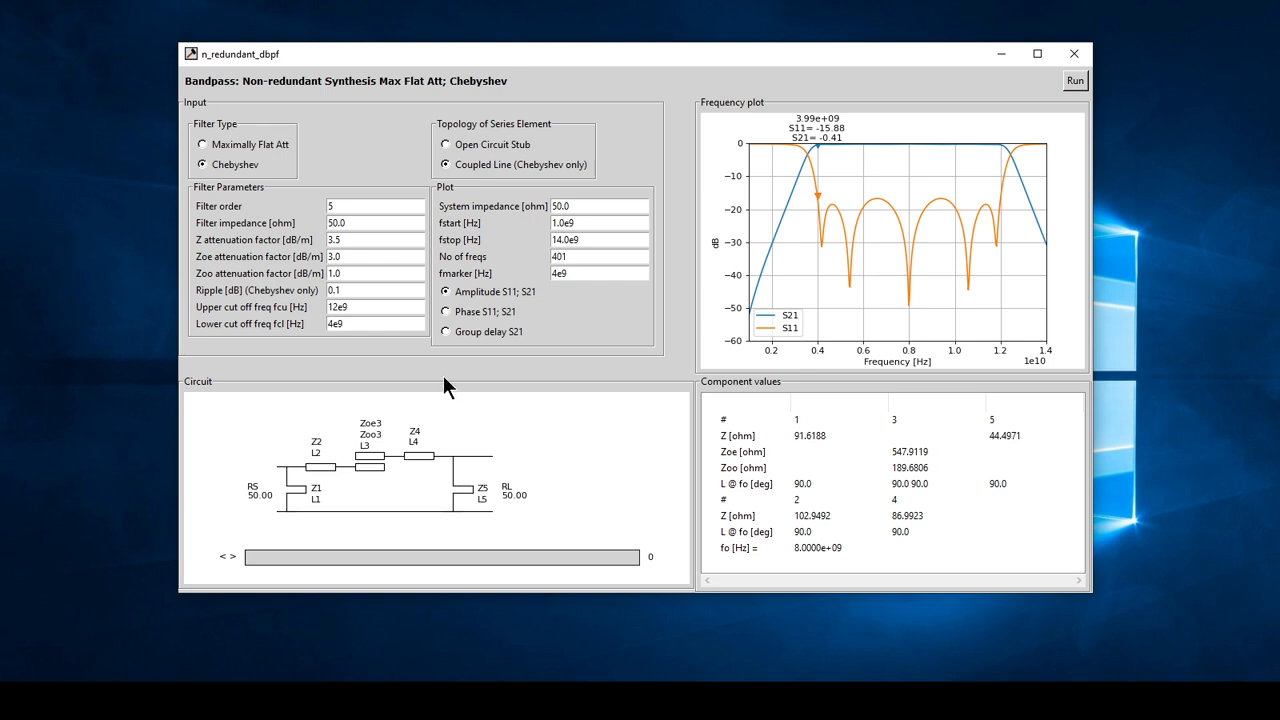
# - Try to run the coupled-line topology as Maximally Flat Att, and return the type to Chebyshev and run it
pyautogui.click(264, 147)
pyautogui.click(1073, 84)
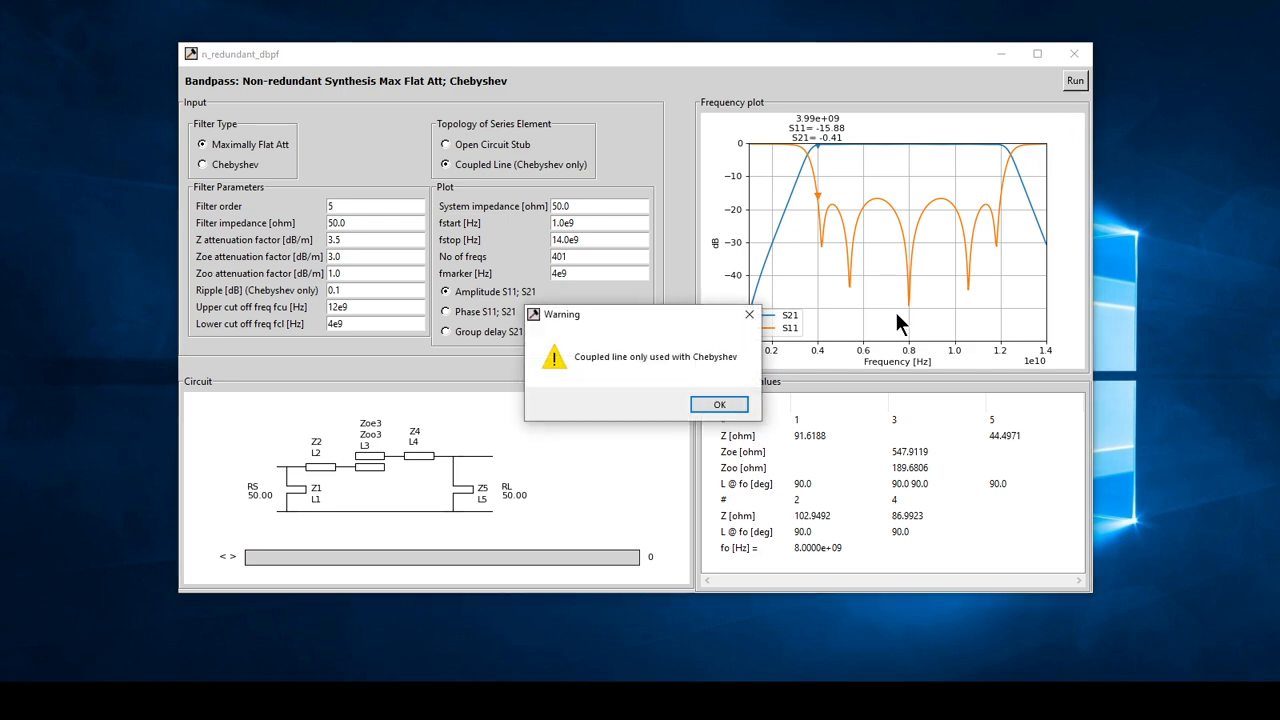
pyautogui.click(732, 405)
pyautogui.click(203, 164)
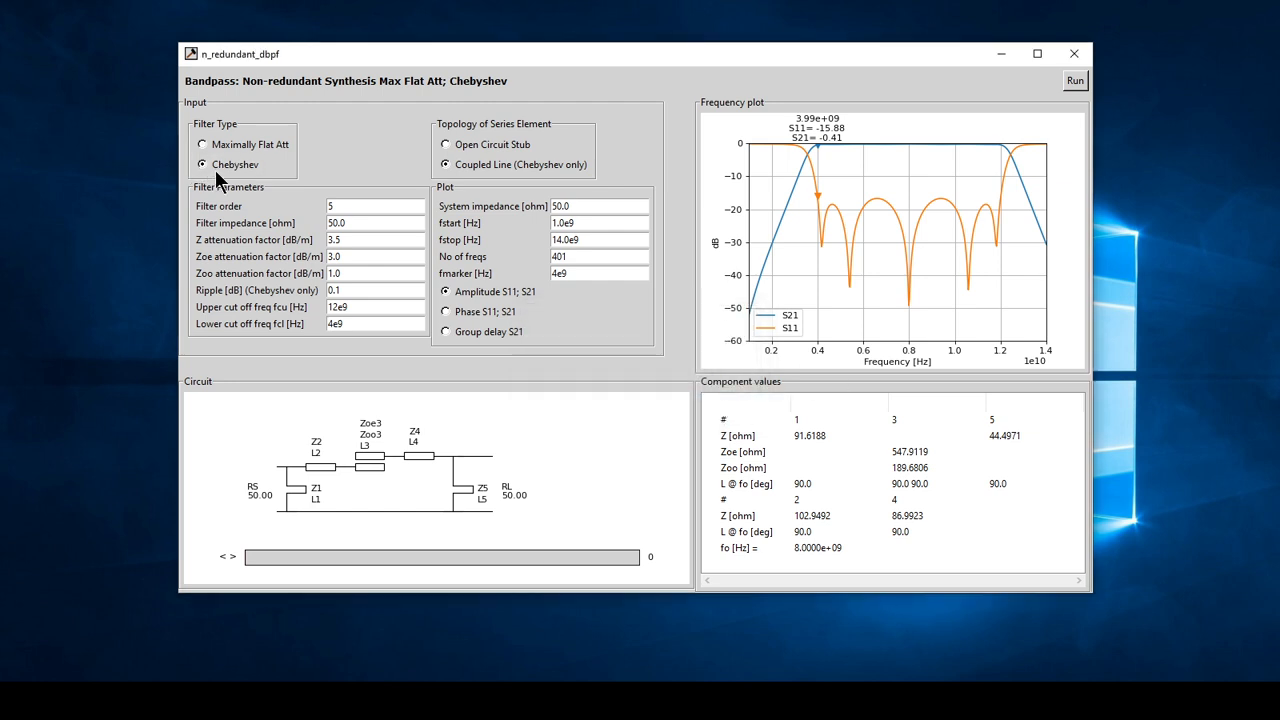
pyautogui.click(1075, 82)
# - Run the non-redundant filter's coupled-line topology with order 9, and again with order 5
pyautogui.click(418, 207)
pyautogui.press('BackSpace')
pyautogui.write('9')
pyautogui.click(1076, 82)
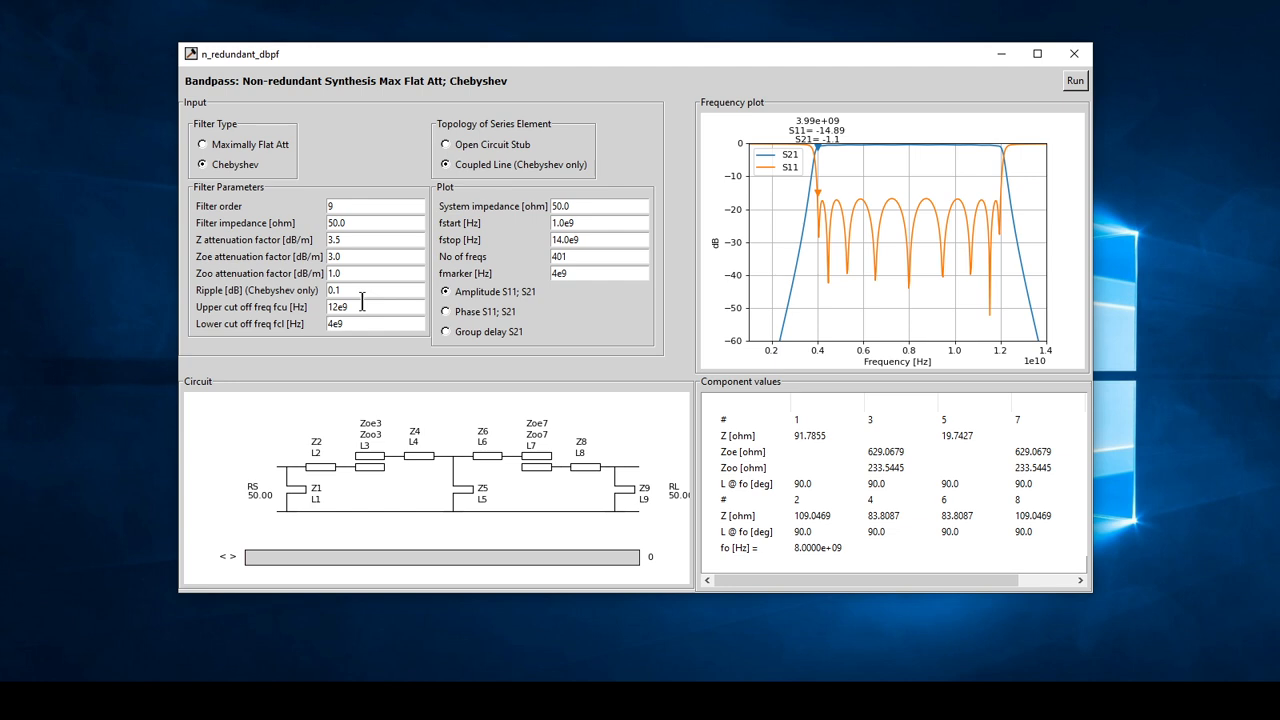
pyautogui.click(377, 205)
pyautogui.press('BackSpace')
pyautogui.write('5')
pyautogui.click(1074, 79)
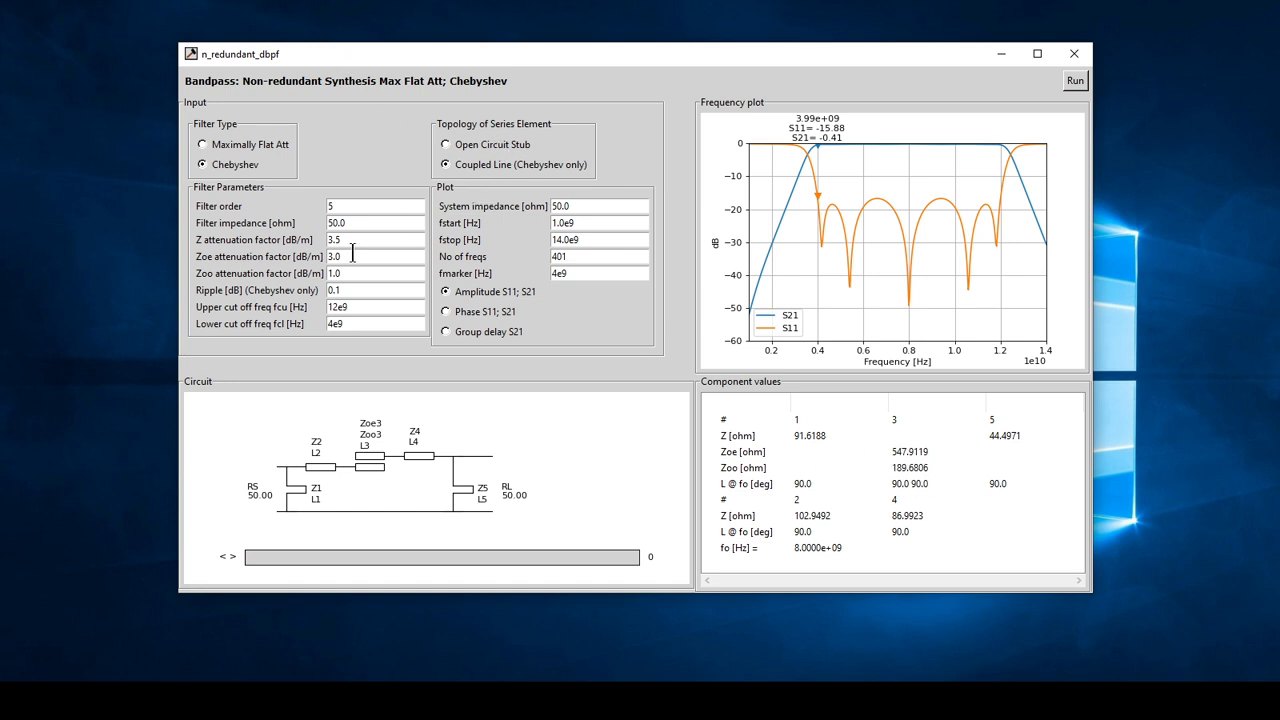
# - Run the non-redundant filter with upper cut-off 10e9 Hz and lower cut-off 6e9 Hz, and again with open-circuit-stub series elements
pyautogui.click(337, 306)
pyautogui.press('BackSpace')
pyautogui.press('BackSpace')
pyautogui.write('10')
pyautogui.click(336, 326)
pyautogui.press('BackSpace')
pyautogui.write('6')
pyautogui.click(1070, 79)
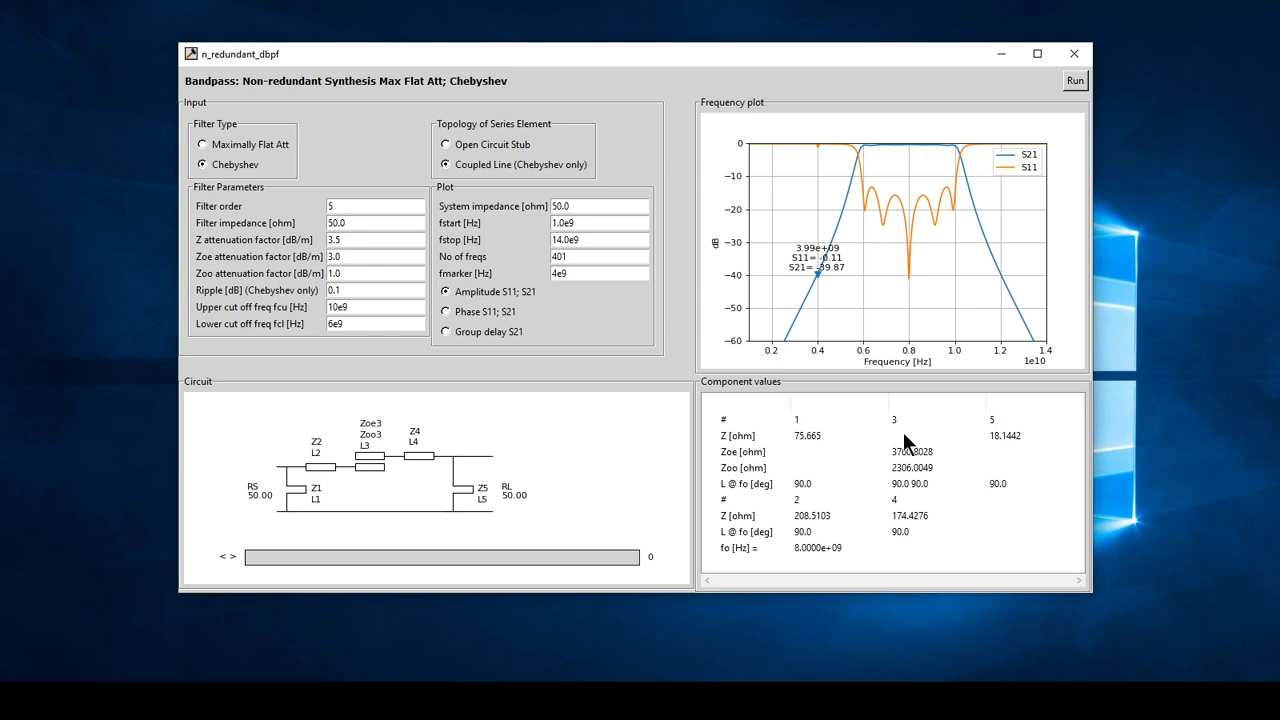
pyautogui.click(445, 144)
pyautogui.click(1072, 78)
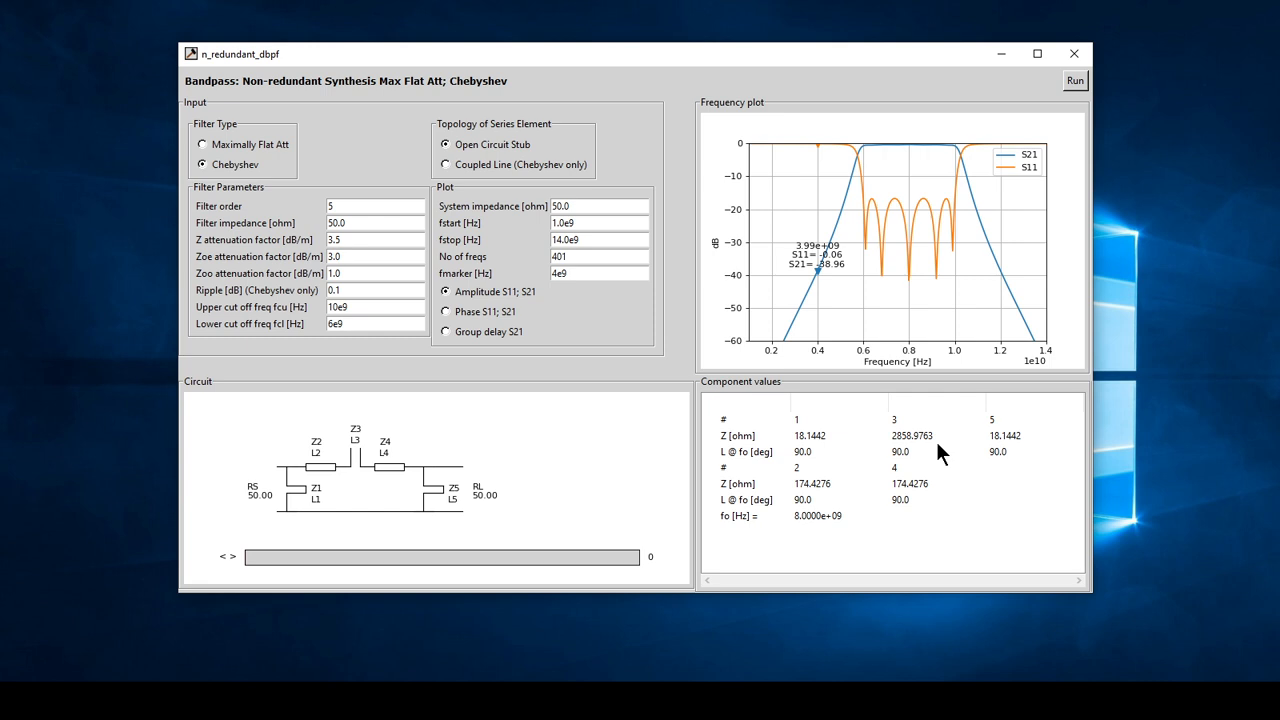
# - Replace the non-redundant design with the bandpass Coupled Line design, running it with its defaults and again as Chebyshev
pyautogui.click(1073, 57)
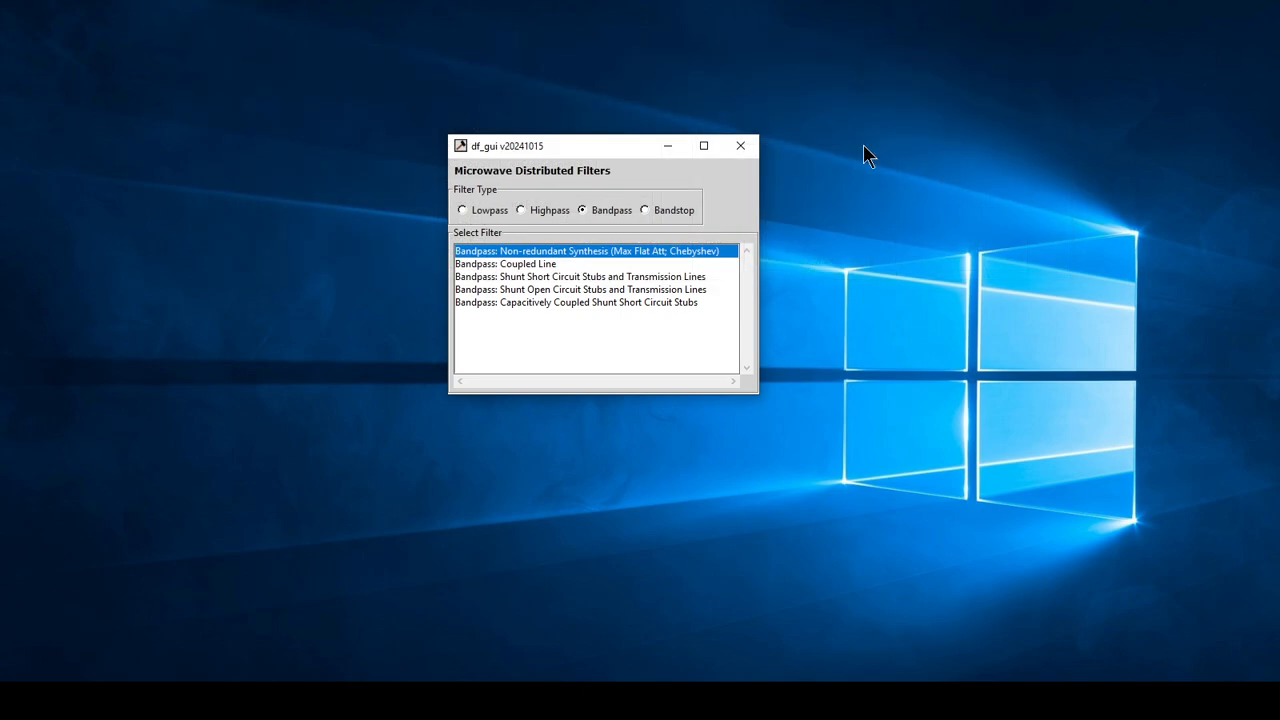
pyautogui.click(554, 262)
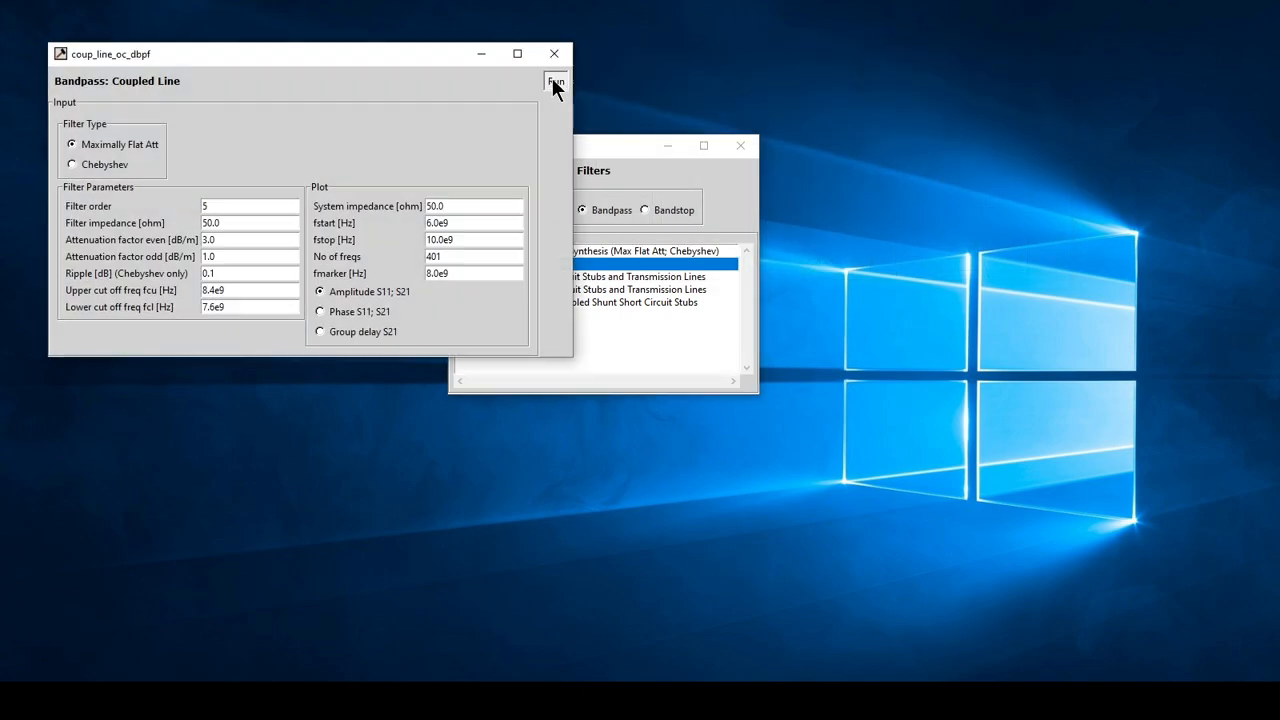
pyautogui.click(555, 80)
pyautogui.moveTo(501, 55); pyautogui.dragTo(708, 25)
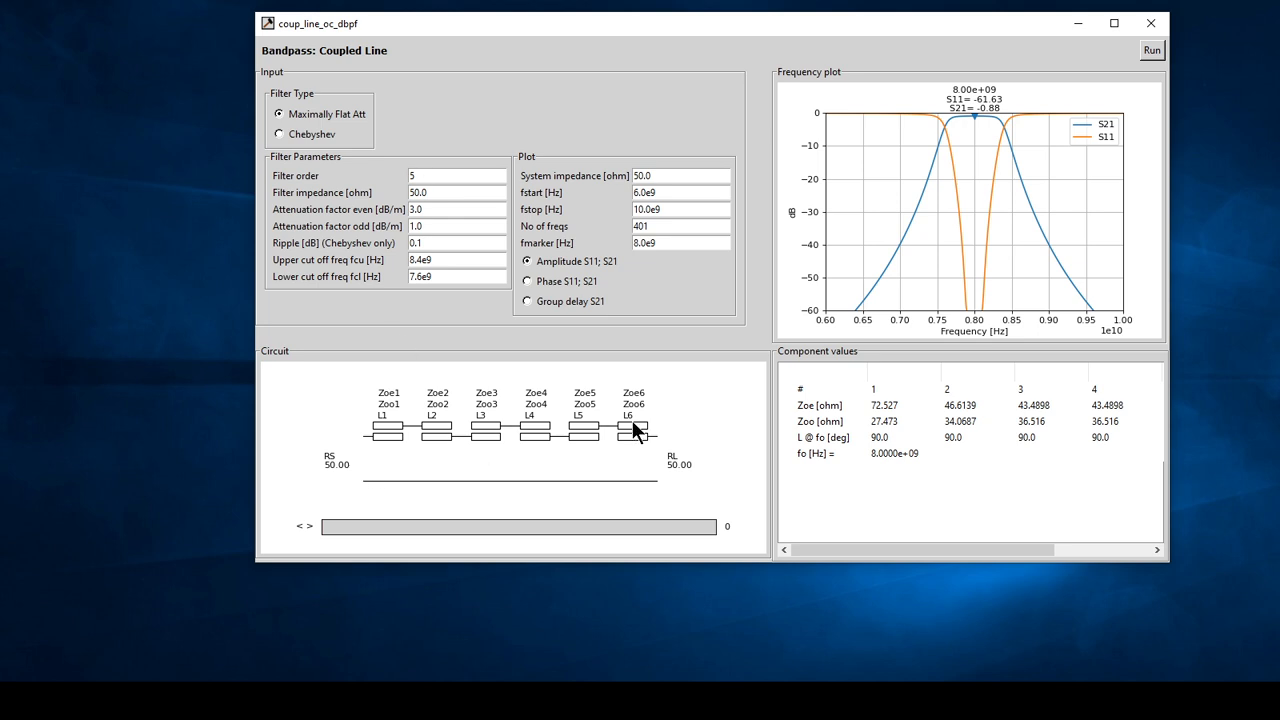
pyautogui.click(291, 133)
pyautogui.click(1152, 52)
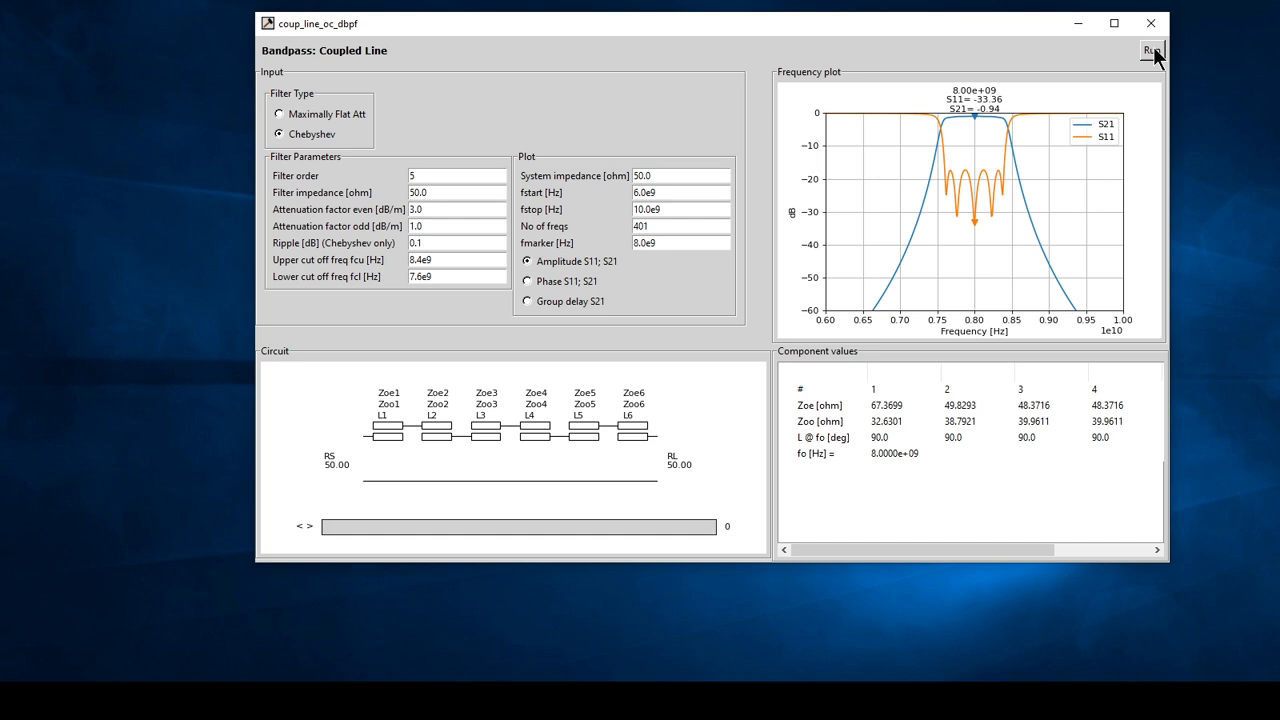
# - Set the coupled-line filter's odd attenuation factor to 0 dB/m and try to run it with a ripple of 0 dB
pyautogui.click(441, 225)
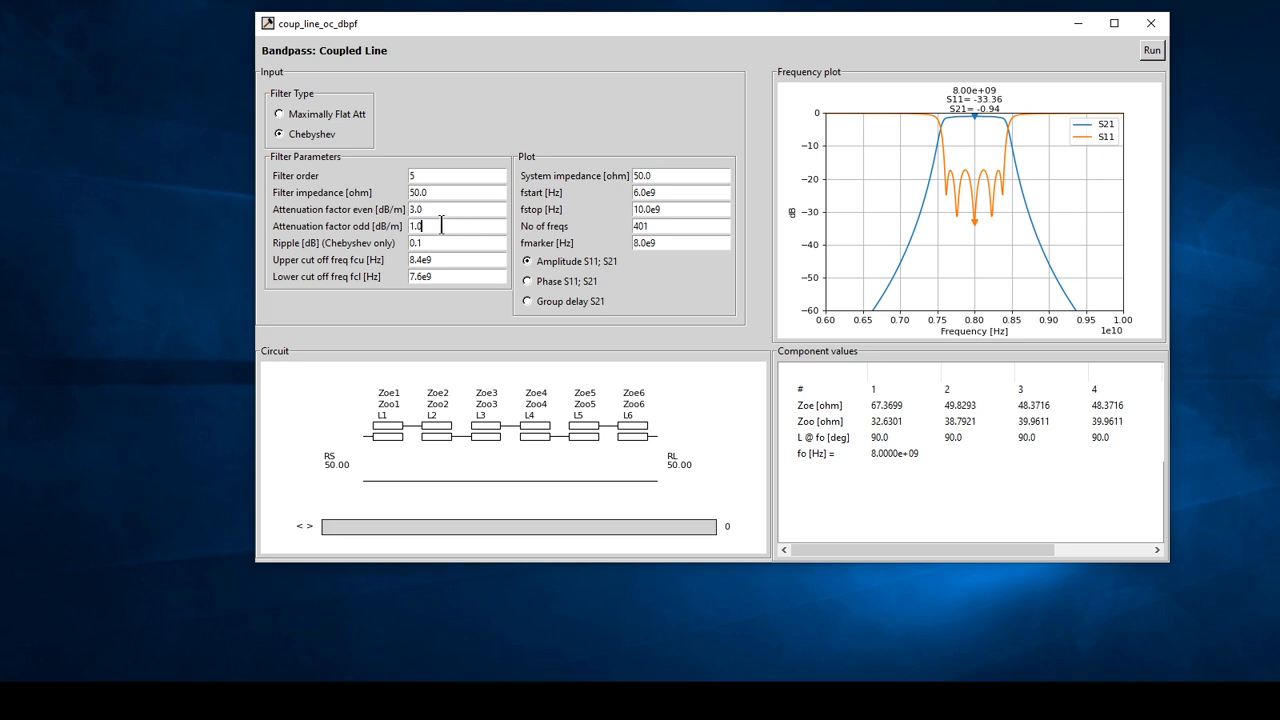
pyautogui.press('BackSpace')
pyautogui.press('BackSpace')
pyautogui.press('BackSpace')
pyautogui.write('0')
pyautogui.click(435, 242)
pyautogui.press('BackSpace')
pyautogui.press('BackSpace')
pyautogui.press('BackSpace')
pyautogui.write('0')
pyautogui.click(1155, 50)
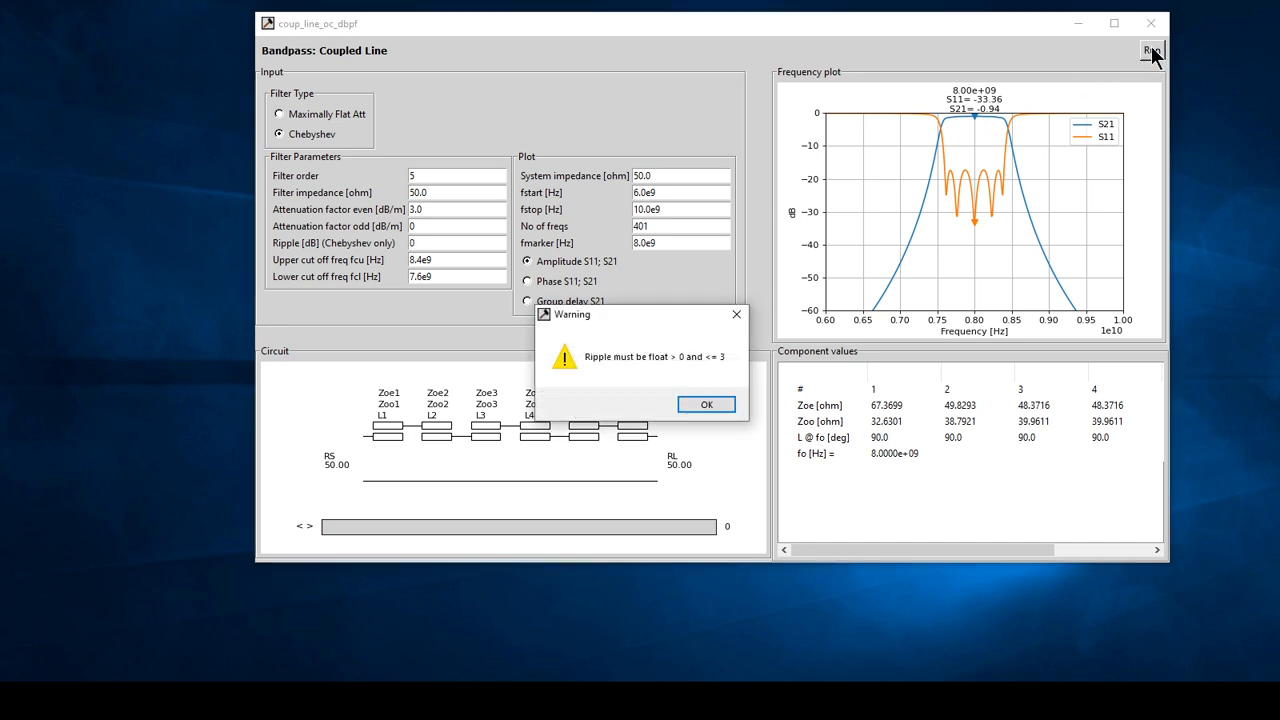
pyautogui.click(695, 404)
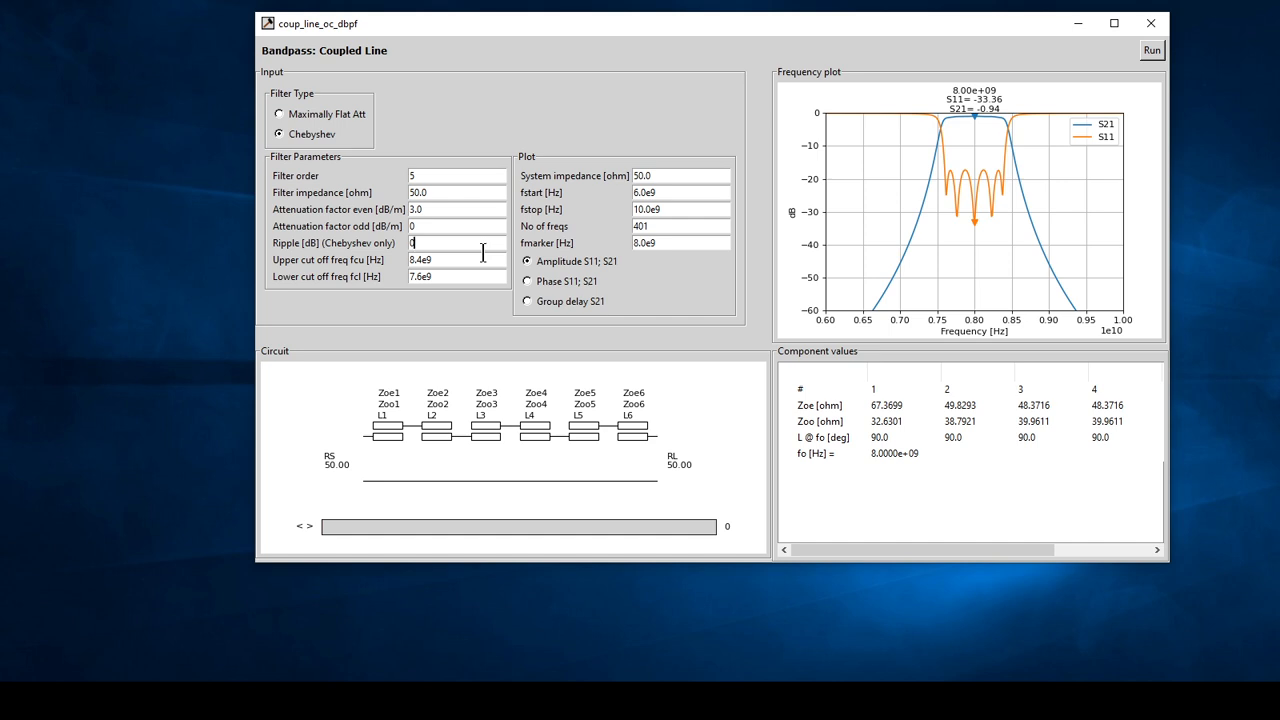
# - Set the ripple to 0.1 dB and the even attenuation factor to 0 dB/m, and run the coupled-line filter
pyautogui.write('.1')
pyautogui.click(461, 210)
pyautogui.press('BackSpace')
pyautogui.press('BackSpace')
pyautogui.press('BackSpace')
pyautogui.write('0')
pyautogui.click(1151, 52)
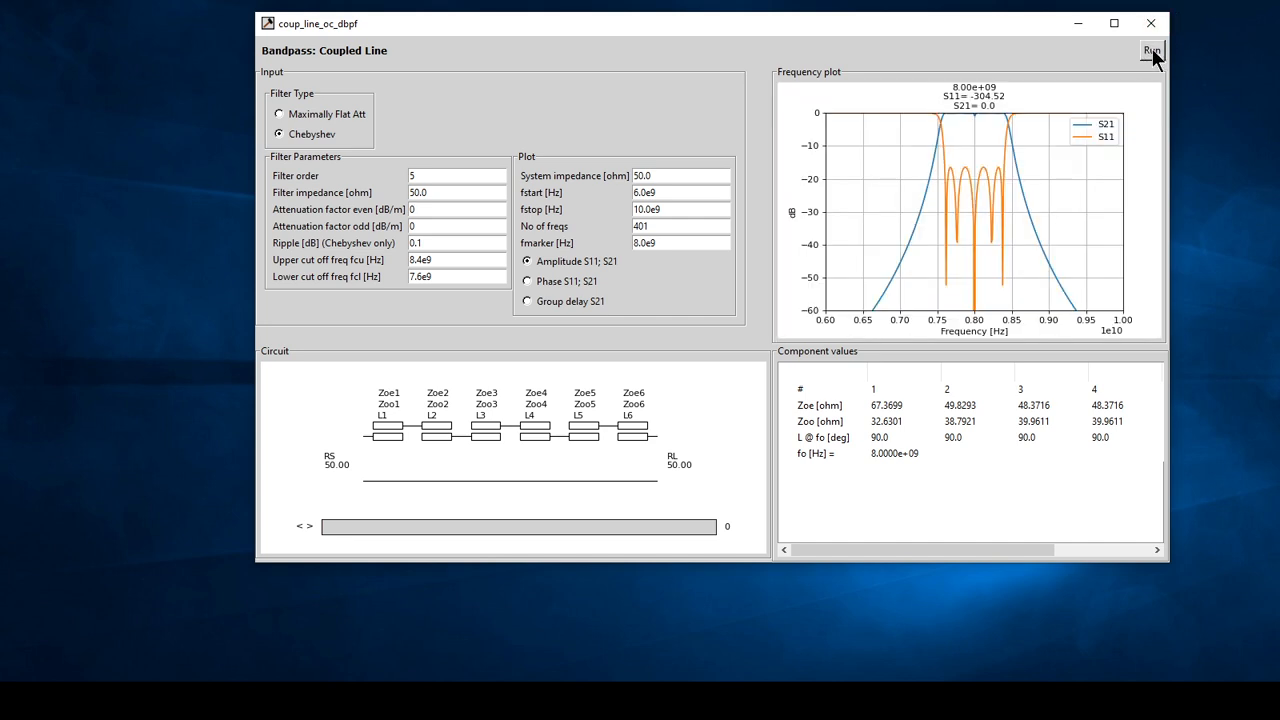
# - Plot the coupled-line filter's group delay S21, and run it again with attenuation factors of 3 dB/m even and 1 dB/m odd
pyautogui.click(529, 301)
pyautogui.click(1152, 50)
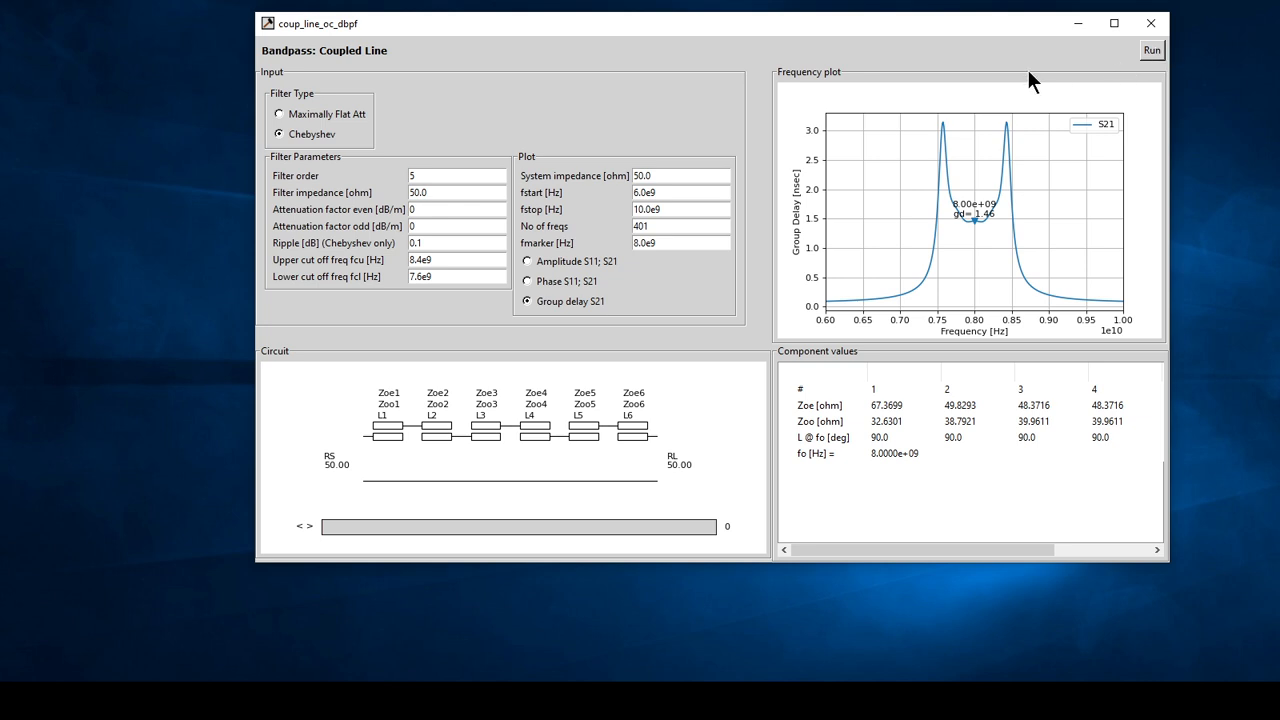
pyautogui.click(442, 210)
pyautogui.press('BackSpace')
pyautogui.write('3')
pyautogui.click(430, 225)
pyautogui.press('BackSpace')
pyautogui.write('1')
pyautogui.click(1152, 52)
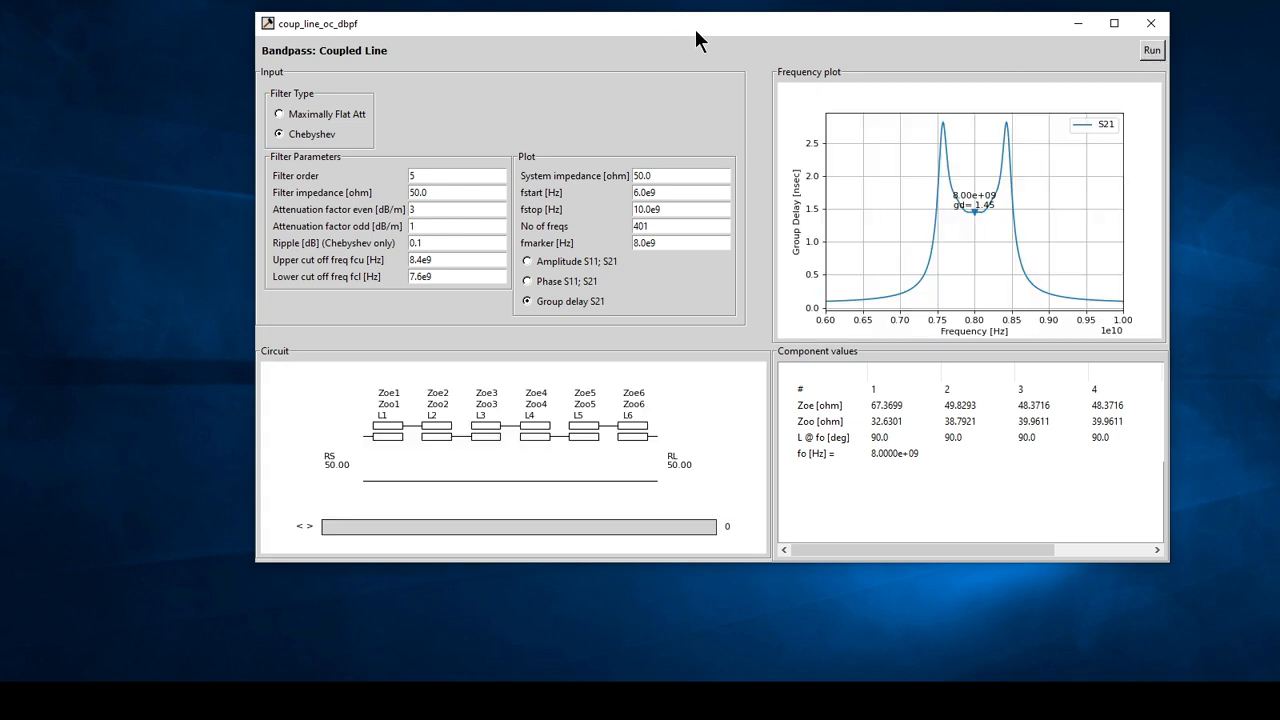
# - Replace the coupled-line design with the bandpass Shunt Short Circuit Stubs and Transmission Lines design and run it with its defaults
pyautogui.moveTo(695, 25); pyautogui.dragTo(638, 42)
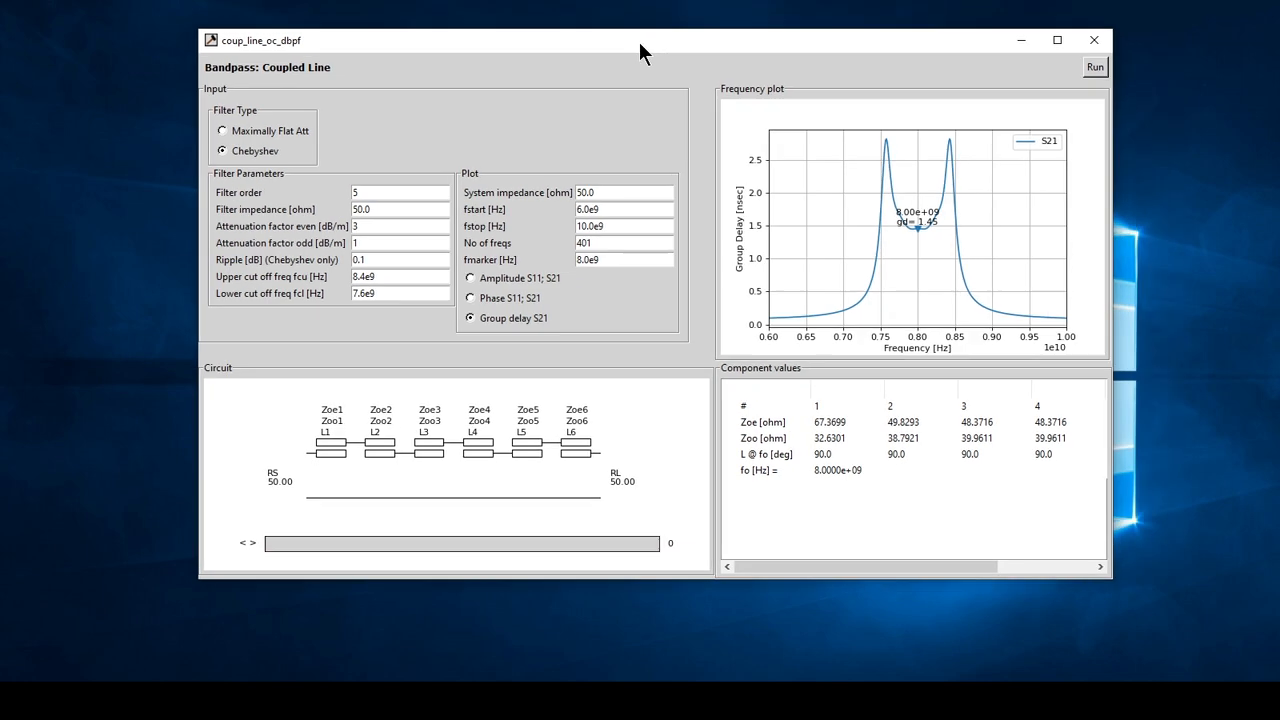
pyautogui.click(1095, 41)
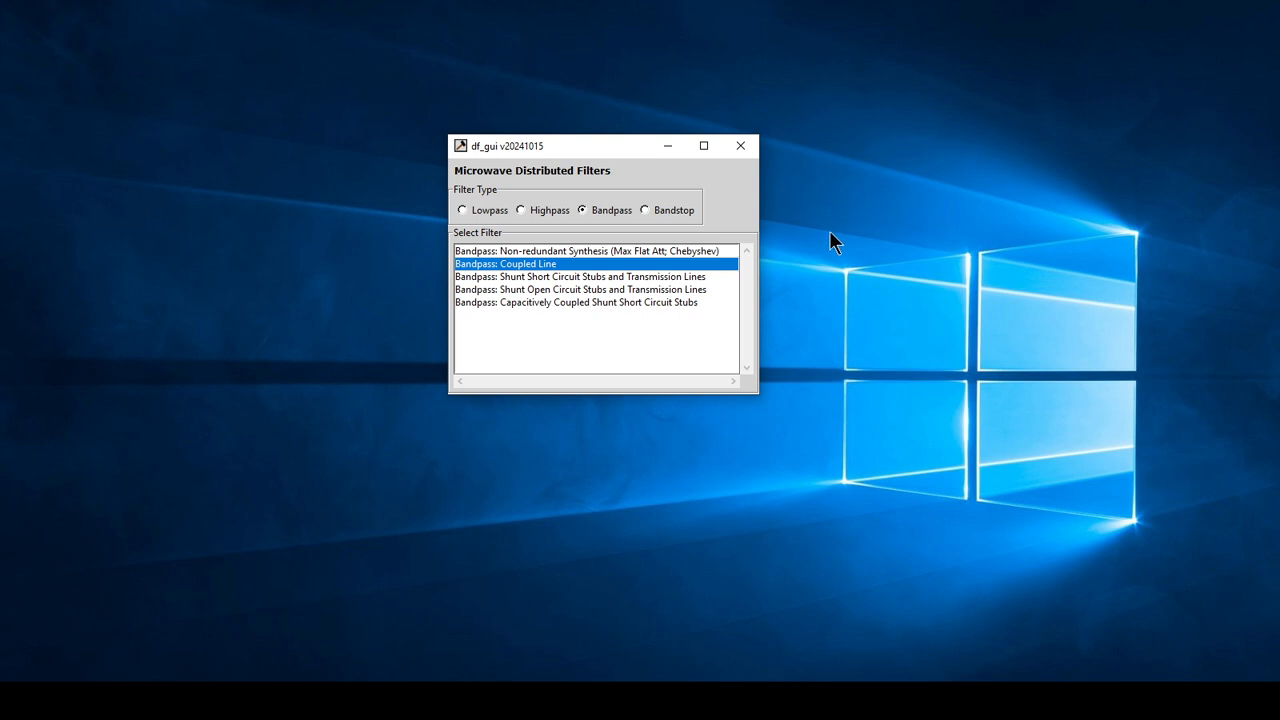
pyautogui.click(536, 277)
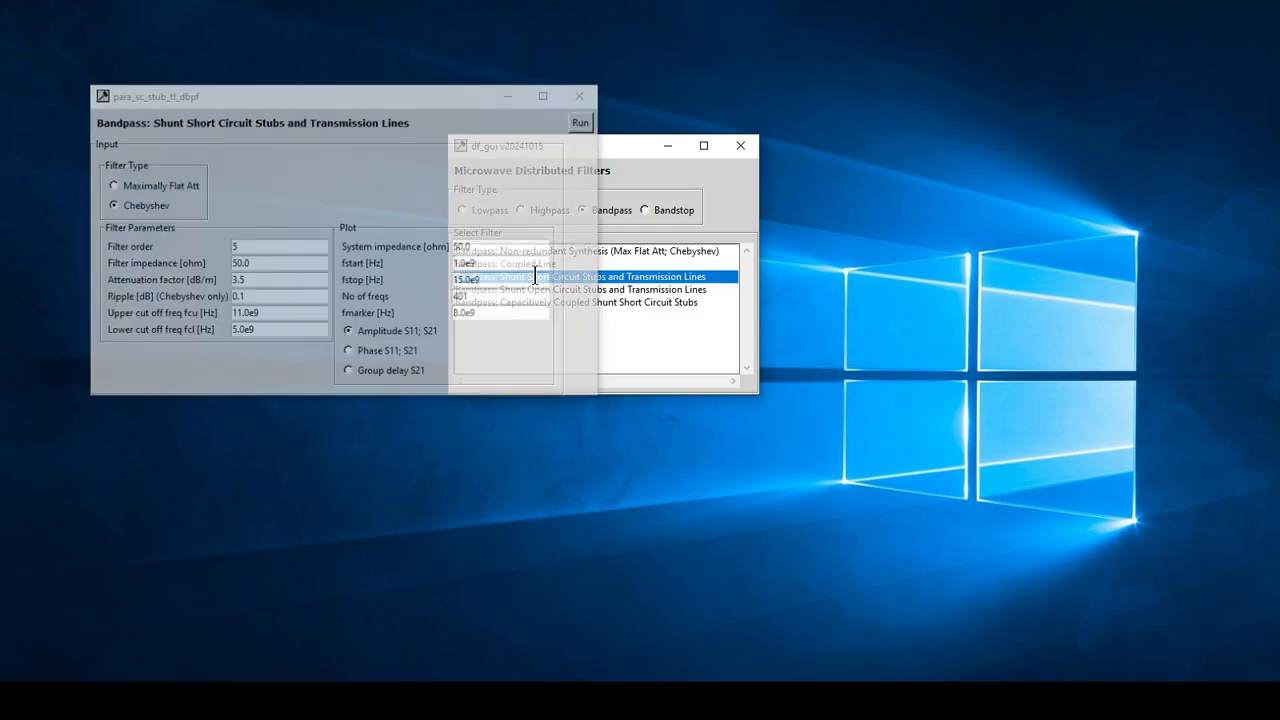
pyautogui.click(585, 123)
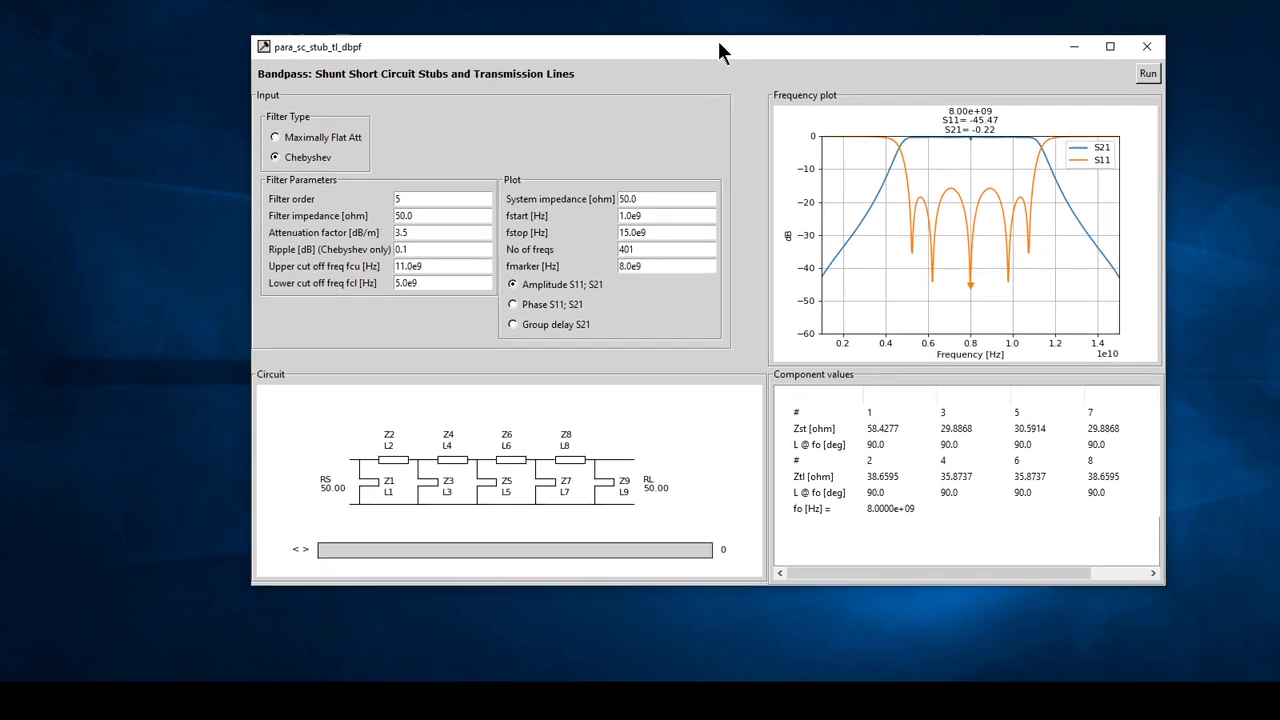
pyautogui.moveTo(720, 52); pyautogui.dragTo(722, 49)
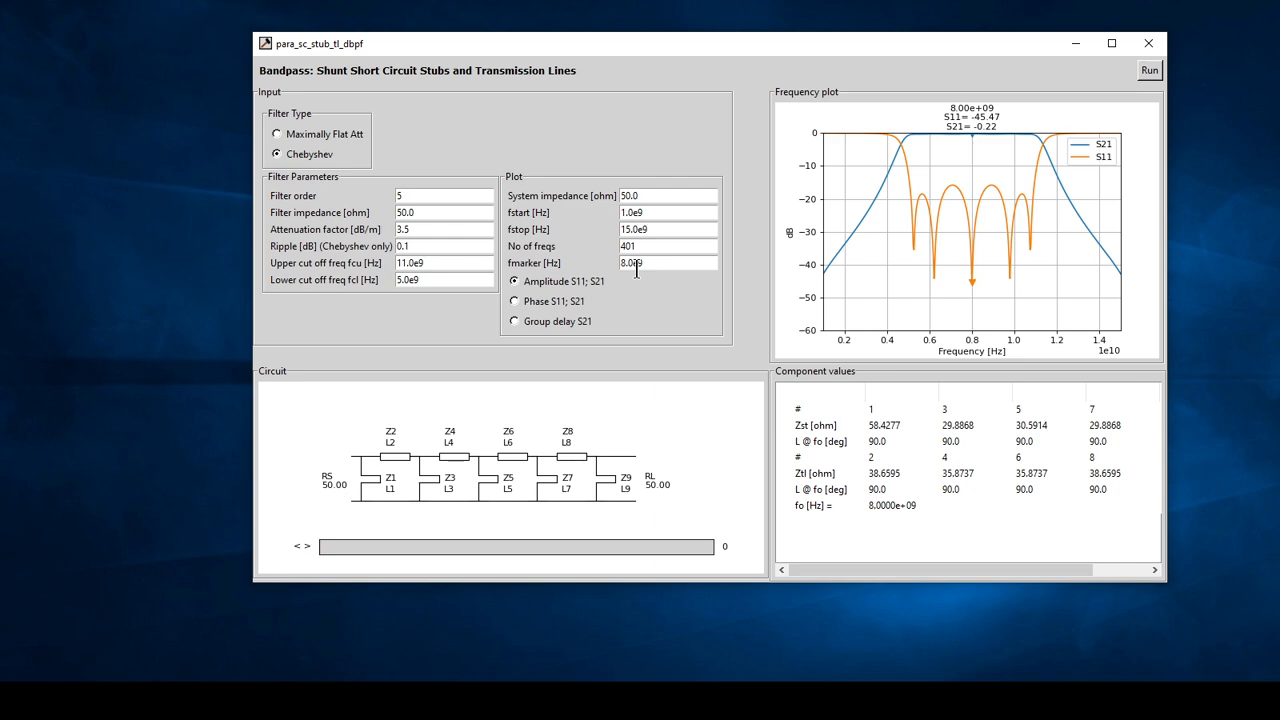
# - Run the short-circuit-stub filter with upper cut-off 10.0e9 Hz and lower cut-off 5.6e9 Hz
pyautogui.click(405, 261)
pyautogui.press('BackSpace')
pyautogui.write('0')
pyautogui.moveTo(403, 279); pyautogui.dragTo(410, 280)
pyautogui.write('6')
pyautogui.click(1148, 70)
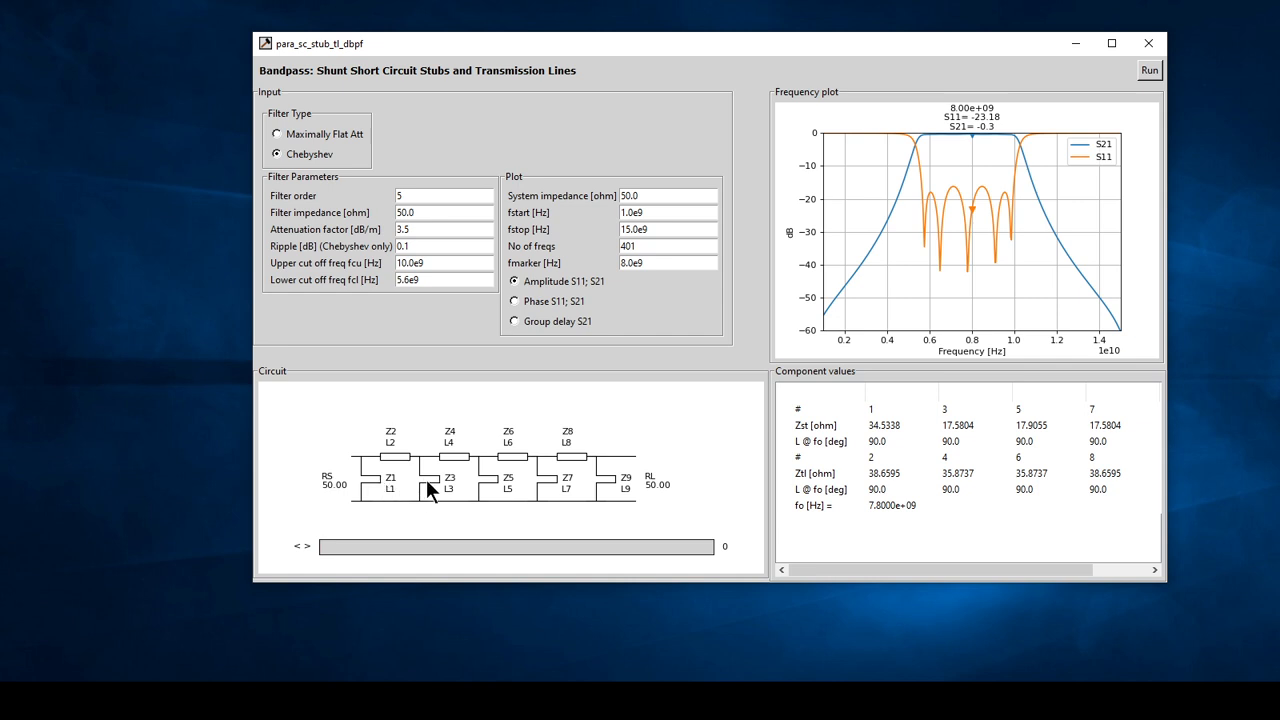
# - Replace the short-circuit-stub design with the bandpass Shunt Open Circuit Stubs and Transmission Lines design and run it with its defaults
pyautogui.click(1149, 44)
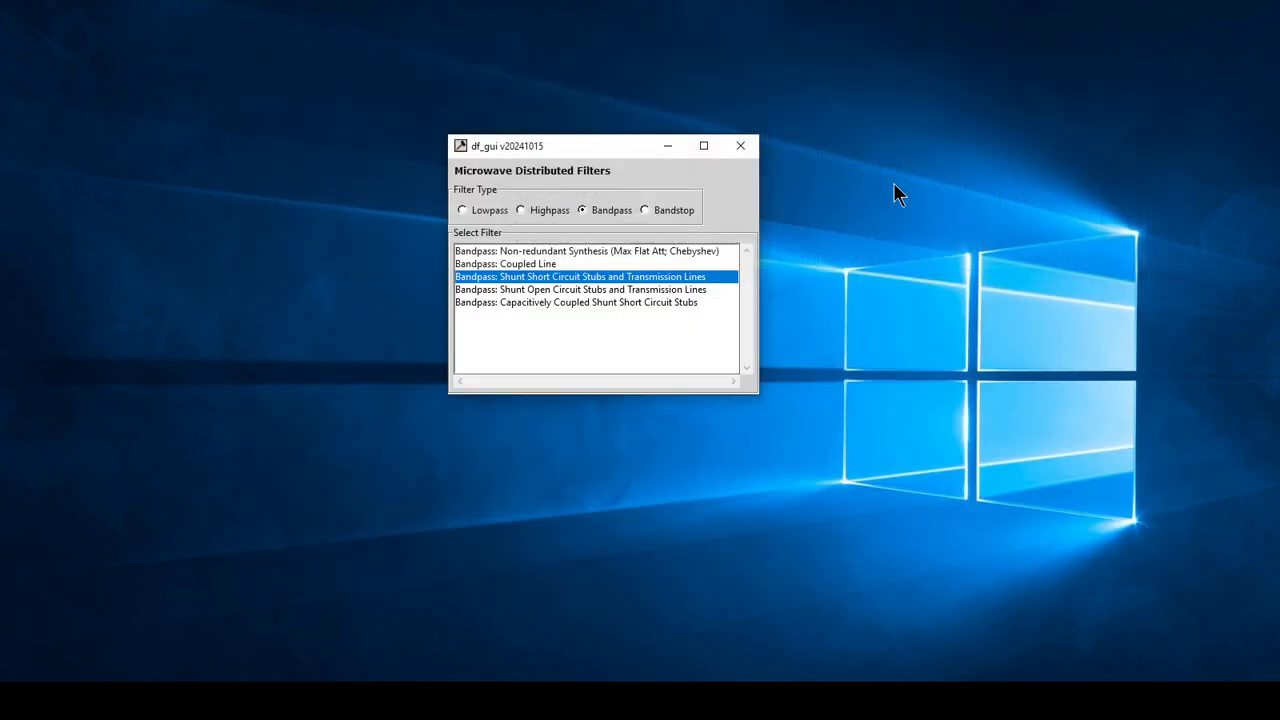
pyautogui.click(562, 290)
pyautogui.click(524, 62)
pyautogui.moveTo(451, 30); pyautogui.dragTo(657, 54)
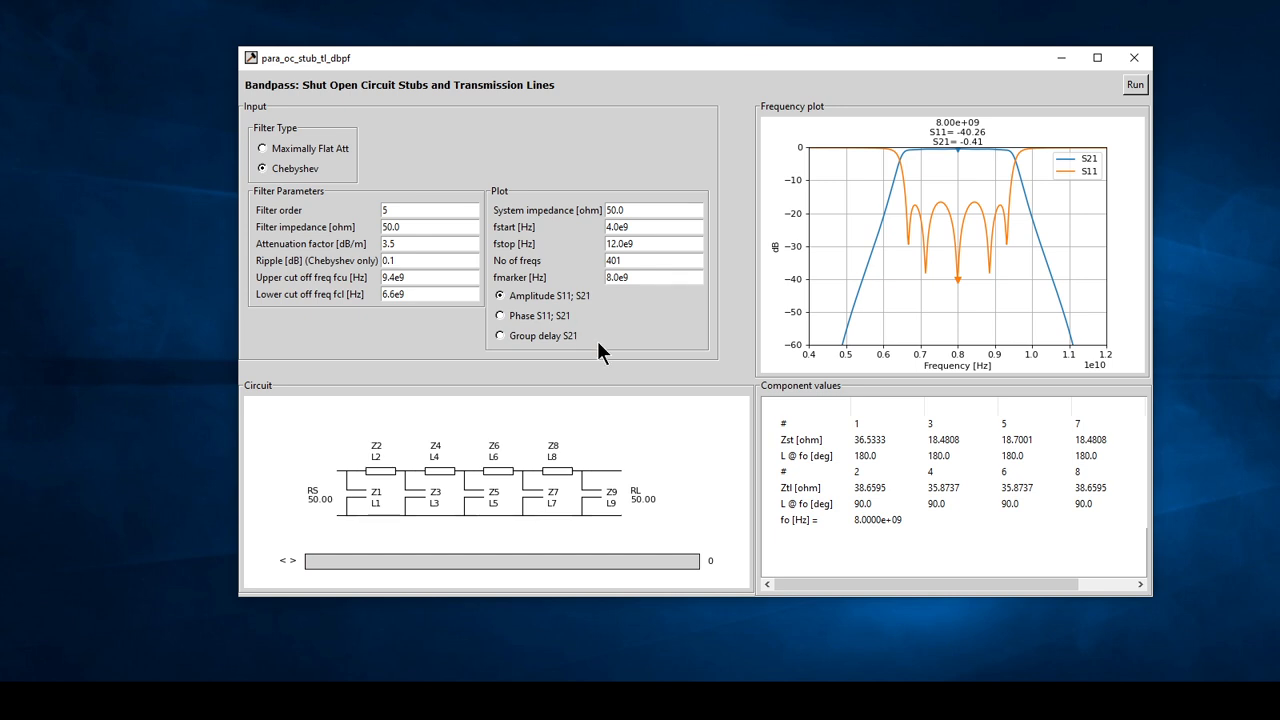
# - Set the open-circuit-stub filter's plot start frequency to 0.1e9 Hz and run it
pyautogui.click(617, 227)
pyautogui.press('BackSpace')
pyautogui.press('BackSpace')
pyautogui.press('BackSpace')
pyautogui.write('0.1')
pyautogui.click(1133, 85)
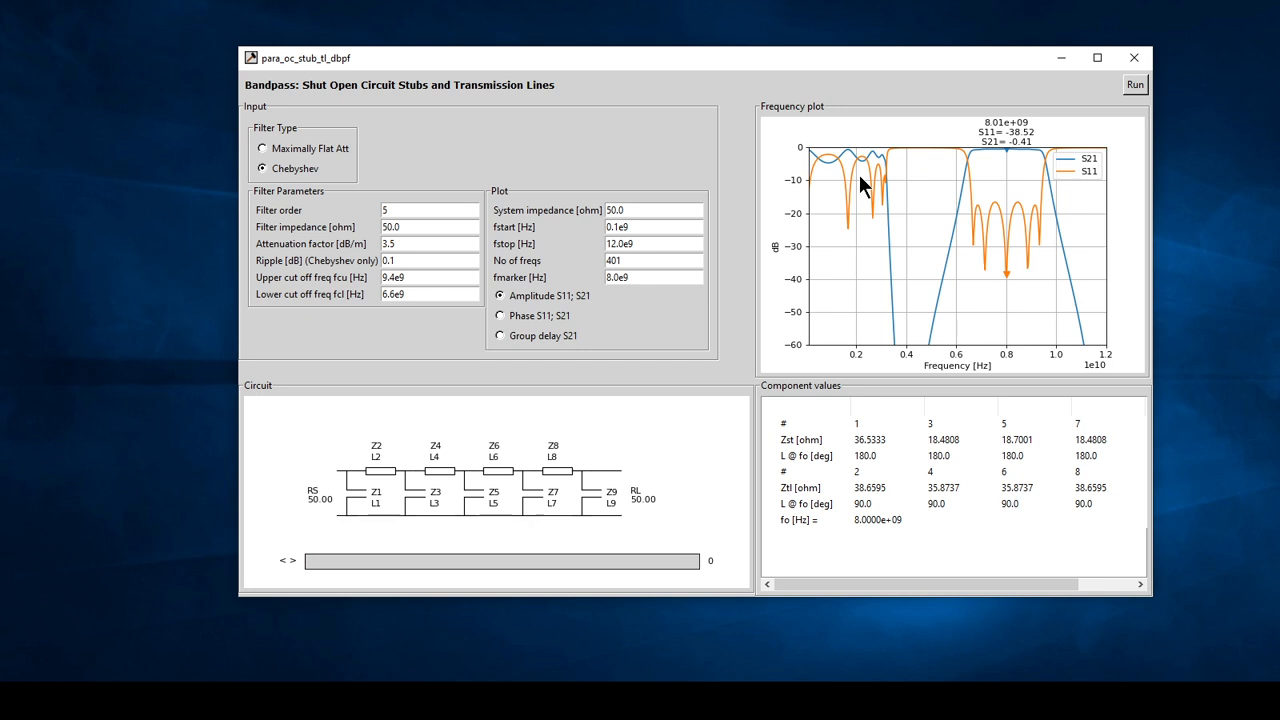
# - Run the open-circuit-stub filter with plot start frequency 4e9 Hz, and again as Maximally Flat Att
pyautogui.click(618, 226)
pyautogui.press('BackSpace')
pyautogui.press('BackSpace')
pyautogui.press('BackSpace')
pyautogui.write('4')
pyautogui.click(1134, 84)
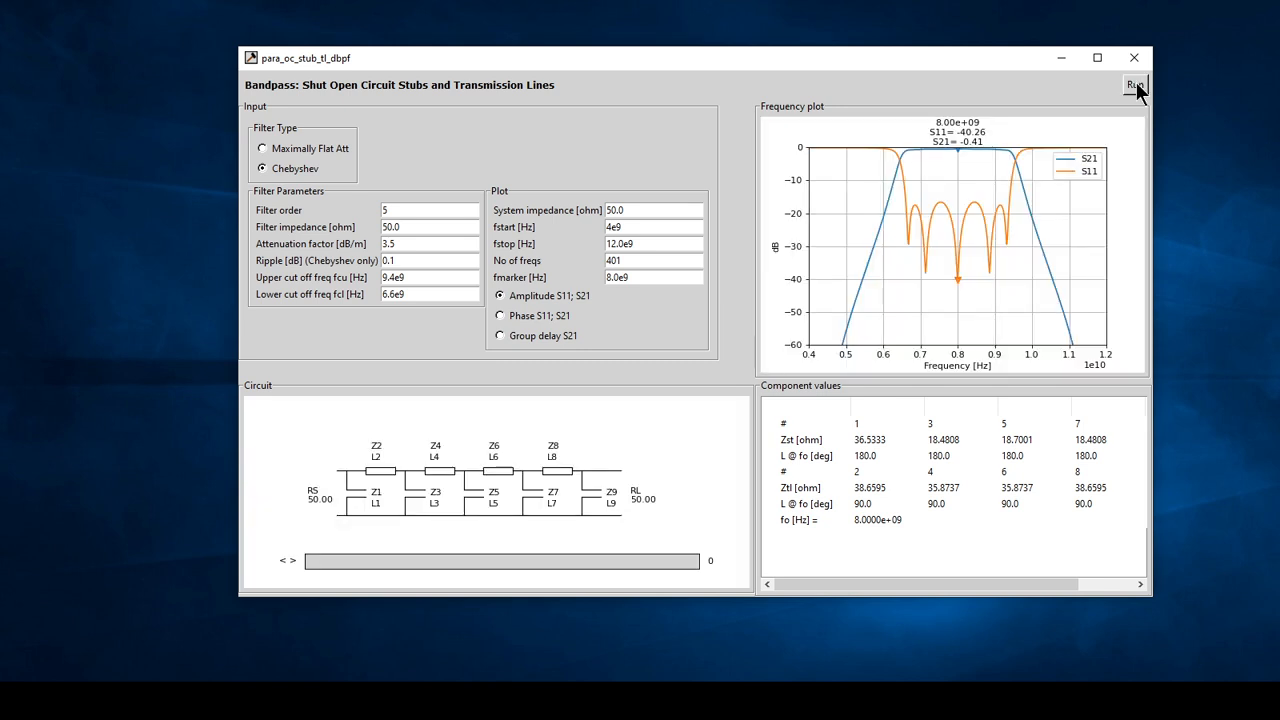
pyautogui.click(279, 150)
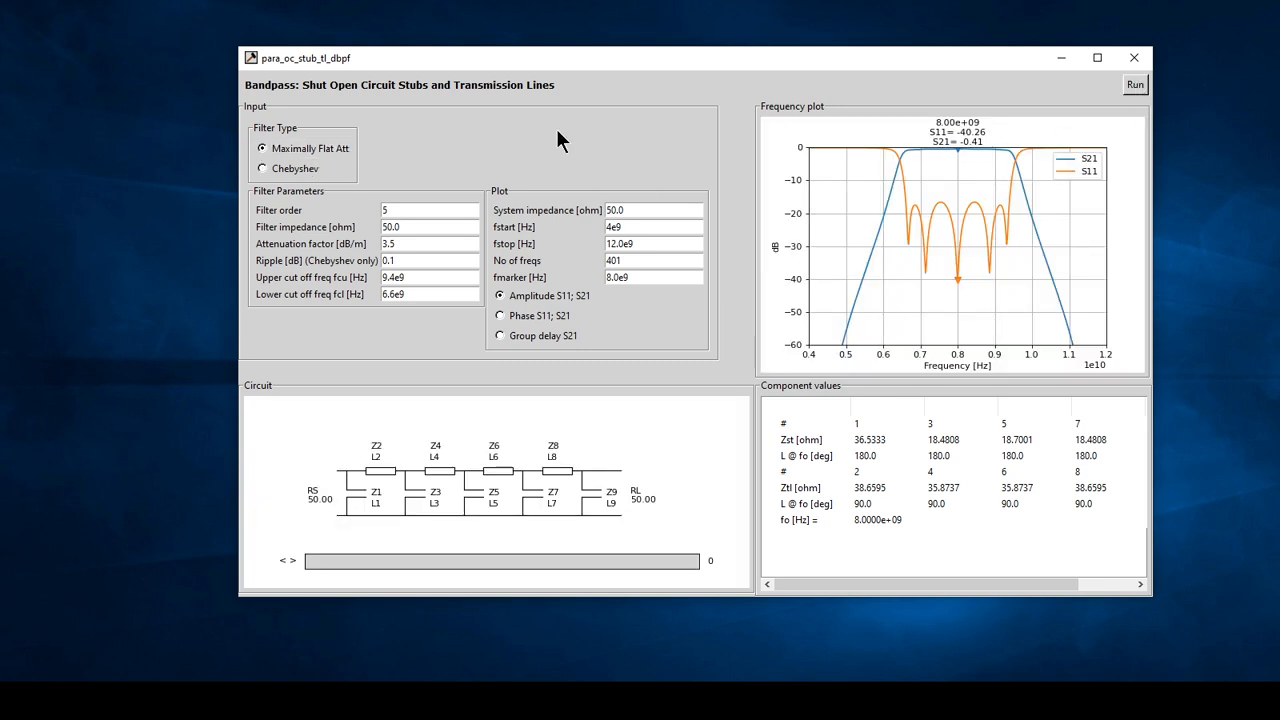
pyautogui.click(1128, 83)
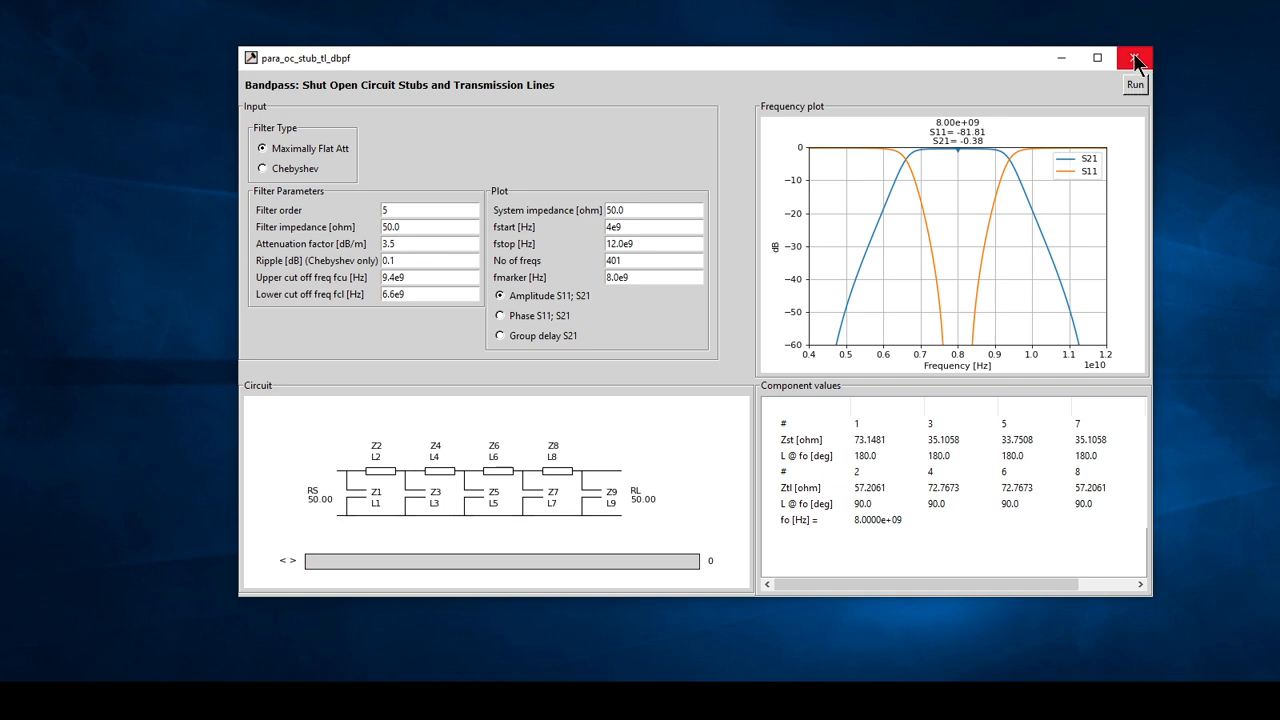
# - Replace the open-circuit-stub design with the bandpass Capacitively Coupled Shunt Short Circuit Stubs design and run it with its defaults
pyautogui.click(1135, 58)
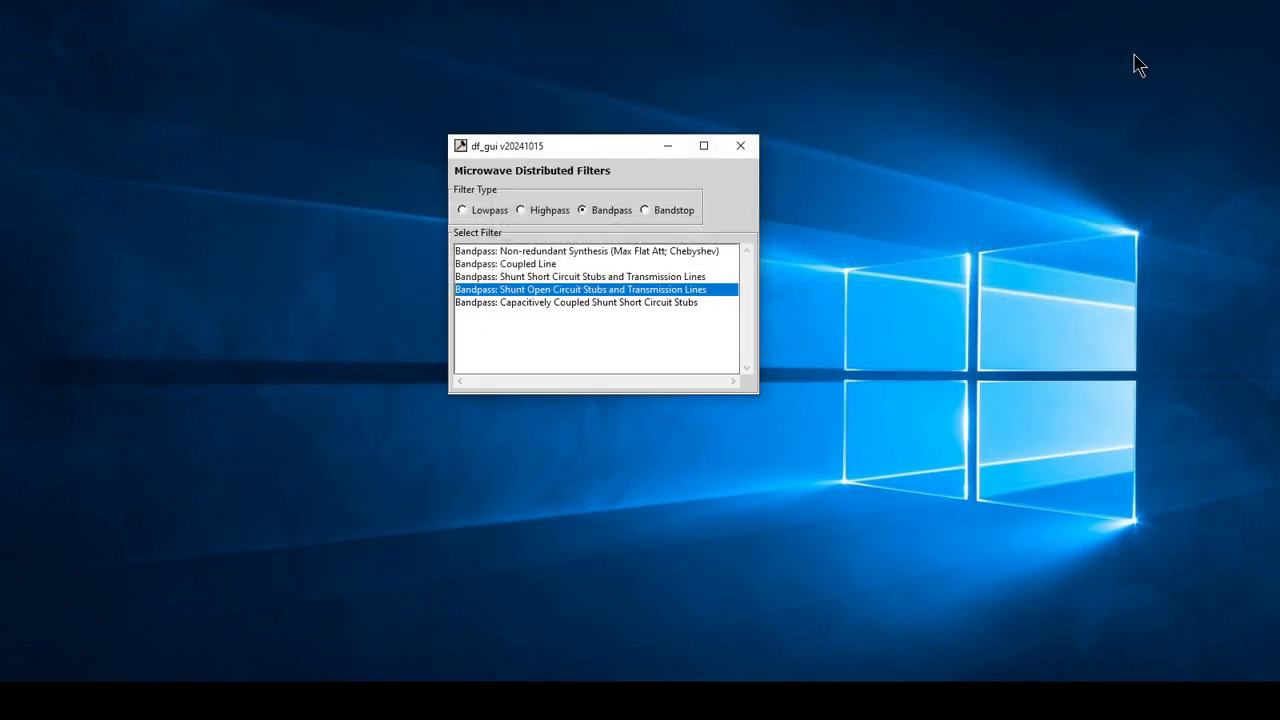
pyautogui.doubleClick(600, 302)
pyautogui.click(523, 62)
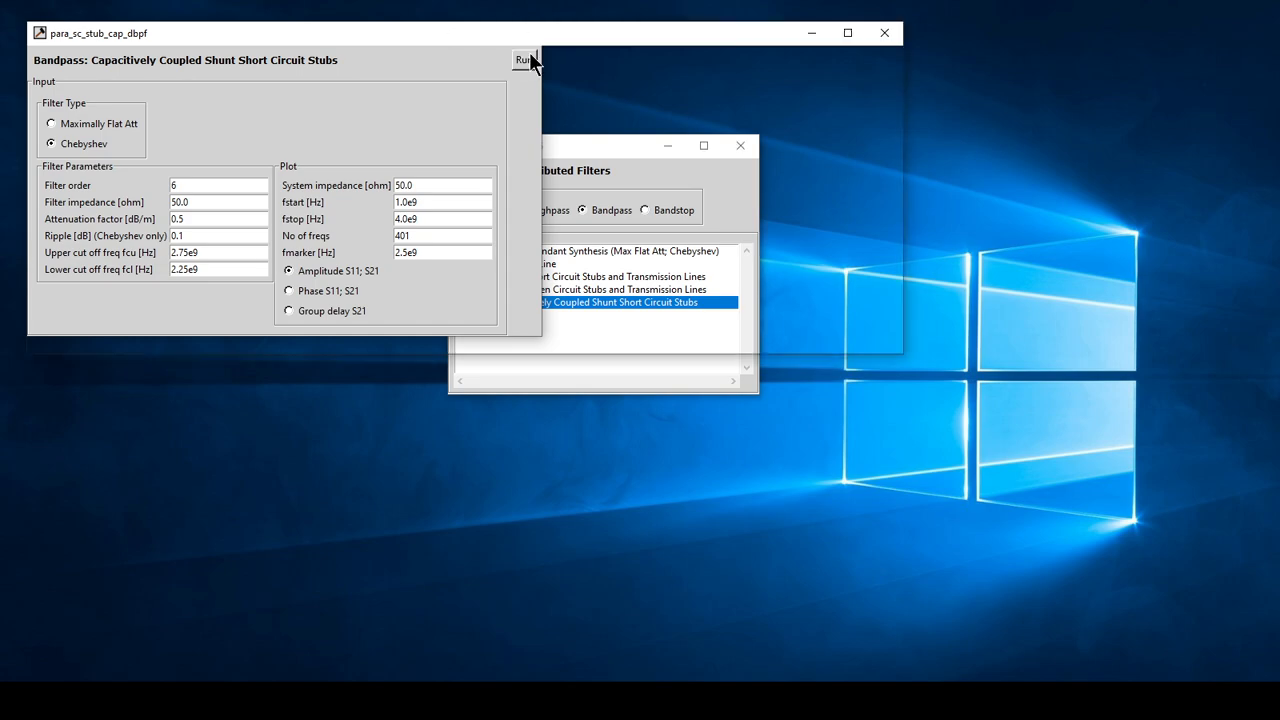
pyautogui.moveTo(475, 31); pyautogui.dragTo(718, 47)
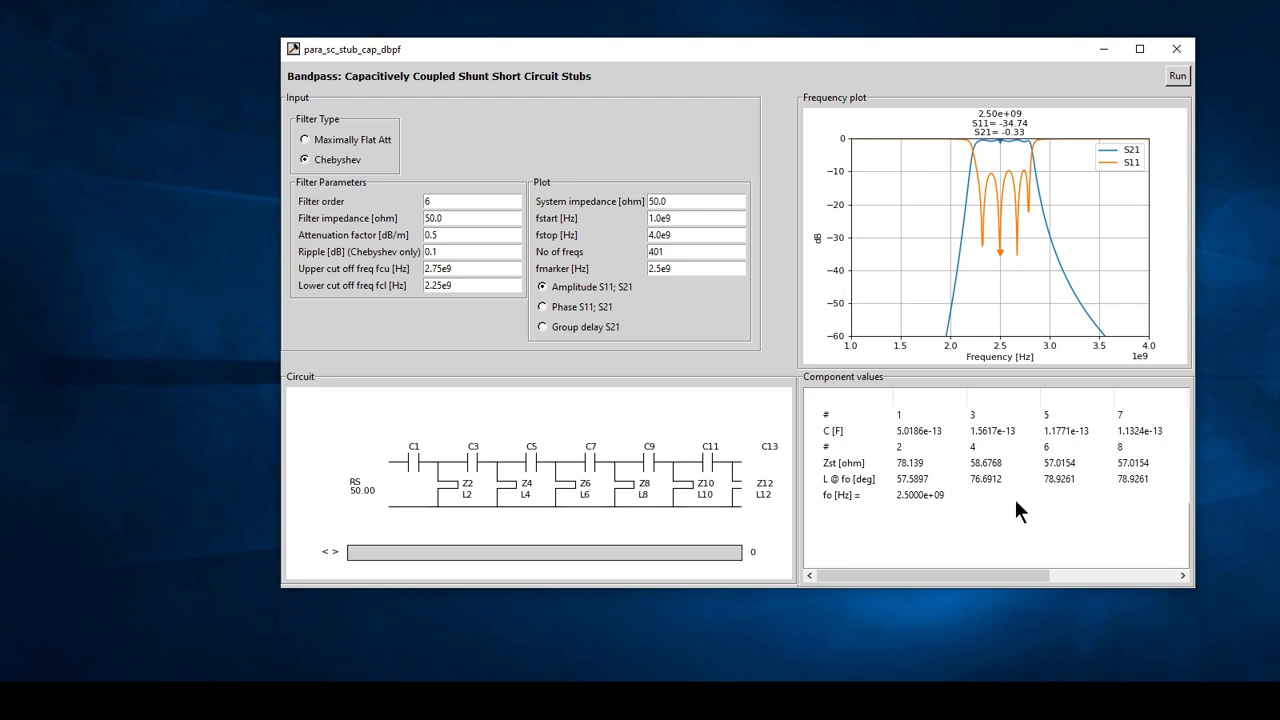
pyautogui.moveTo(730, 50); pyautogui.dragTo(617, 36)
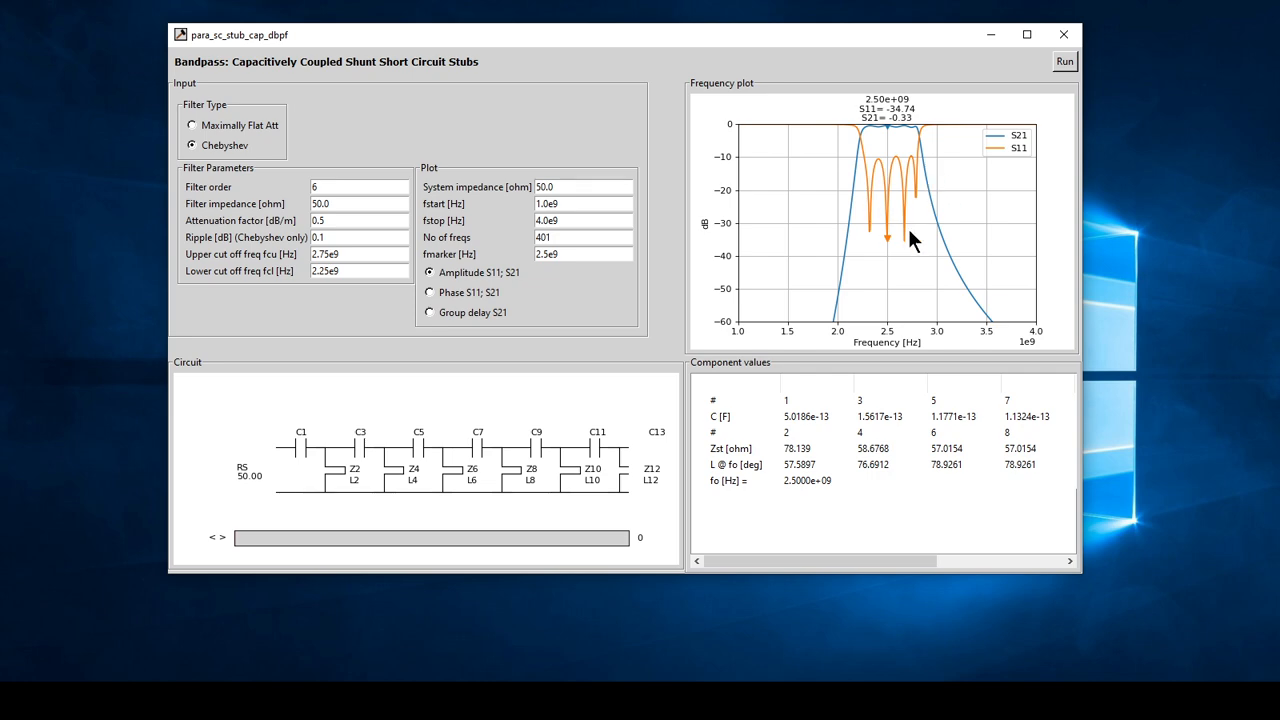
# - Run the capacitively coupled filter with order 7, and again with a ripple of 0.05 dB
pyautogui.click(337, 187)
pyautogui.press('BackSpace')
pyautogui.write('7')
pyautogui.click(1064, 61)
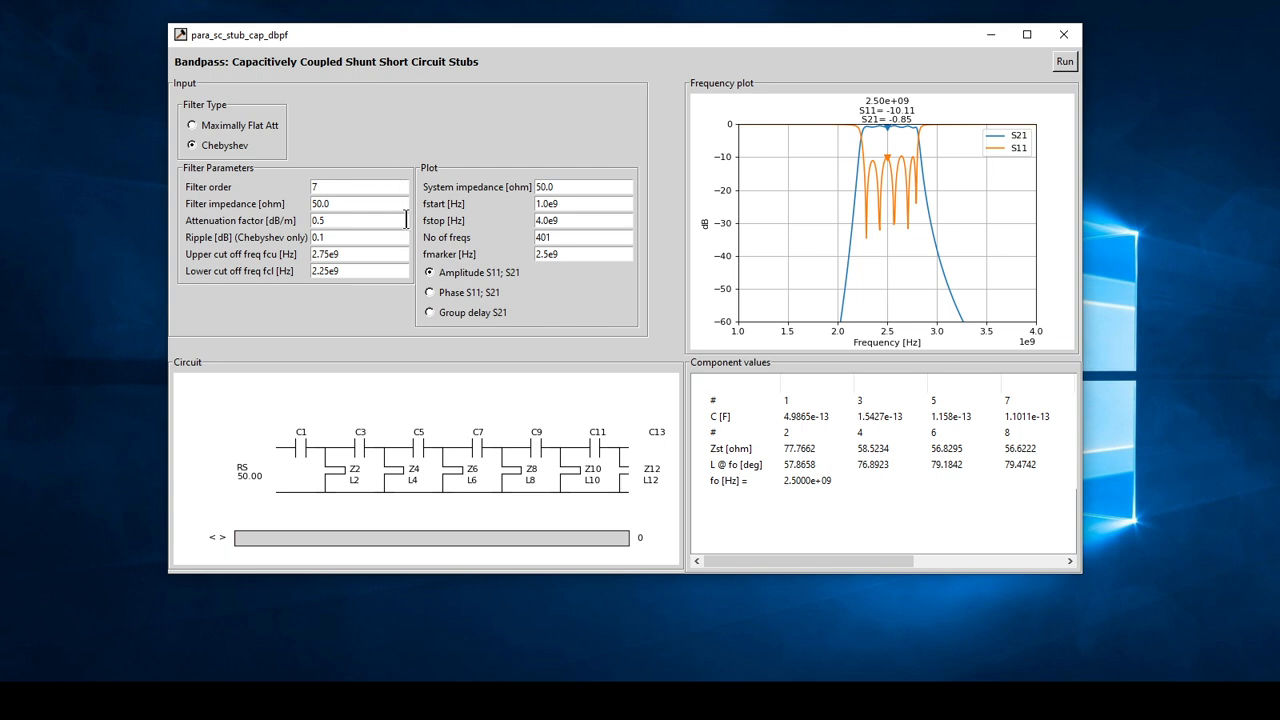
pyautogui.click(343, 236)
pyautogui.press('BackSpace')
pyautogui.press('BackSpace')
pyautogui.write('.05')
pyautogui.click(1064, 62)
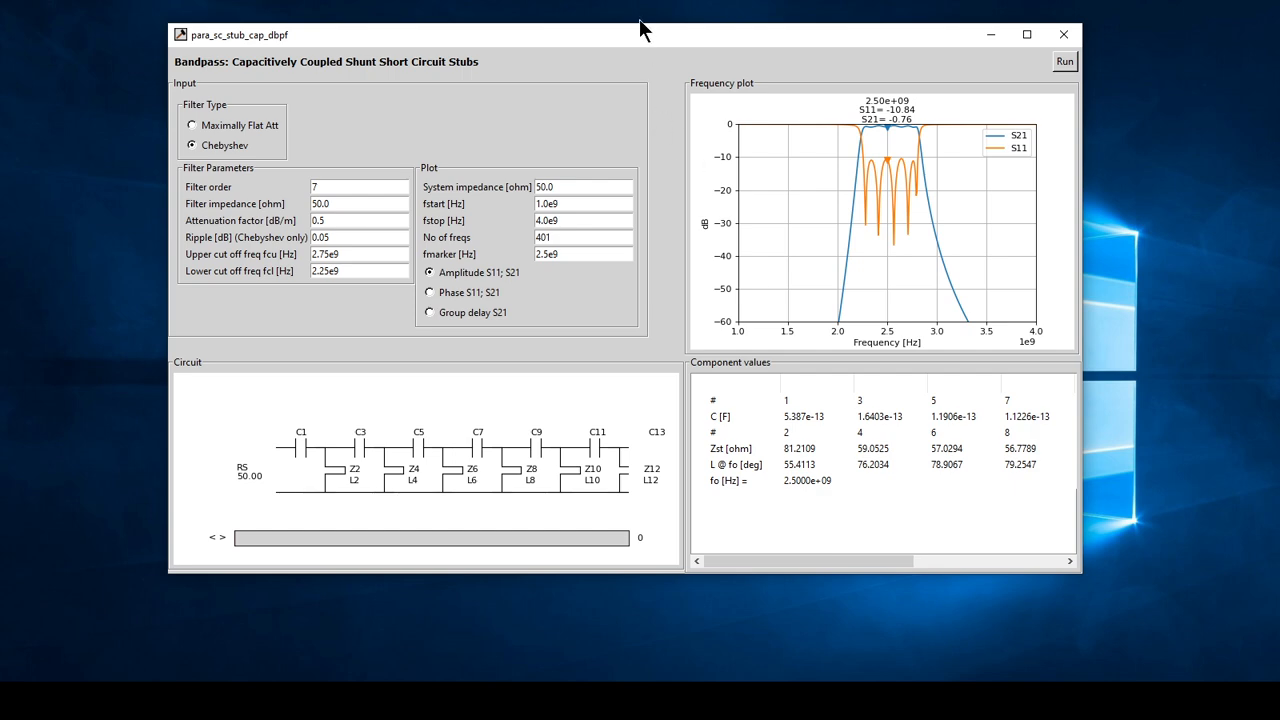
# - Replace the capacitively coupled design with the bandstop Non-redundant Synthesis design, running it with its defaults and again as Chebyshev
pyautogui.moveTo(646, 32); pyautogui.dragTo(692, 62)
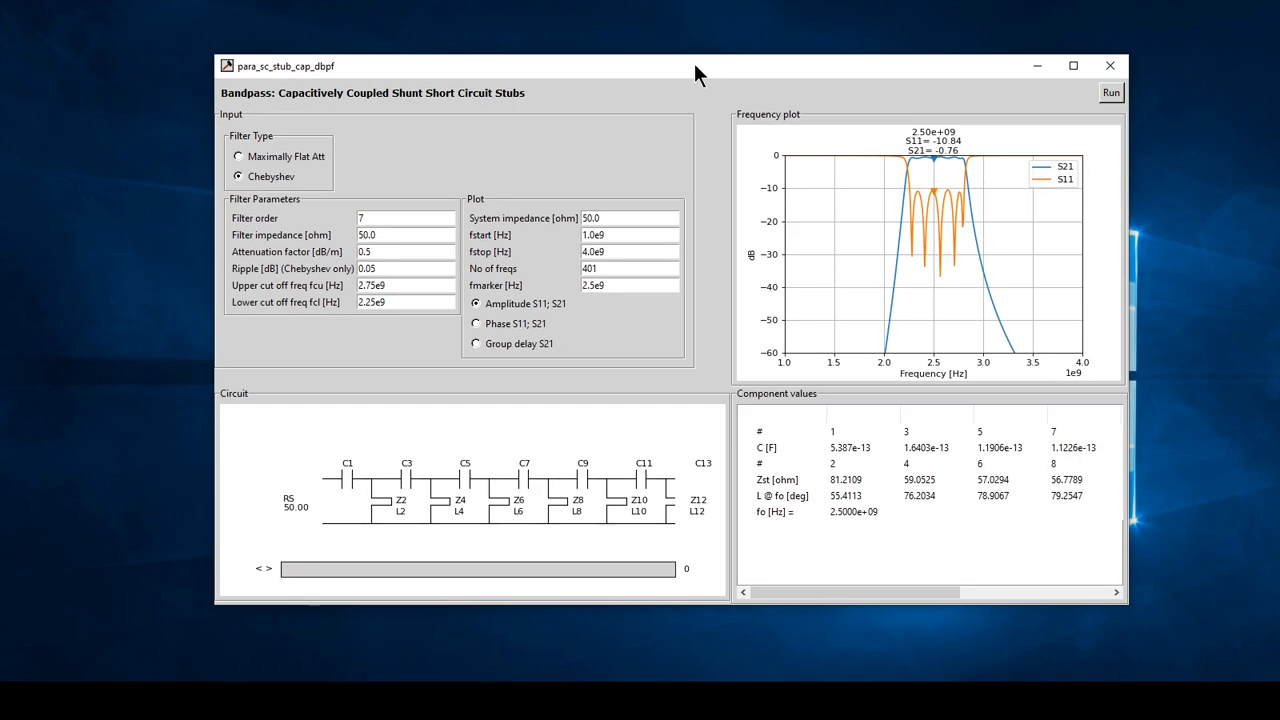
pyautogui.click(1109, 64)
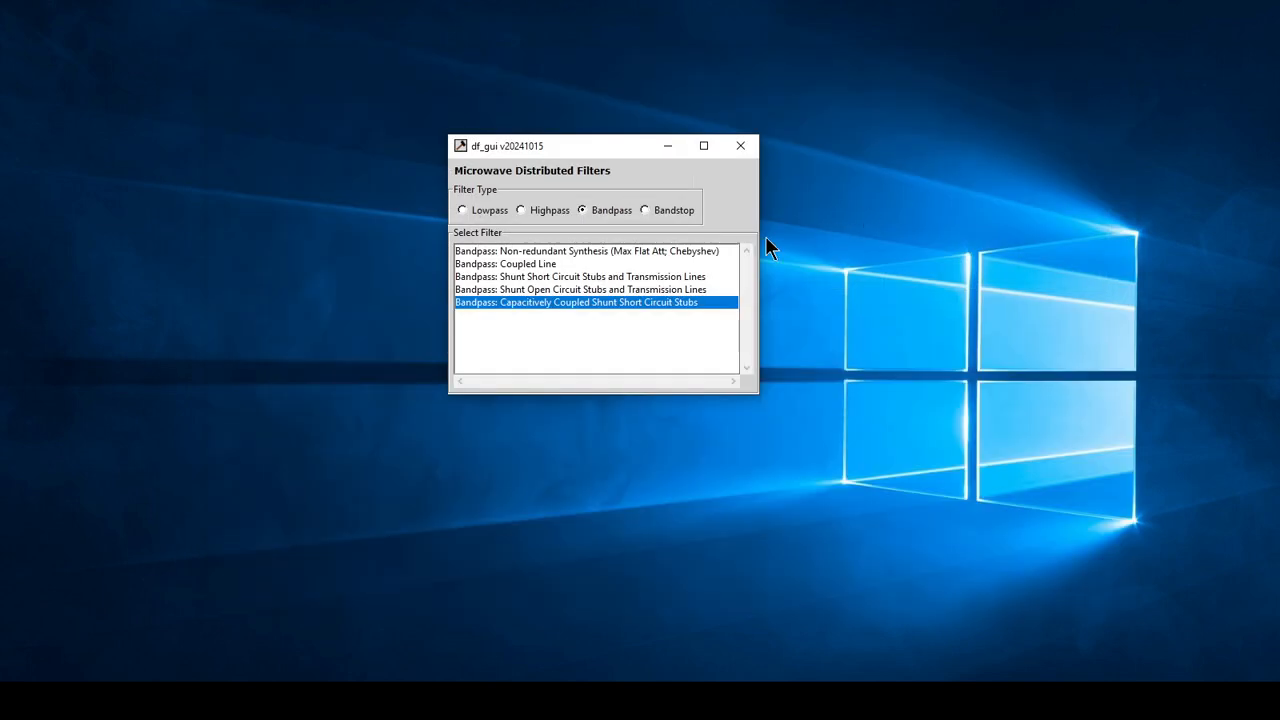
pyautogui.click(664, 210)
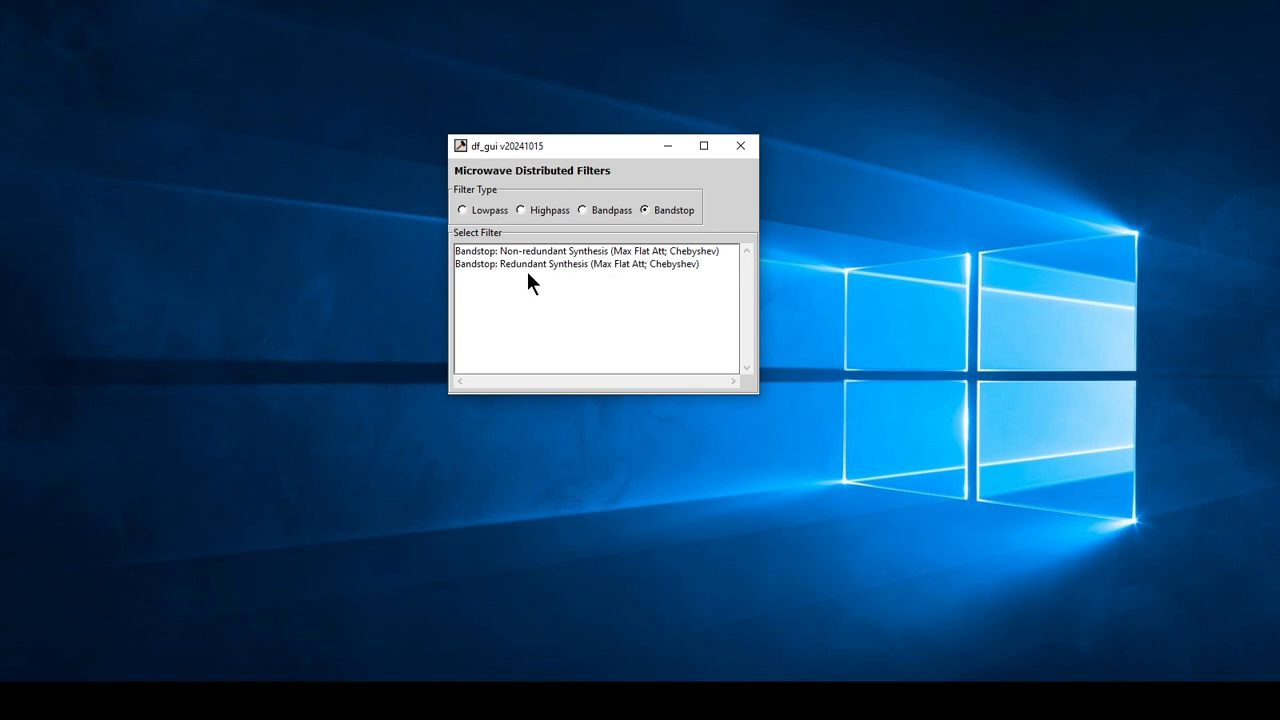
pyautogui.doubleClick(605, 249)
pyautogui.click(648, 185)
pyautogui.moveTo(621, 163); pyautogui.dragTo(715, 58)
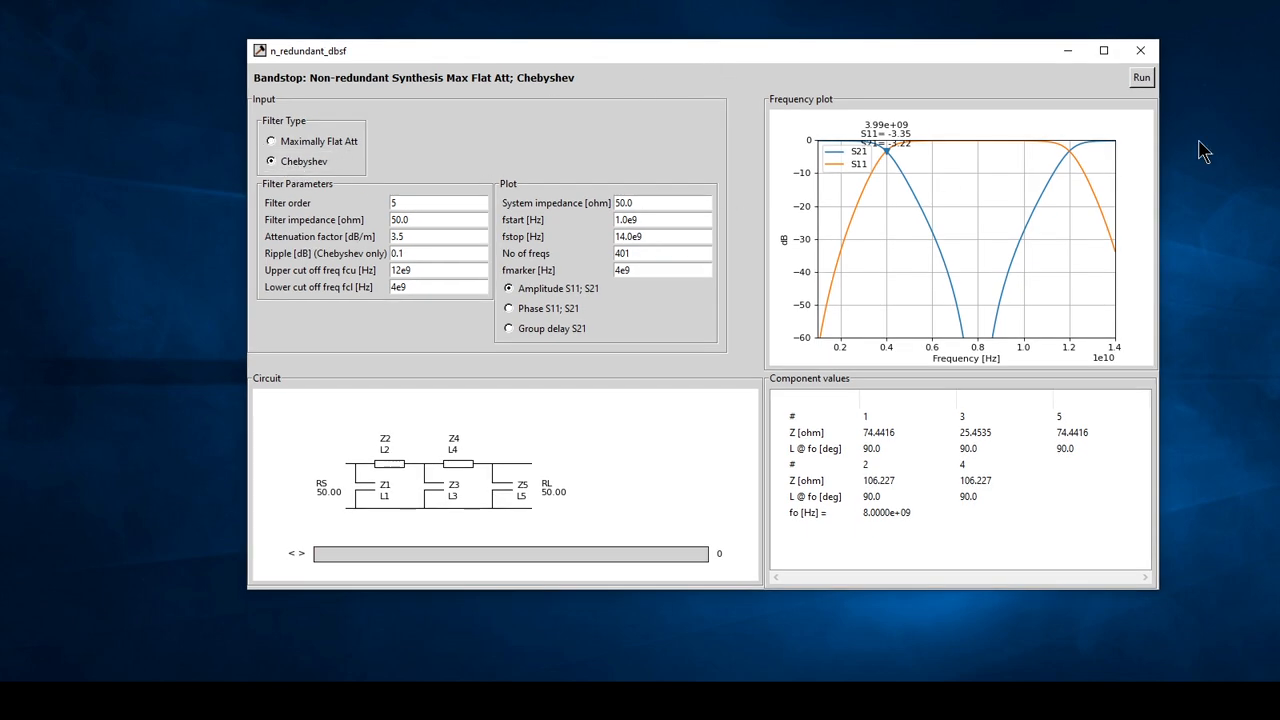
pyautogui.click(1141, 77)
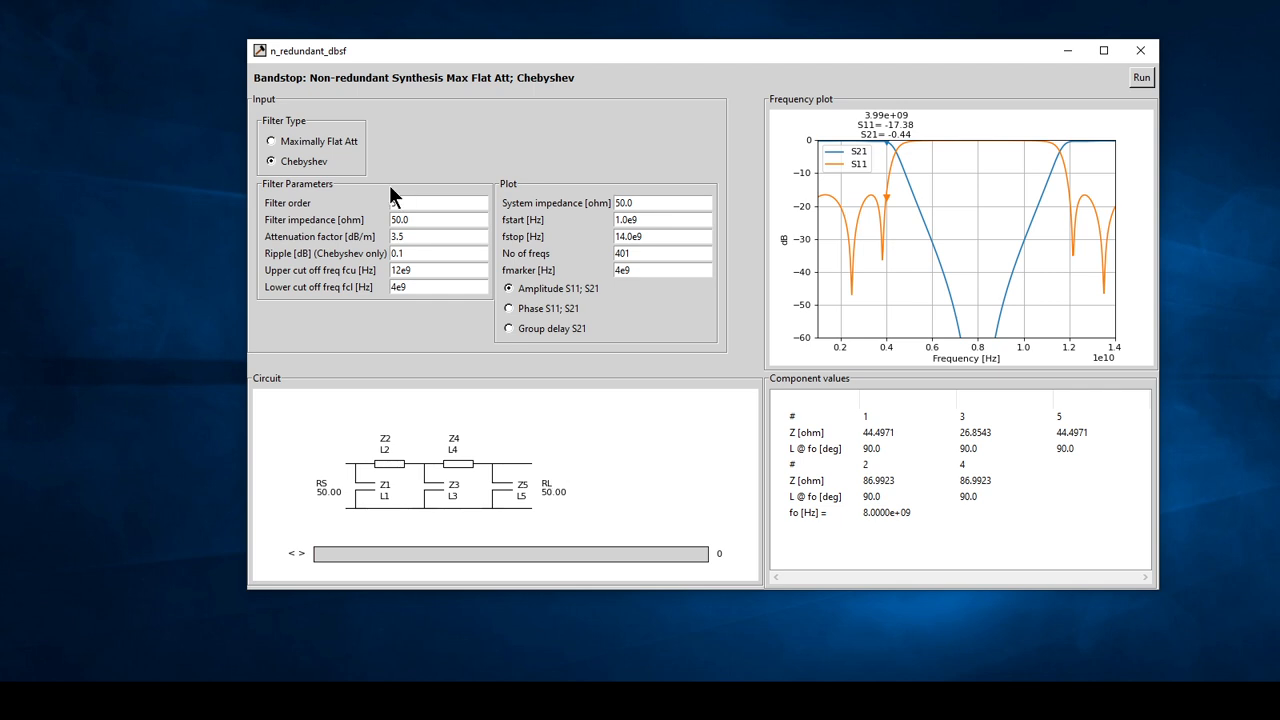
# - Try to run the non-redundant bandstop filter with order 13
pyautogui.press('BackSpace')
pyautogui.write('13')
pyautogui.click(1141, 78)
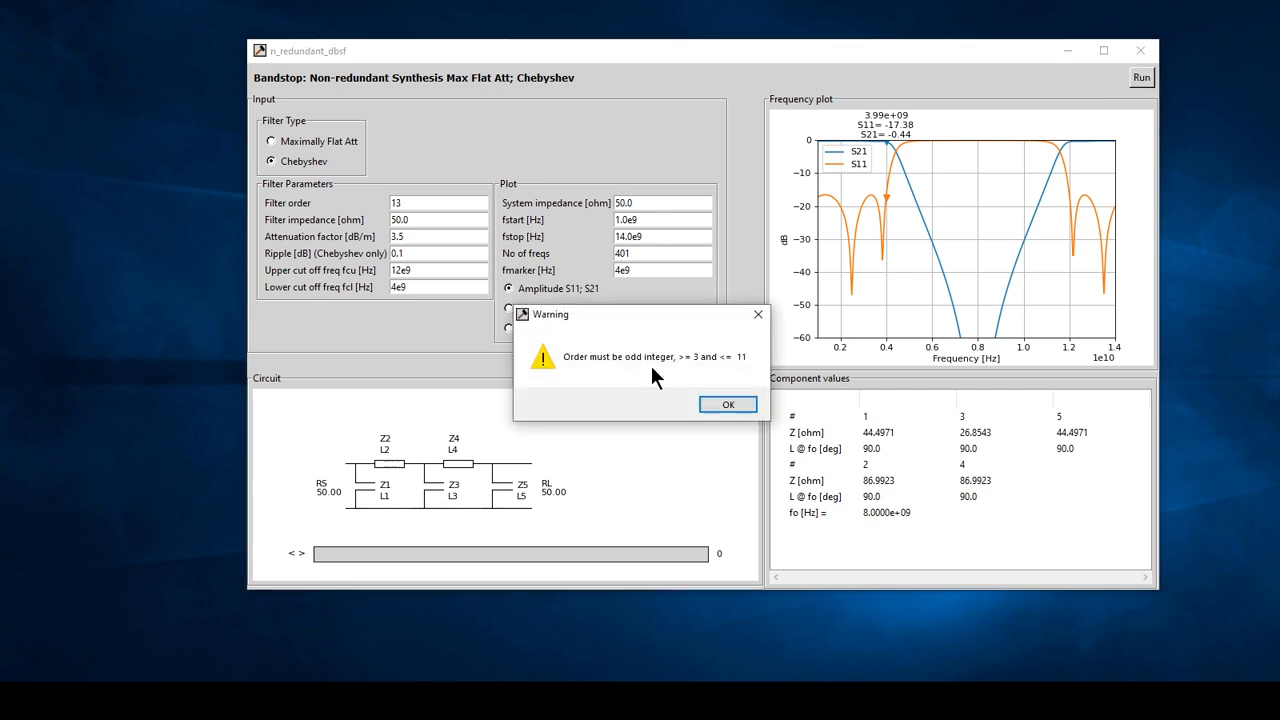
pyautogui.click(727, 405)
pyautogui.click(722, 405)
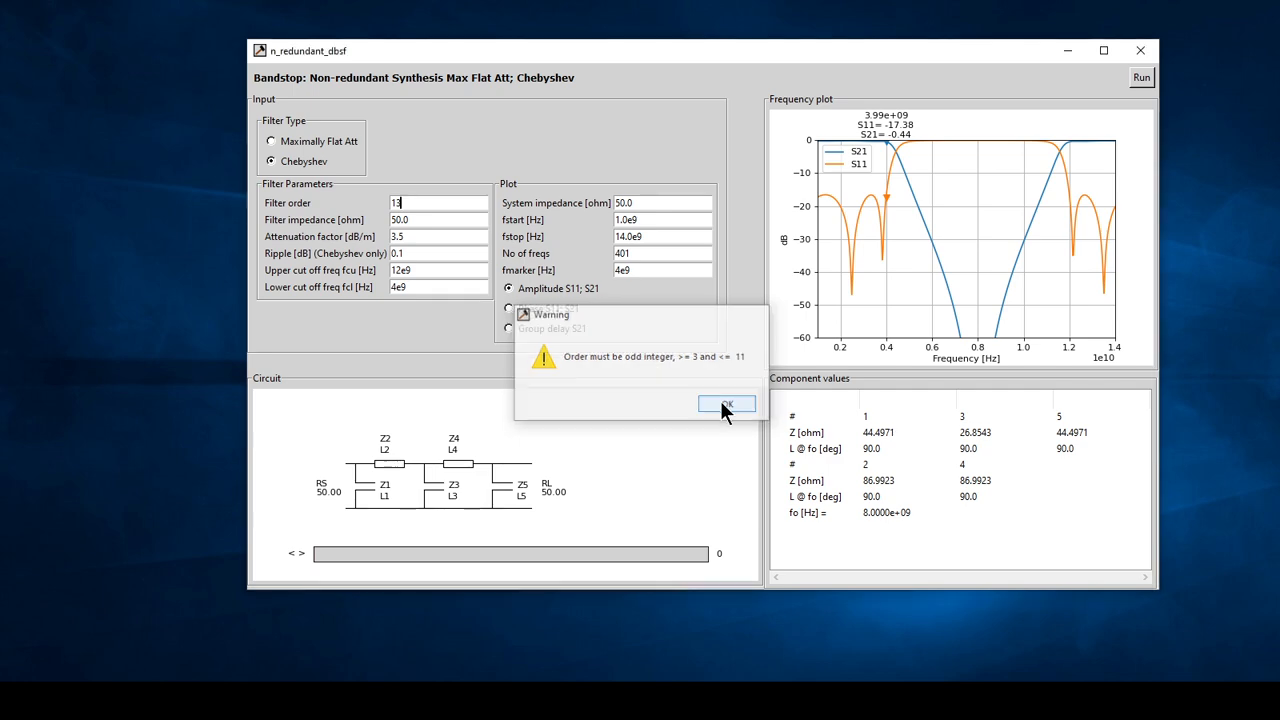
# - Run the non-redundant bandstop filter with order 11, and again with order 5, and uncover the filter selection window
pyautogui.press('BackSpace')
pyautogui.write('1')
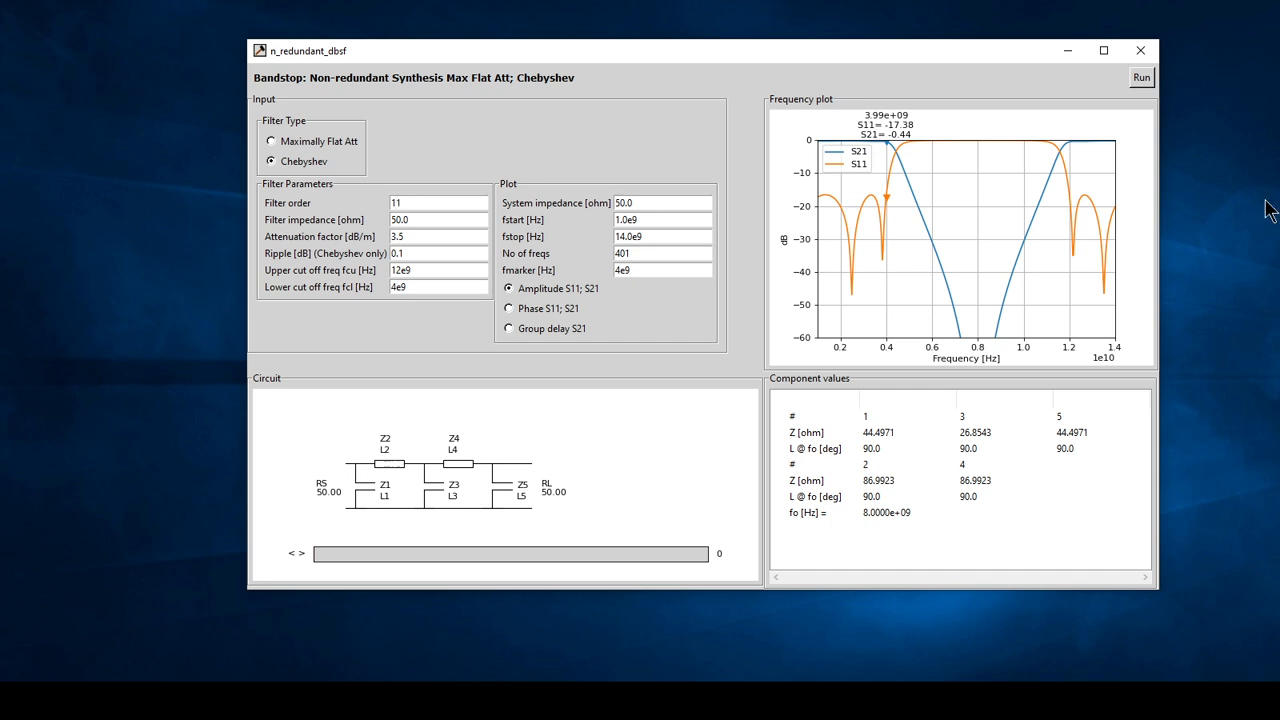
pyautogui.click(1141, 78)
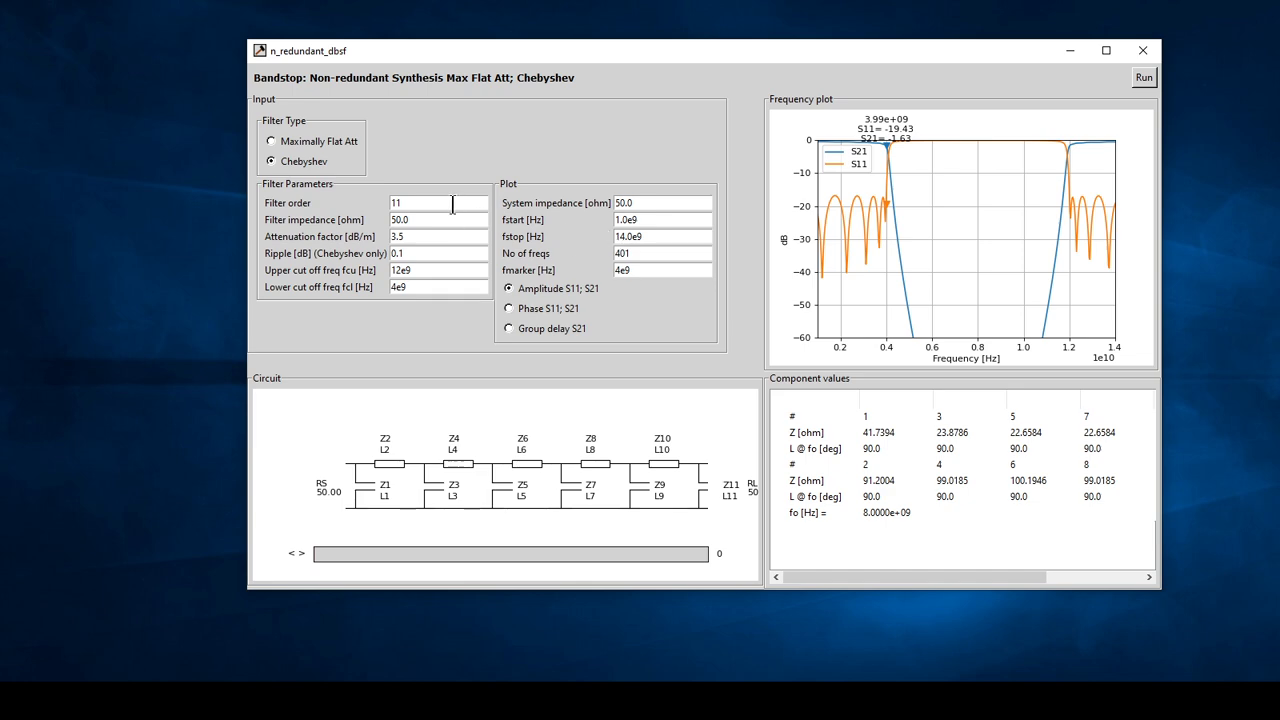
pyautogui.press('BackSpace')
pyautogui.press('BackSpace')
pyautogui.write('5')
pyautogui.click(1142, 78)
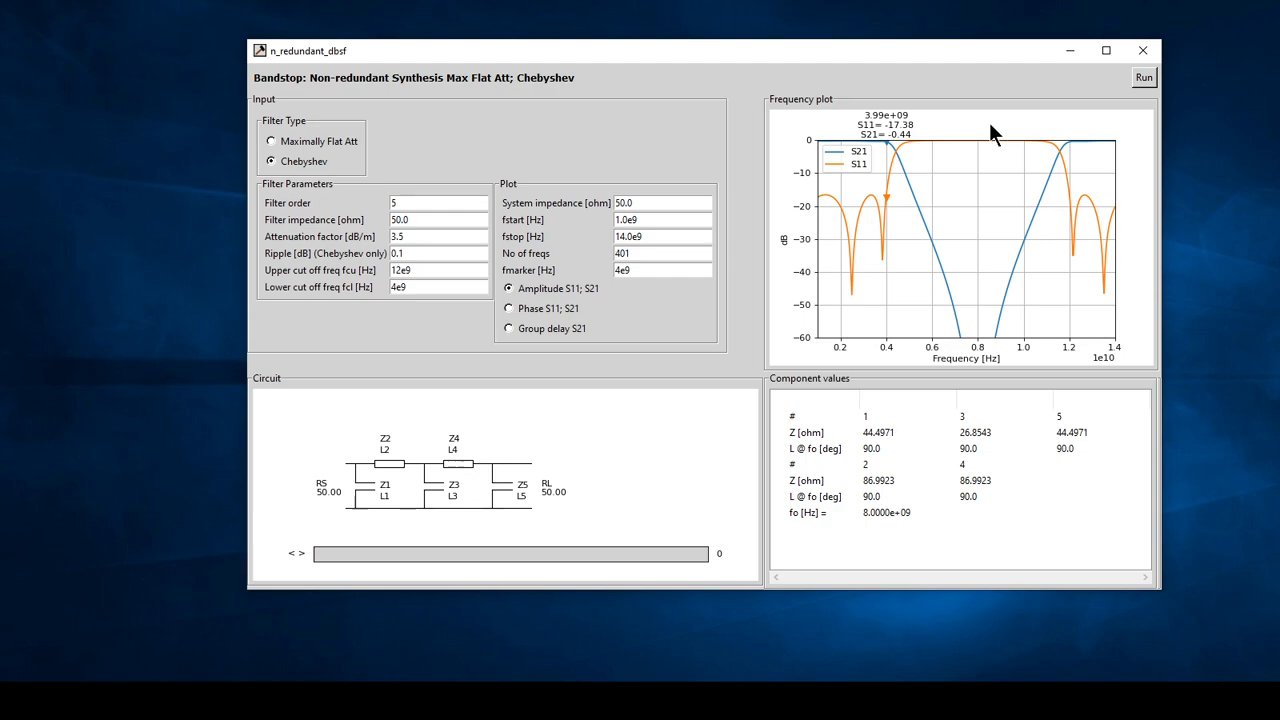
pyautogui.moveTo(881, 49); pyautogui.dragTo(889, 327)
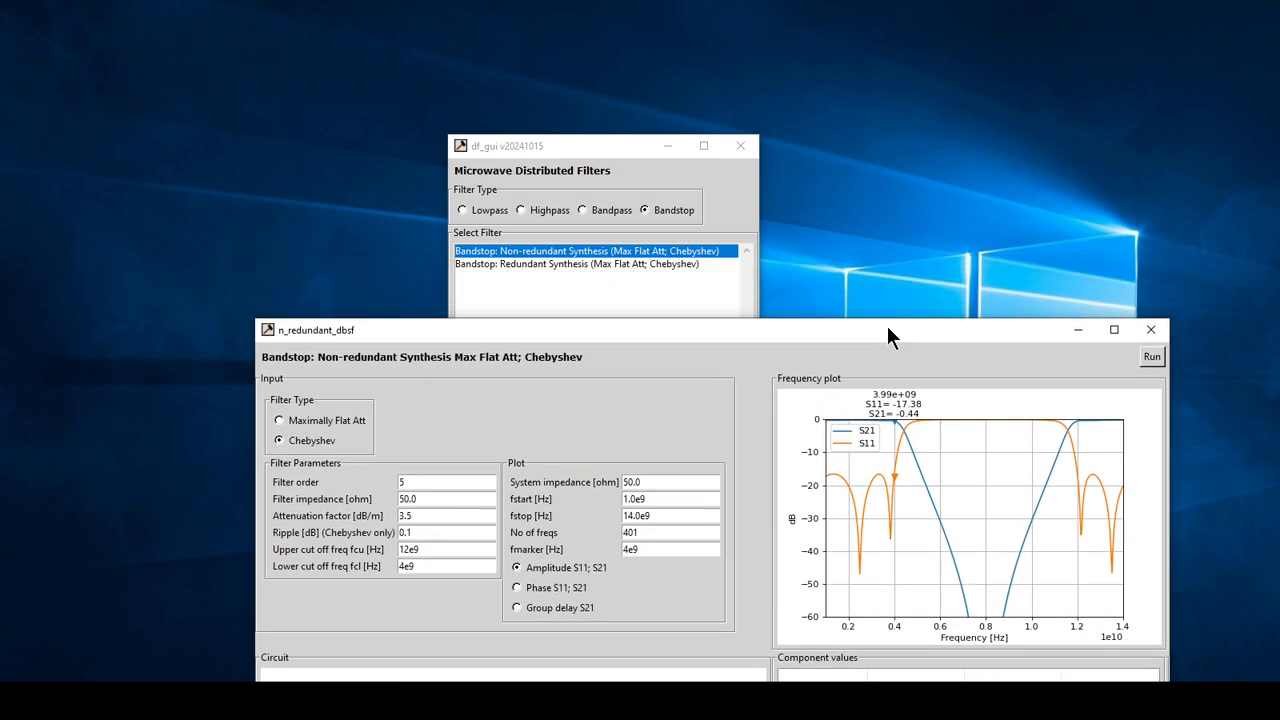
# - Open the bandstop Redundant Synthesis design, run it with its defaults and place it beside the non-redundant filter window
pyautogui.doubleClick(621, 261)
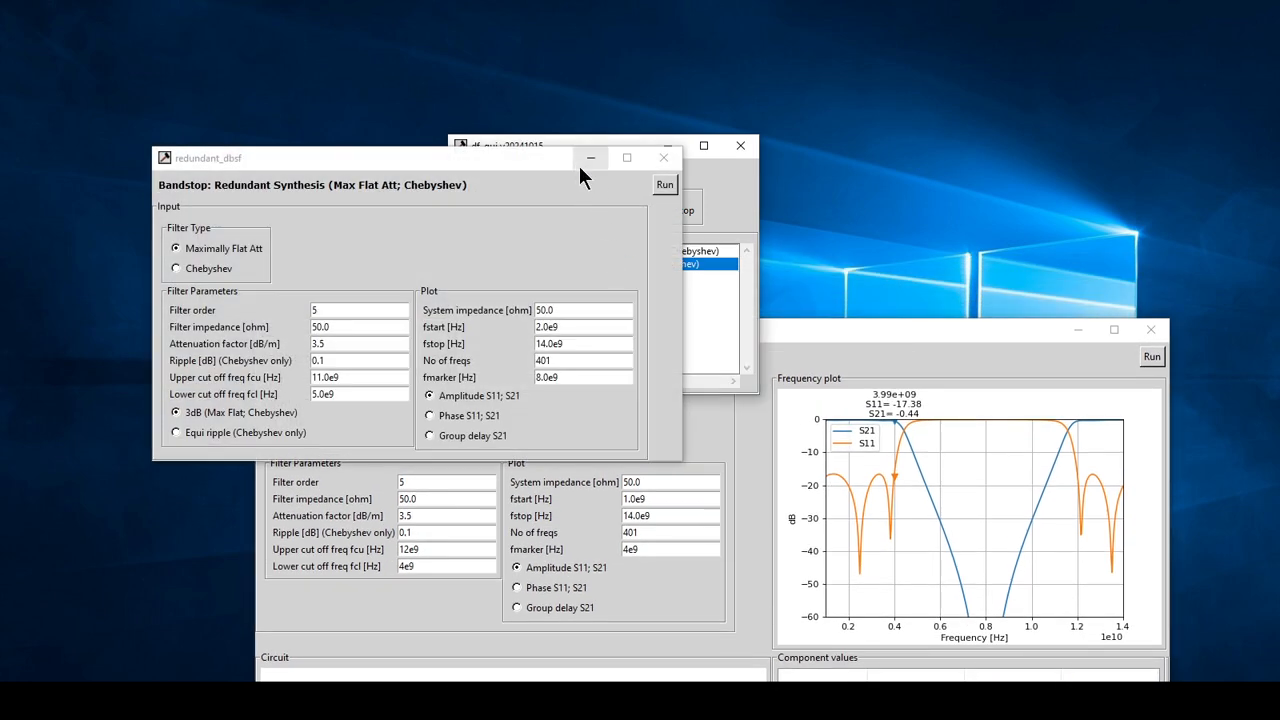
pyautogui.click(661, 182)
pyautogui.moveTo(669, 158); pyautogui.dragTo(535, 20)
pyautogui.moveTo(986, 326); pyautogui.dragTo(1123, 92)
pyautogui.moveTo(783, 92); pyautogui.dragTo(931, 26)
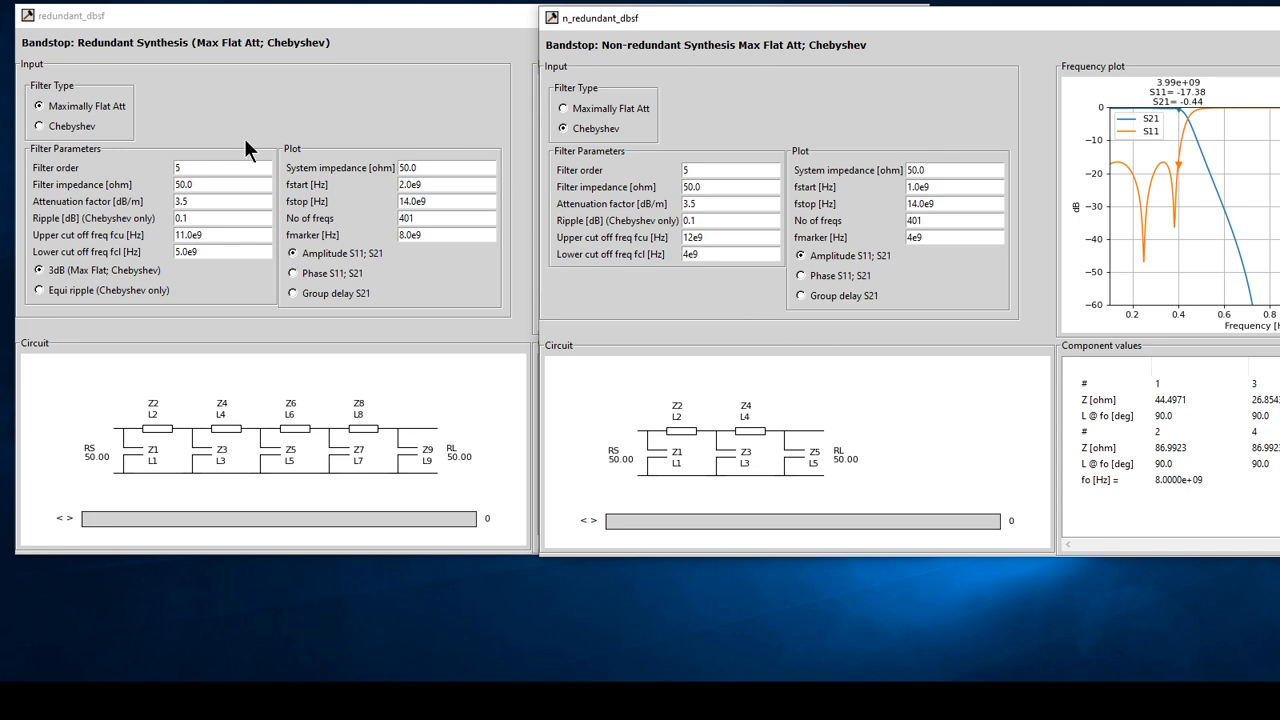
# - Switch the redundant bandstop filter to Chebyshev with the Equi ripple cut-off option
pyautogui.click(40, 127)
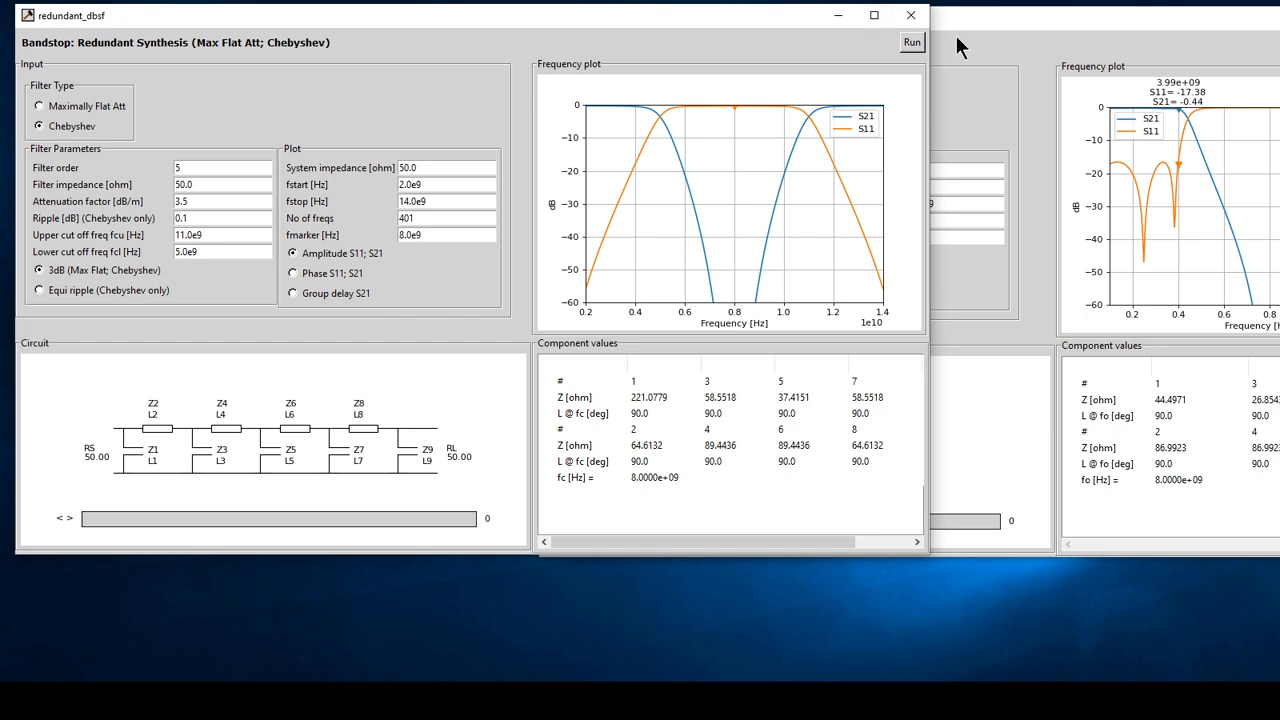
pyautogui.click(38, 289)
pyautogui.click(960, 24)
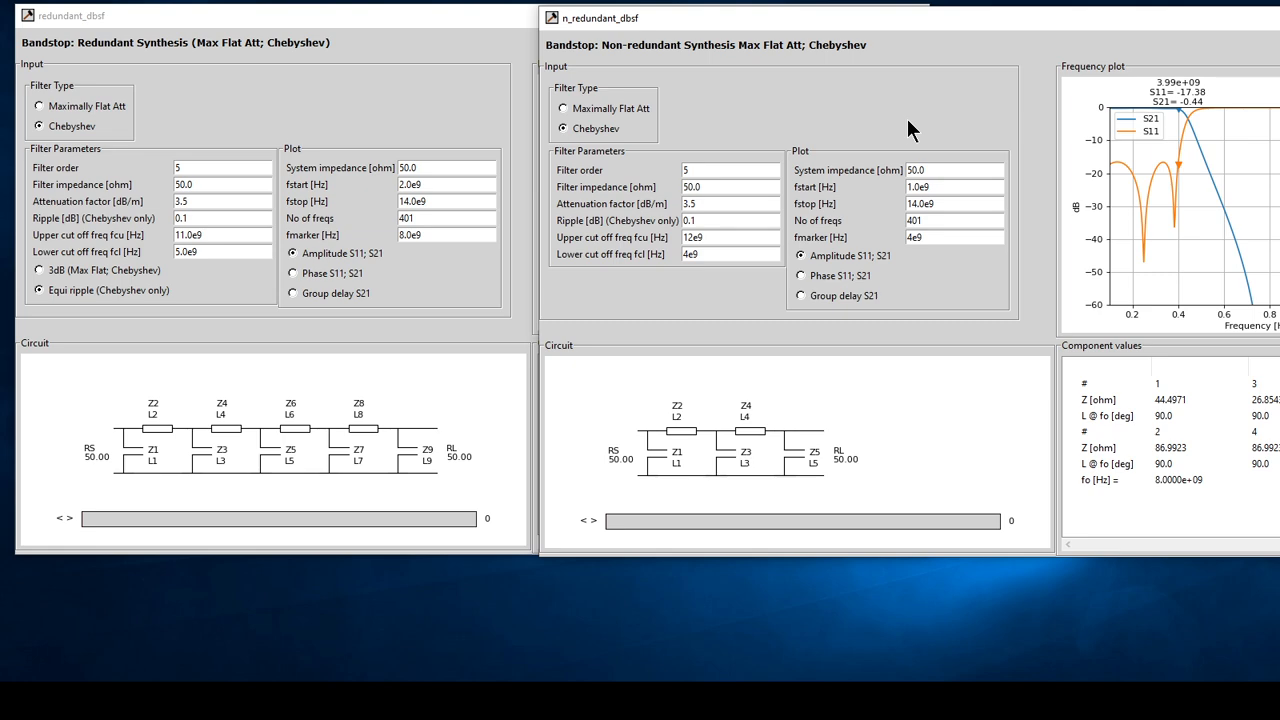
# - Set the redundant filter's upper cut-off to 12.0e9 Hz and its lower cut-off to 540e9 Hz
pyautogui.click(184, 235)
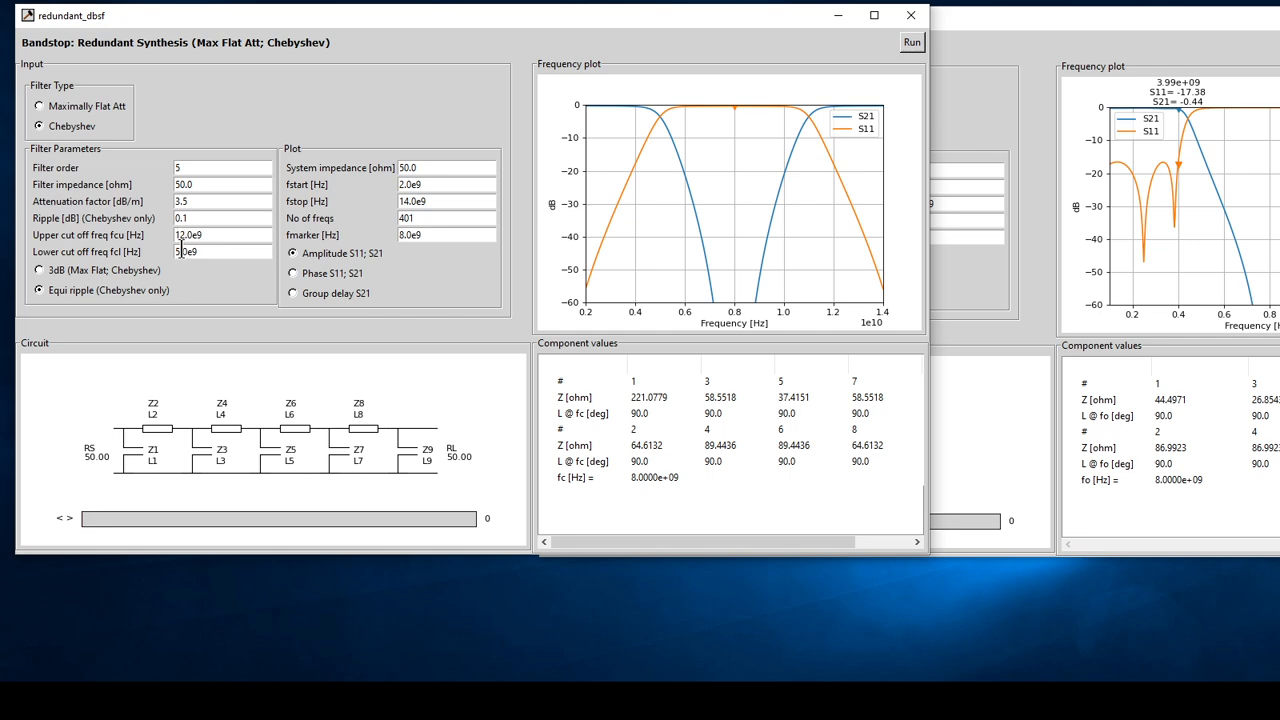
pyautogui.moveTo(181, 251); pyautogui.dragTo(184, 249)
pyautogui.write('4')
pyautogui.click(960, 32)
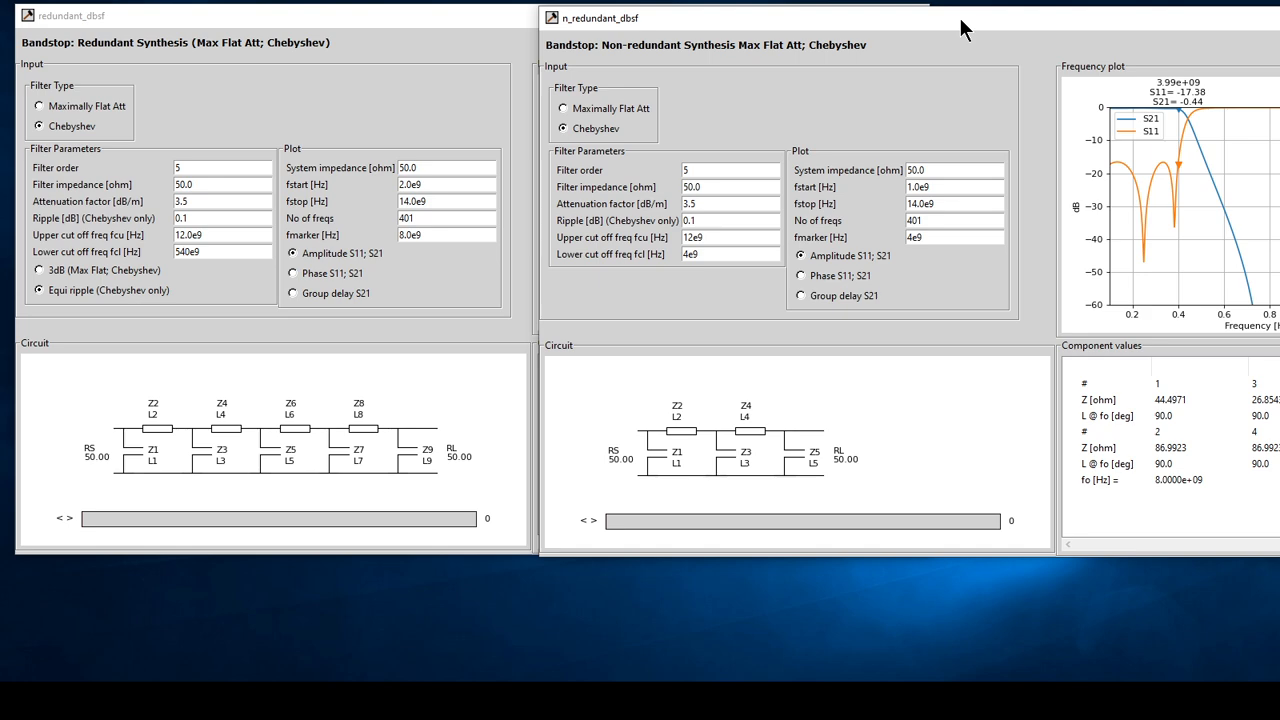
# - Set the redundant filter's plot start frequency to 1.0e9 Hz and try to run the filter
pyautogui.click(401, 184)
pyautogui.press('Delete')
pyautogui.press('Delete')
pyautogui.write('1')
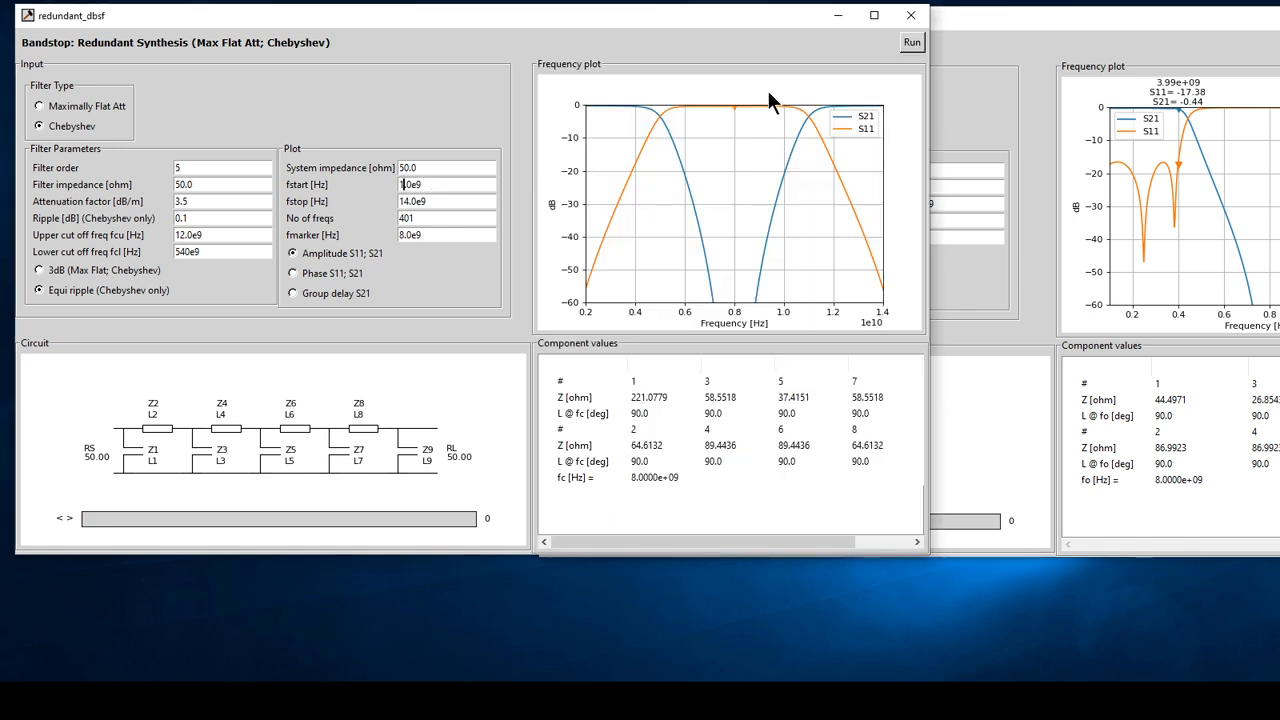
pyautogui.click(911, 44)
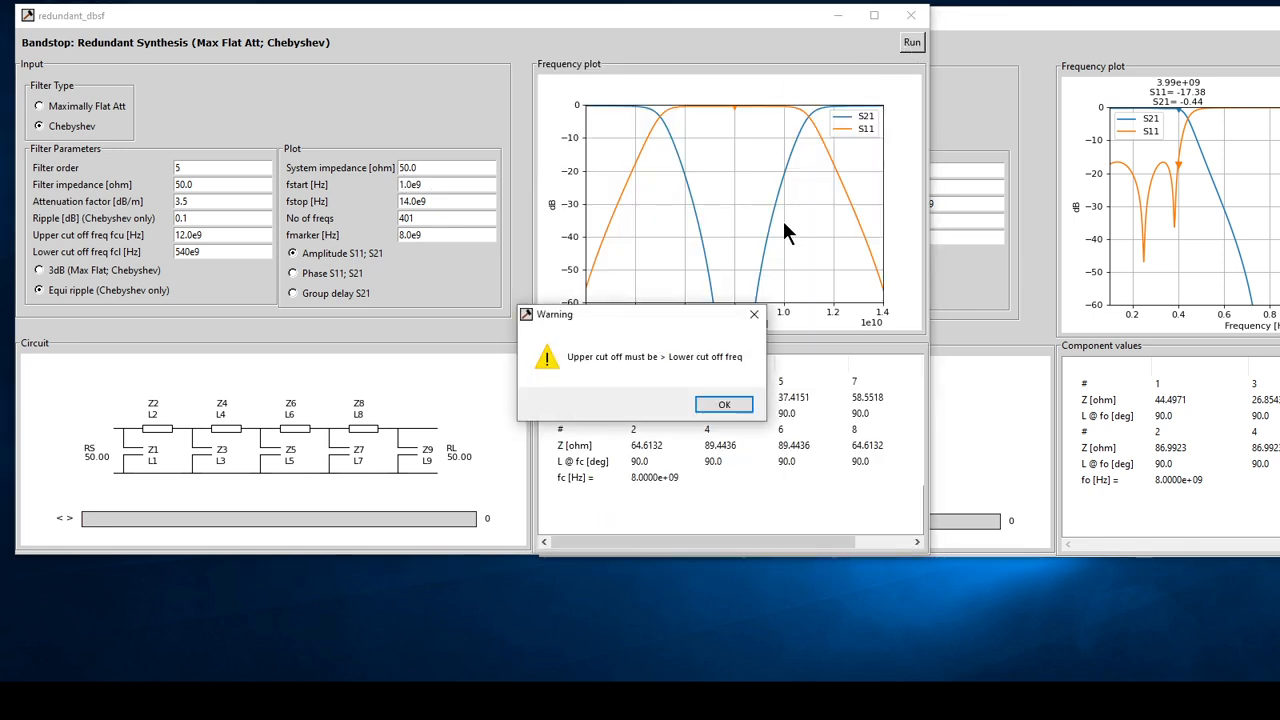
pyautogui.click(718, 405)
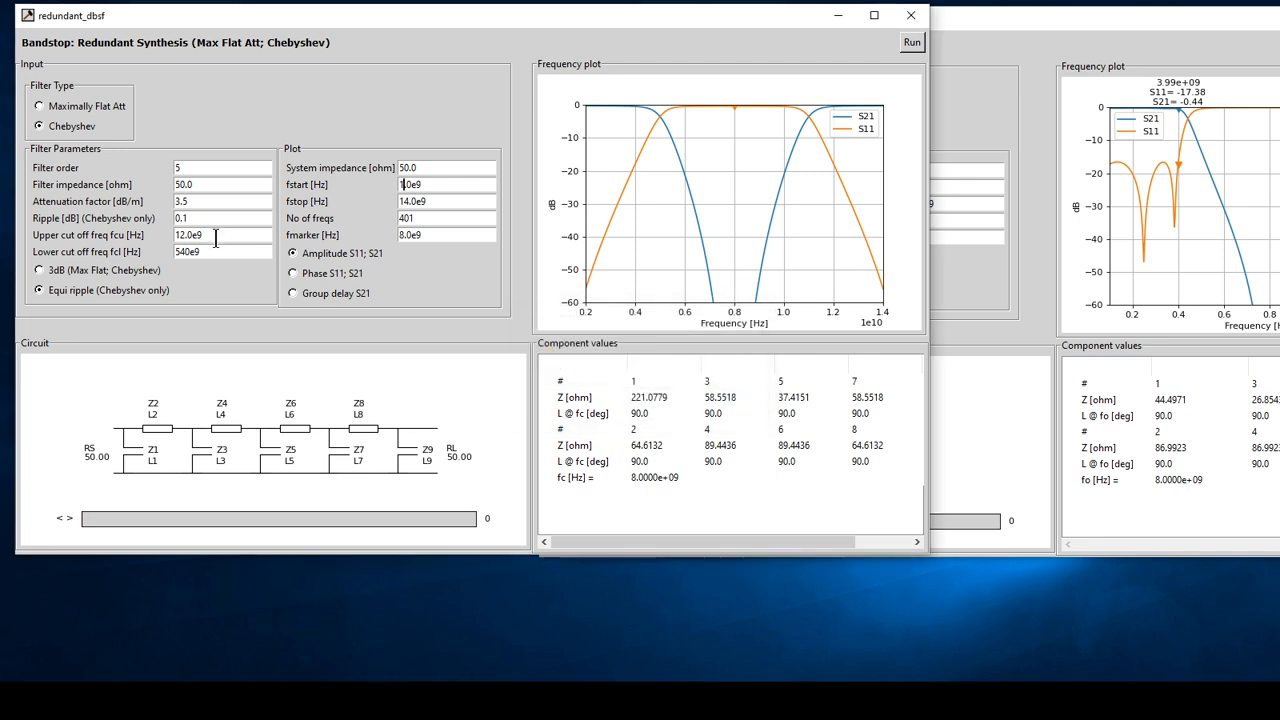
# - Correct the redundant filter's lower cut-off to 4.0e9 Hz and run the filter
pyautogui.click(182, 252)
pyautogui.write('4')
pyautogui.press('BackSpace')
pyautogui.press('BackSpace')
pyautogui.press('BackSpace')
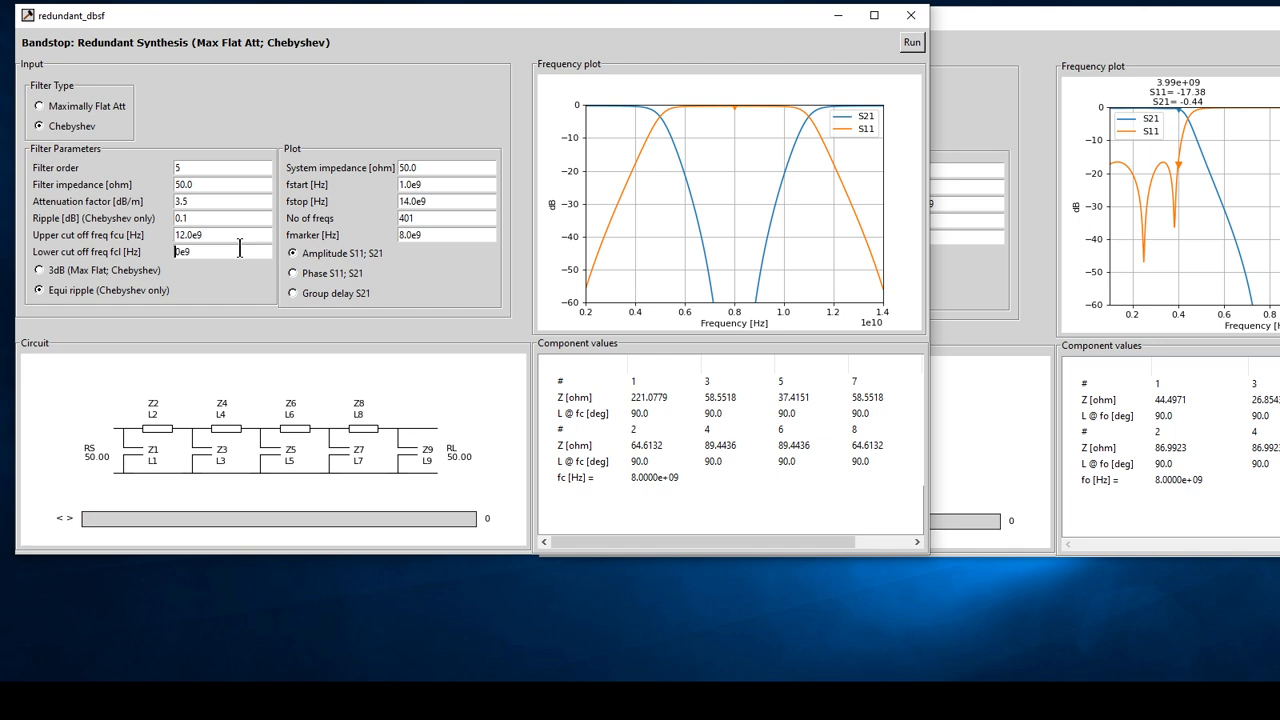
pyautogui.write('4.')
pyautogui.click(912, 42)
# - Compare the frequency plots of the redundant and non-redundant order 5 bandstop filters side by side
pyautogui.click(955, 22)
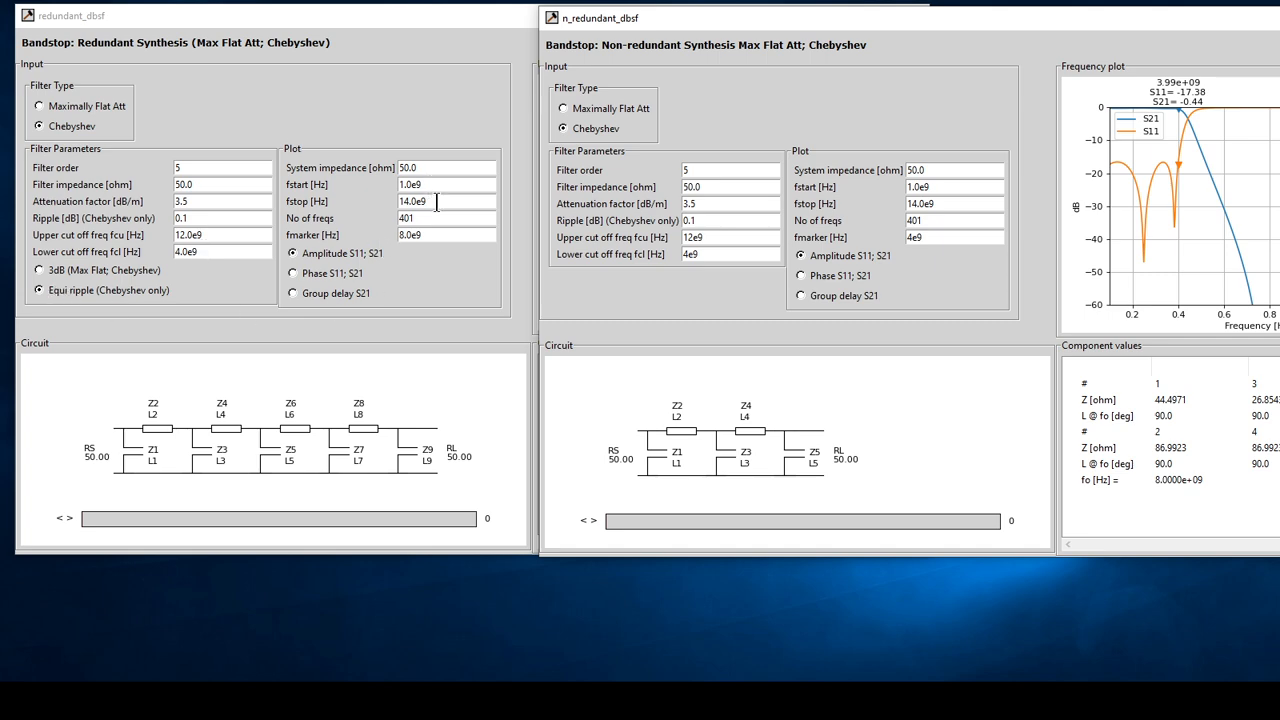
pyautogui.click(425, 22)
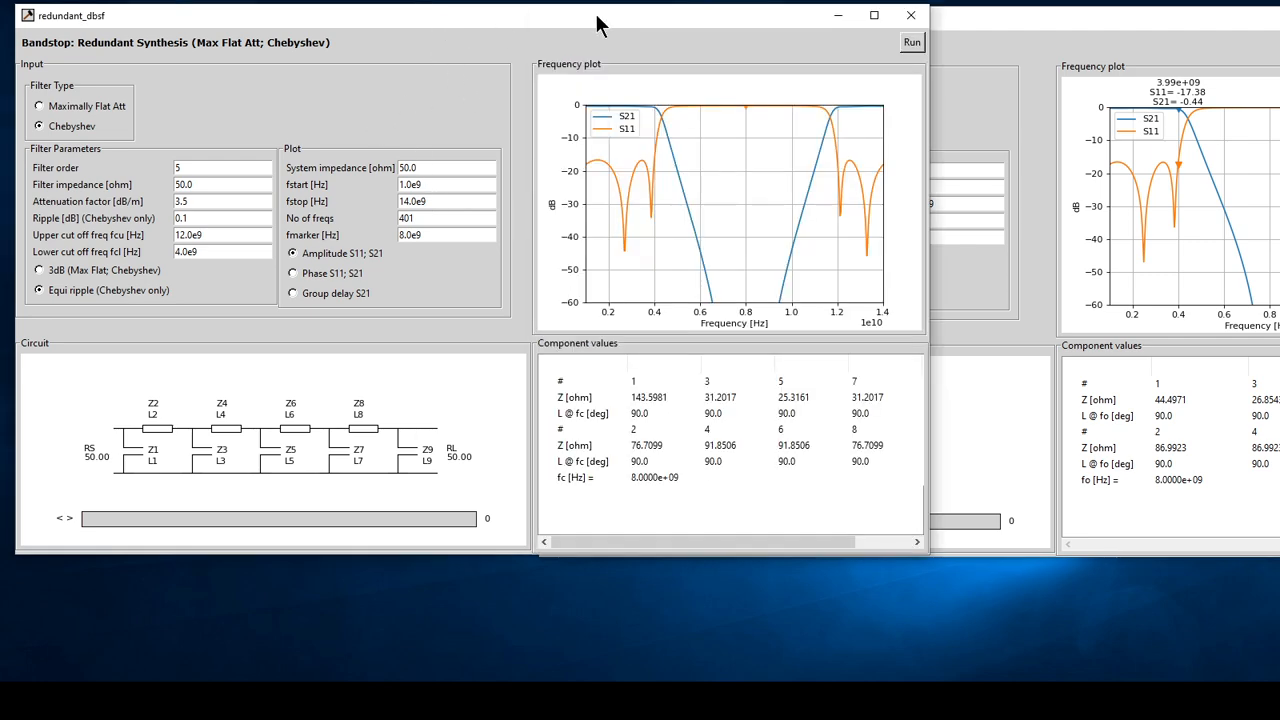
pyautogui.moveTo(606, 23); pyautogui.dragTo(299, 24)
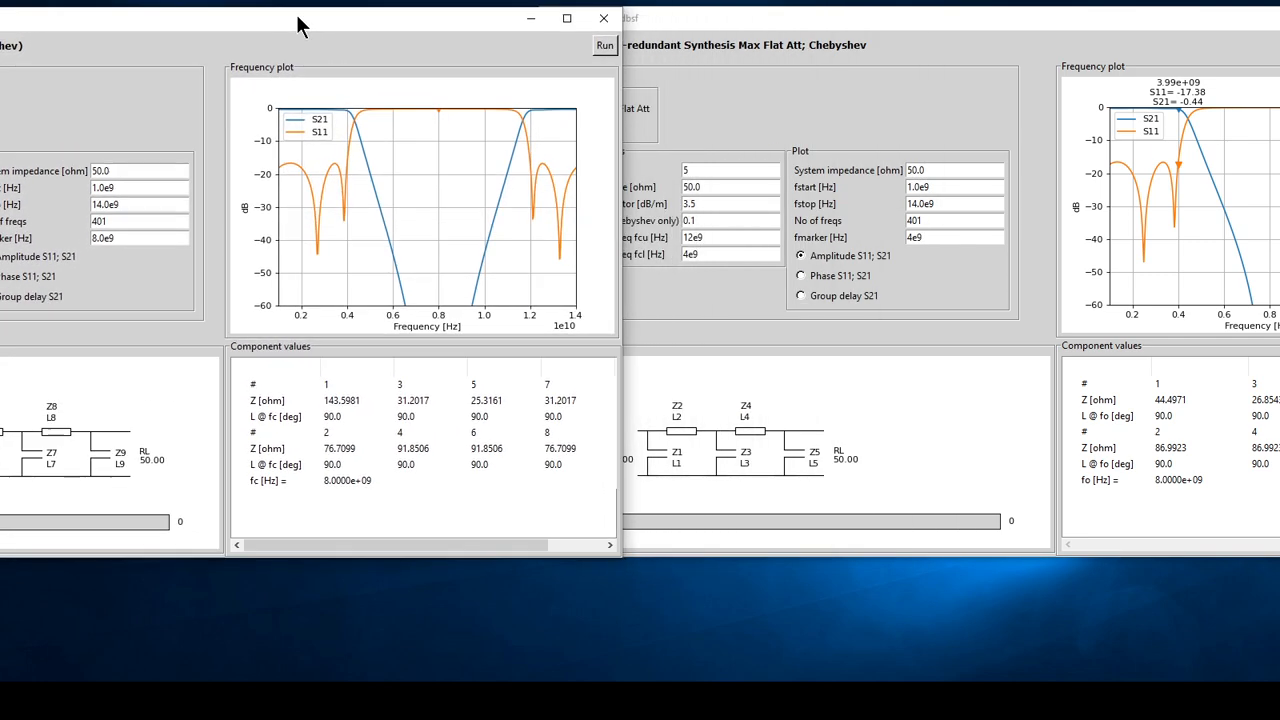
pyautogui.moveTo(910, 30); pyautogui.dragTo(614, 20)
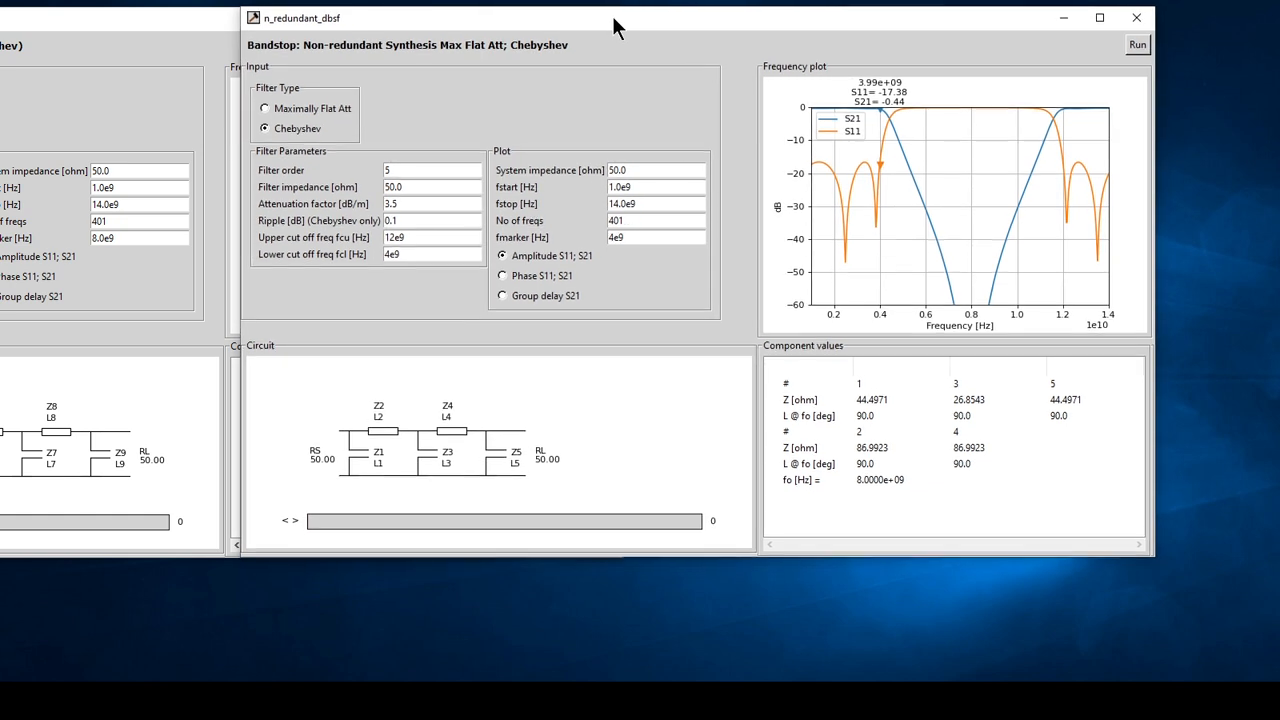
pyautogui.click(151, 26)
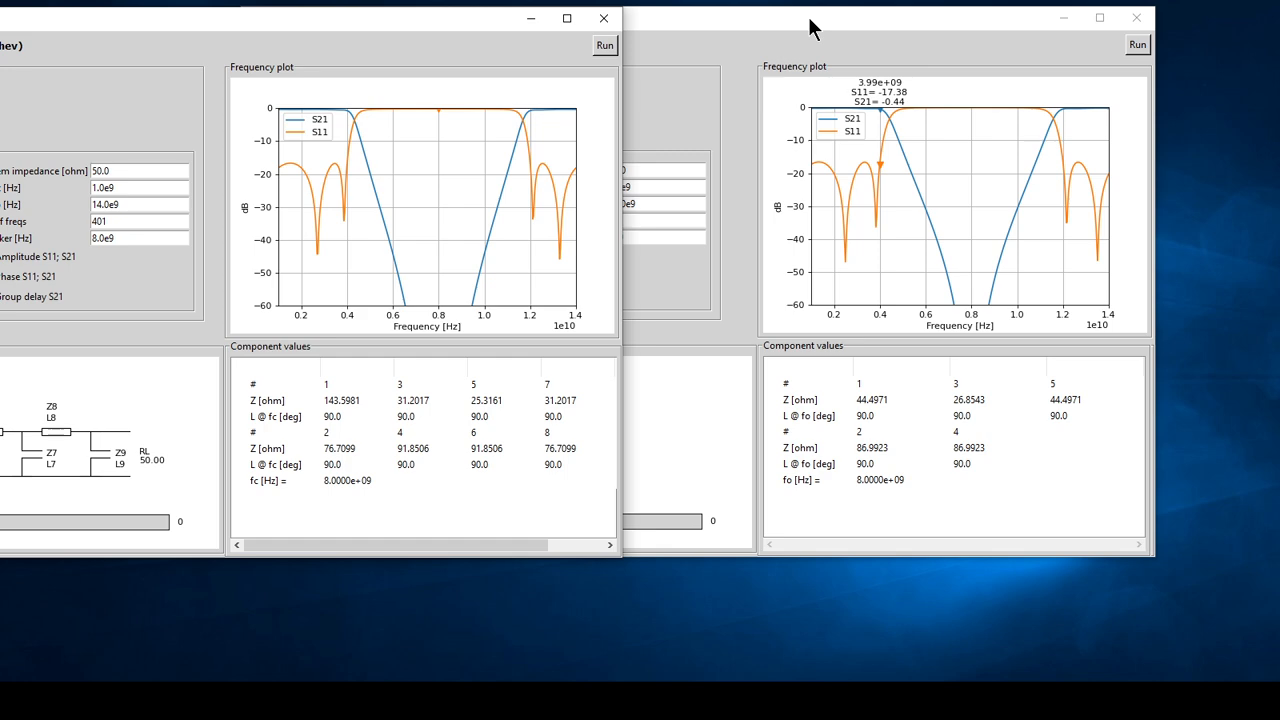
pyautogui.moveTo(810, 28); pyautogui.dragTo(737, 31)
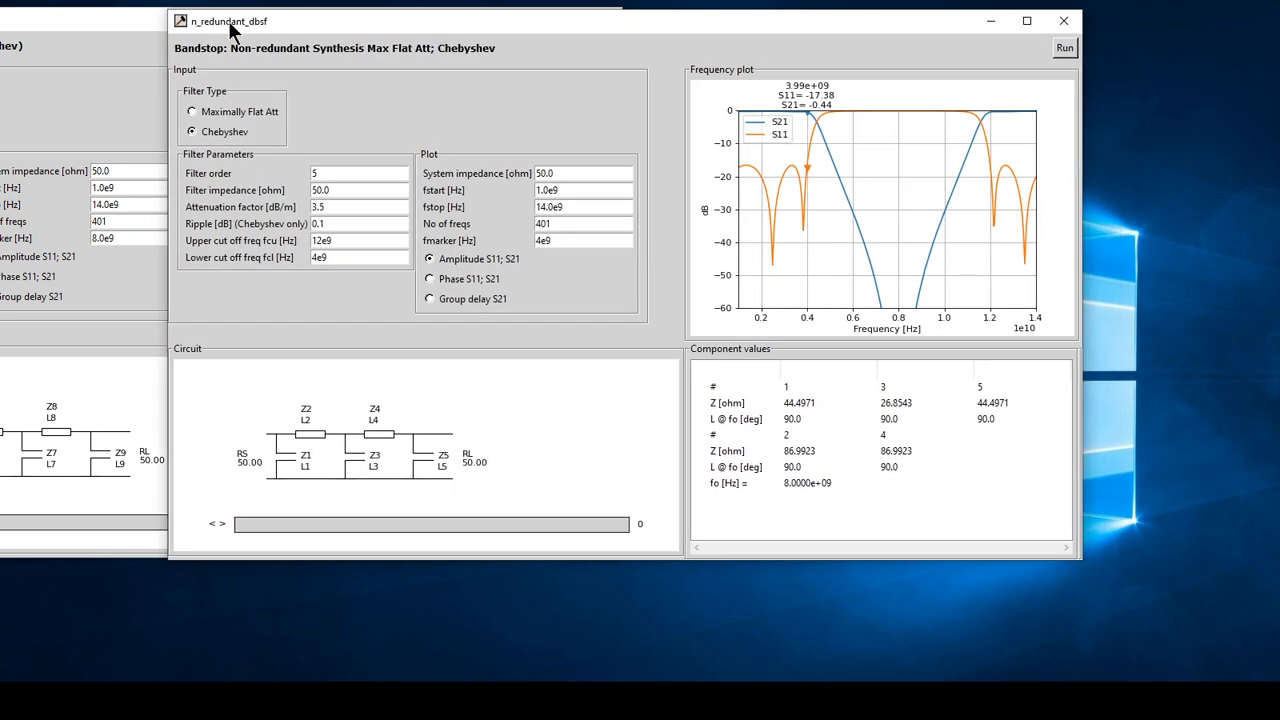
pyautogui.click(125, 30)
pyautogui.moveTo(130, 30); pyautogui.dragTo(193, 34)
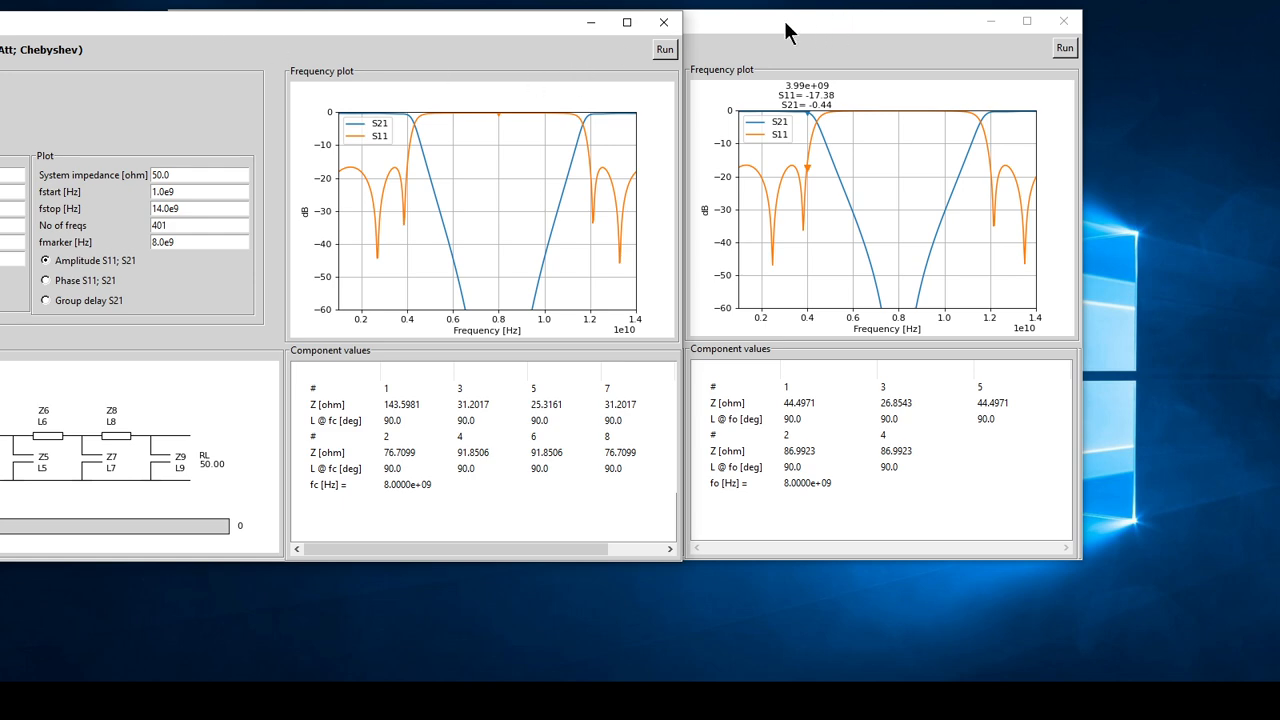
pyautogui.click(826, 26)
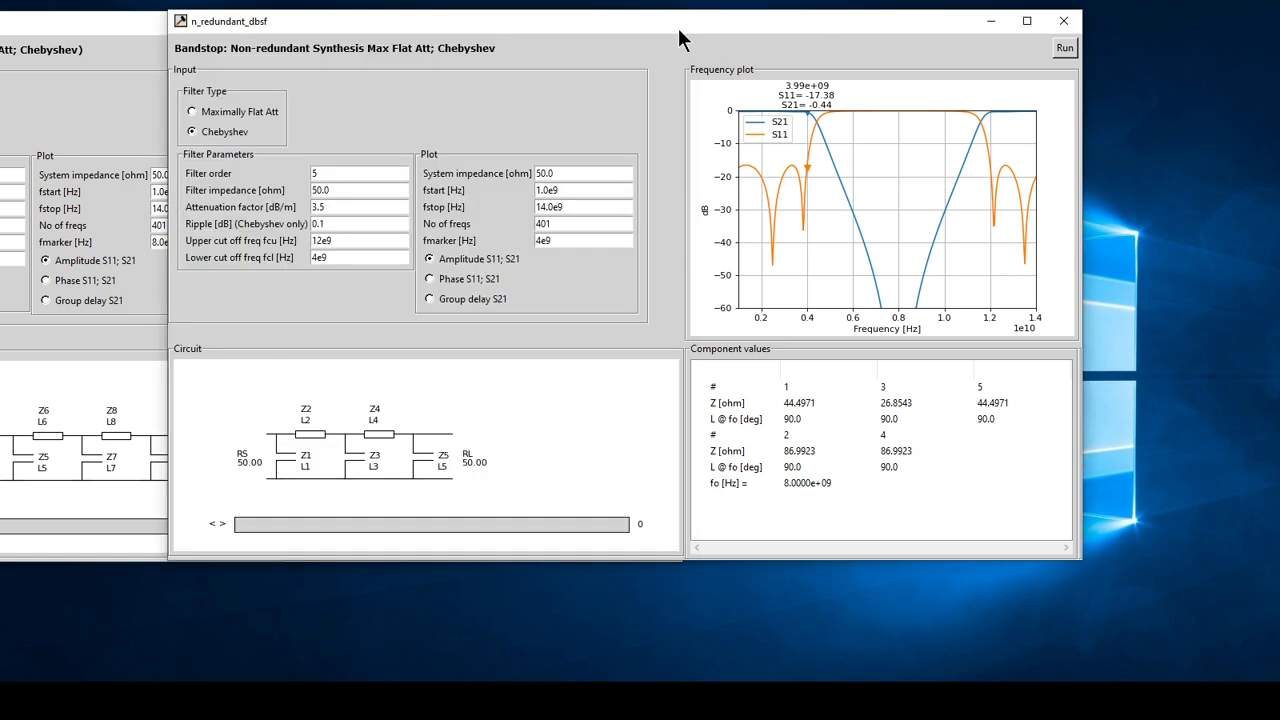
# - Compare the circuit diagrams of the redundant and non-redundant order 5 filters, checking their responses again
pyautogui.moveTo(590, 20); pyautogui.dragTo(968, 14)
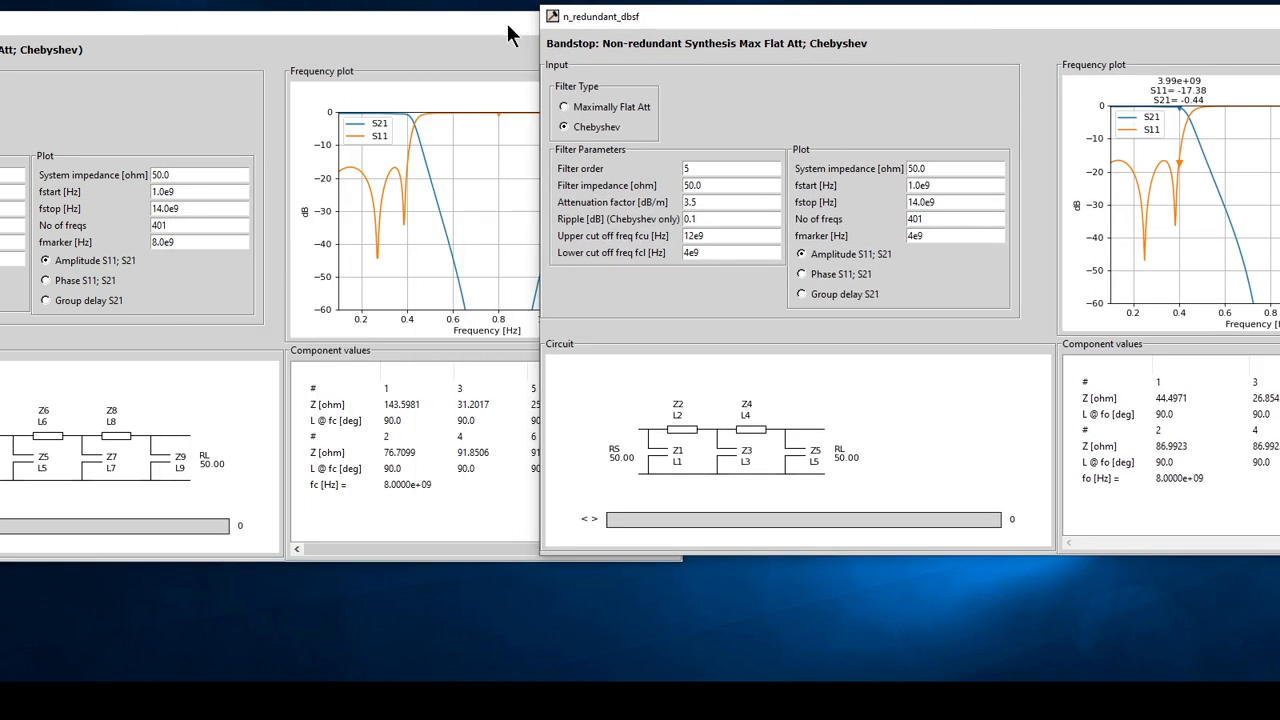
pyautogui.moveTo(440, 28); pyautogui.dragTo(678, 27)
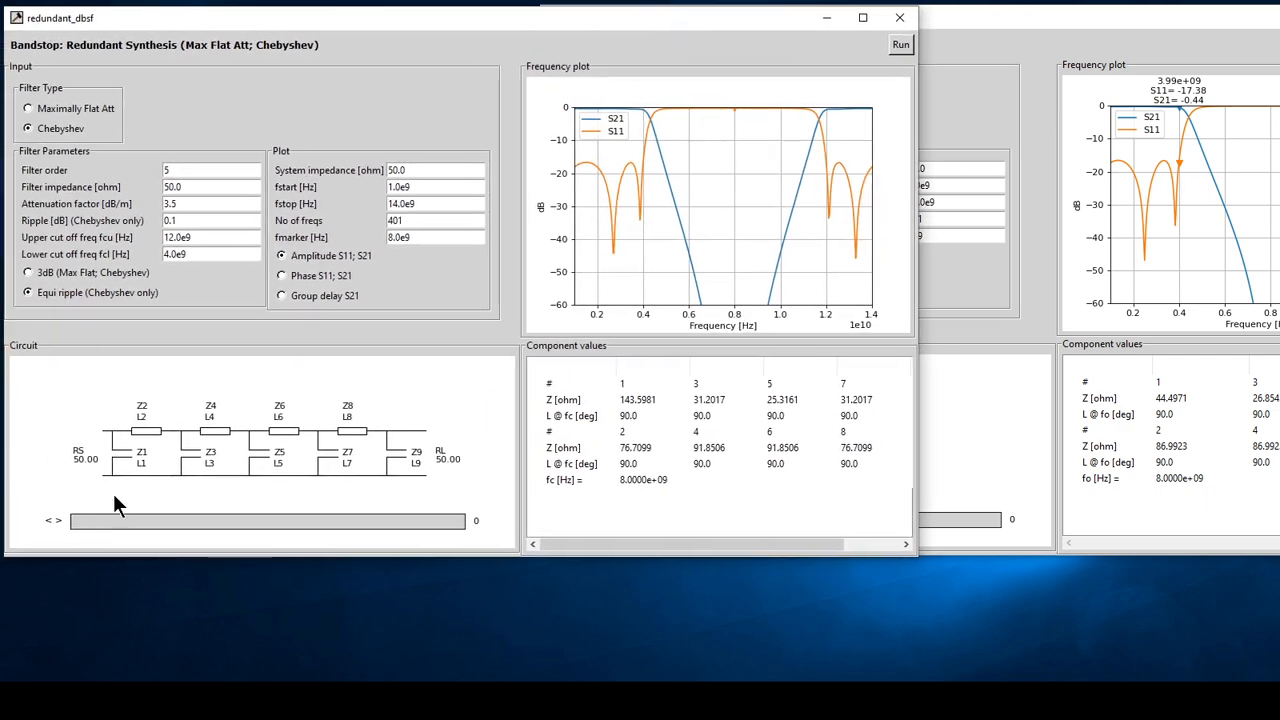
pyautogui.click(1017, 29)
pyautogui.moveTo(1014, 28); pyautogui.dragTo(1075, 36)
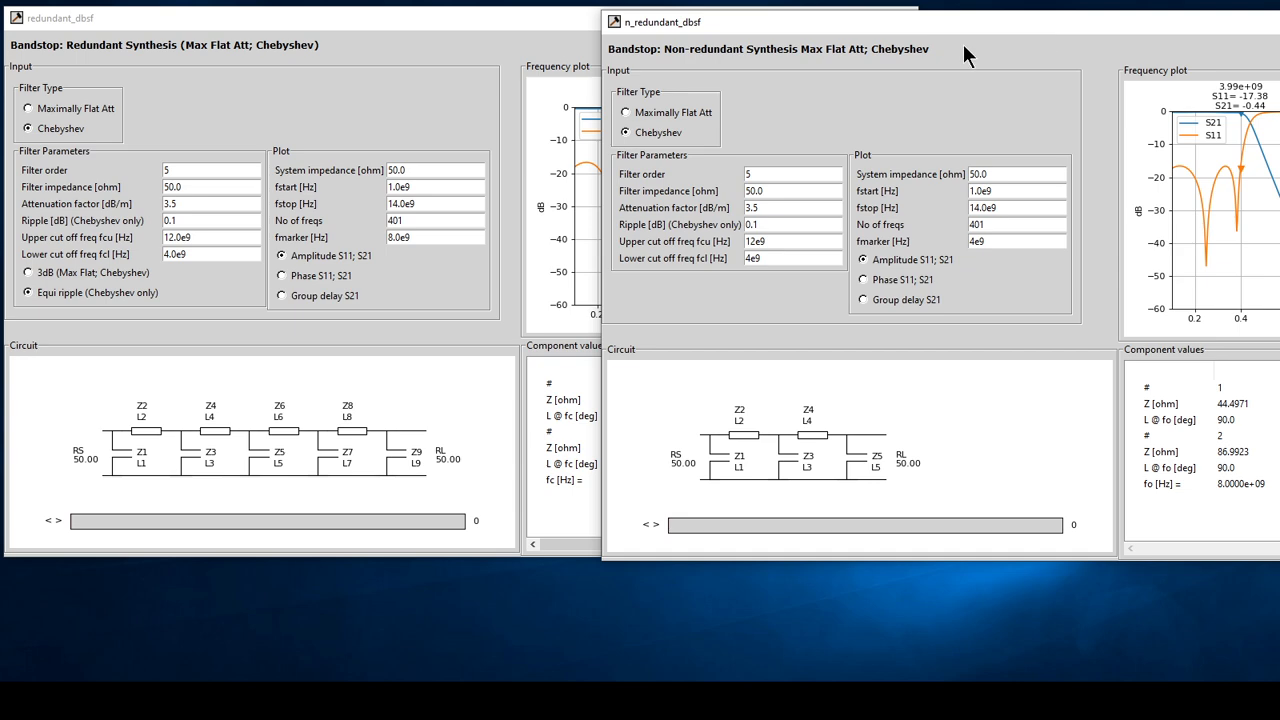
pyautogui.click(460, 38)
pyautogui.moveTo(651, 23); pyautogui.dragTo(464, 26)
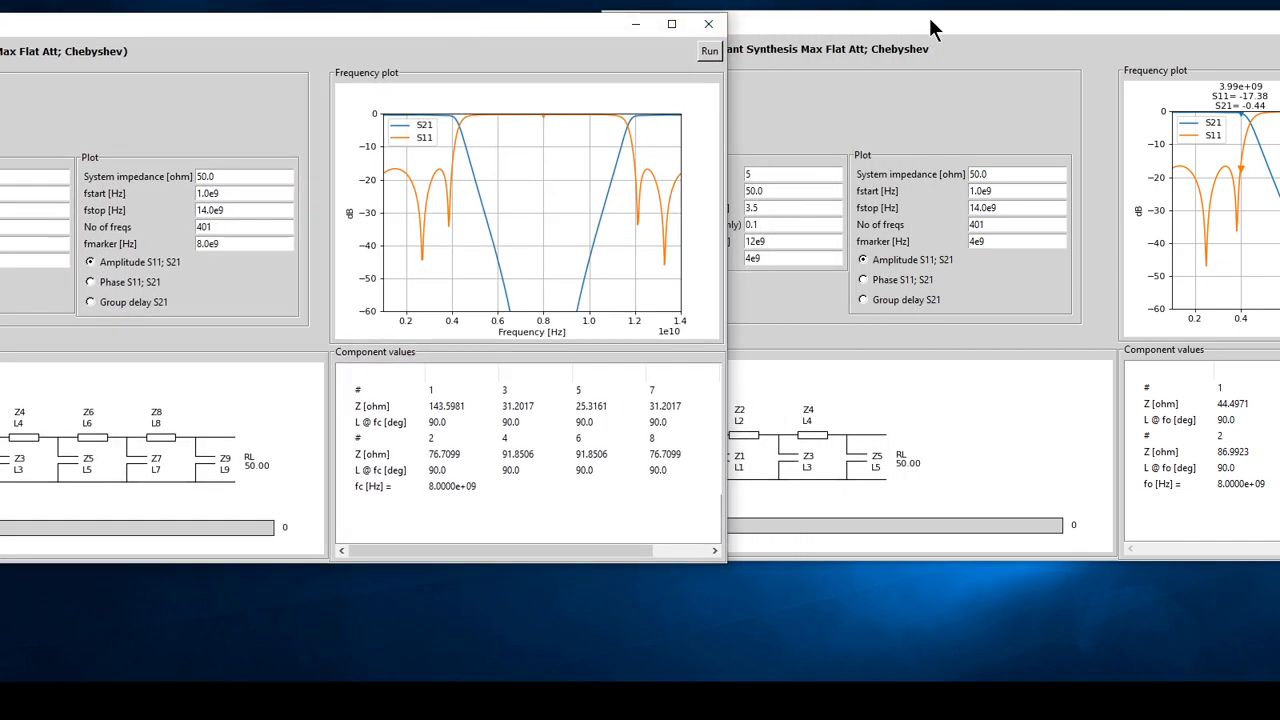
pyautogui.click(912, 30)
pyautogui.moveTo(912, 30); pyautogui.dragTo(865, 44)
pyautogui.moveTo(471, 30); pyautogui.dragTo(543, 32)
# - Run the non-redundant bandstop filter with order 9
pyautogui.click(880, 42)
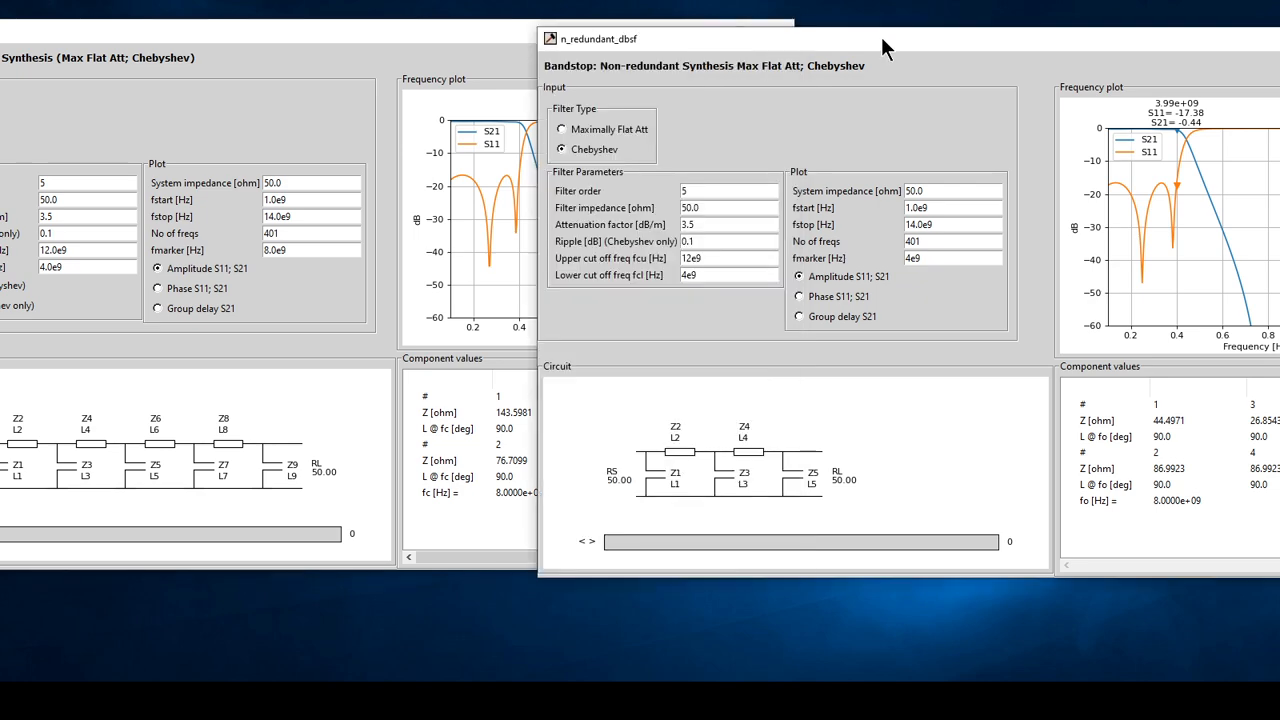
pyautogui.click(722, 182)
pyautogui.moveTo(1094, 39); pyautogui.dragTo(870, 64)
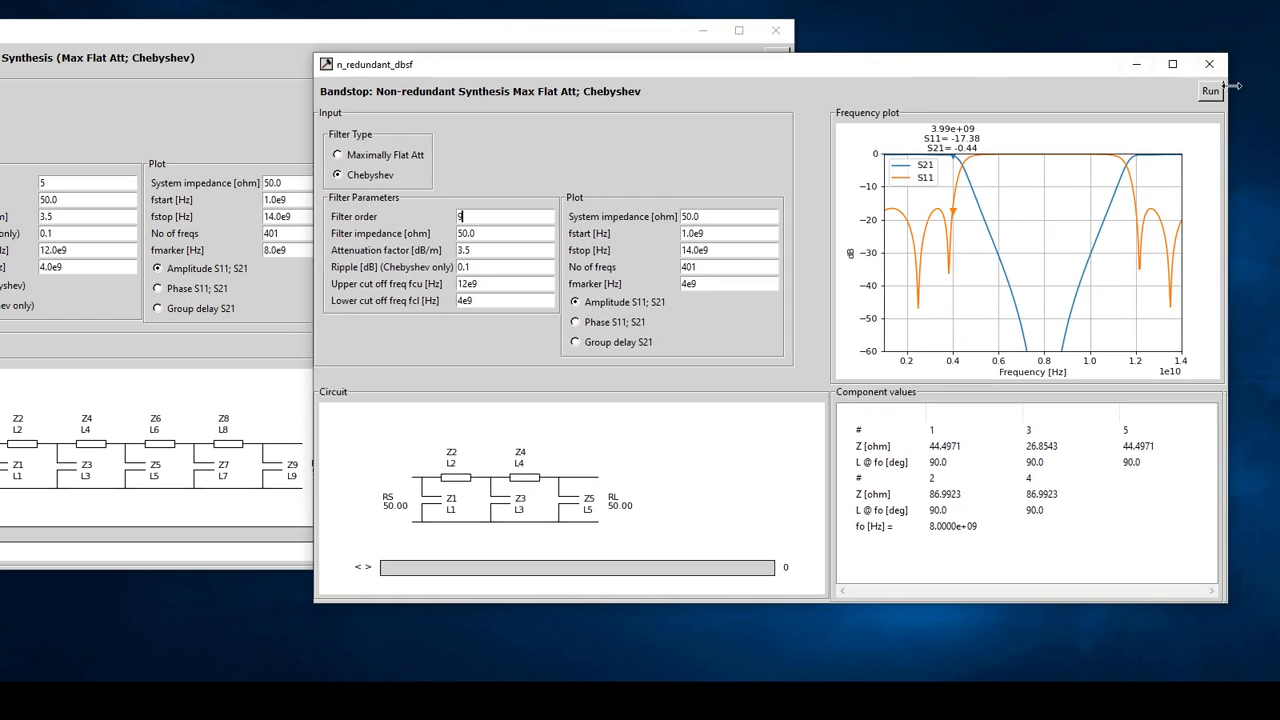
pyautogui.click(1210, 92)
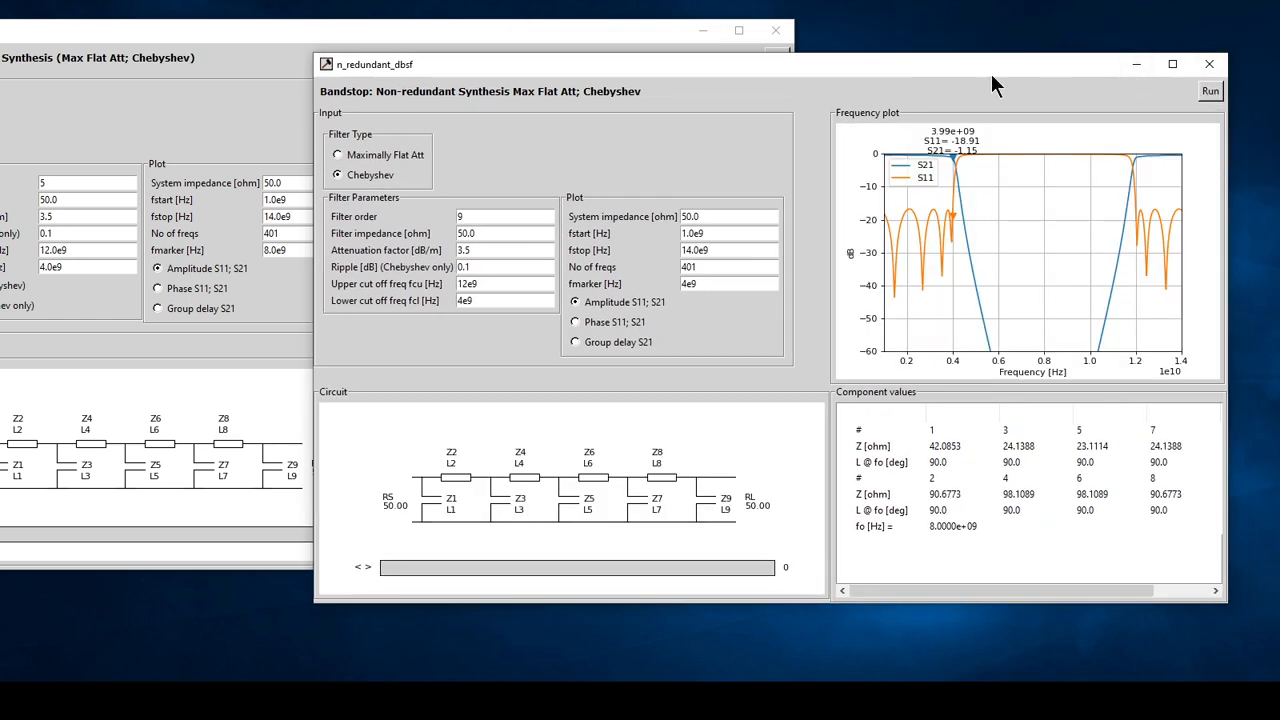
# - Compare the circuit and frequency plot of the order 9 non-redundant filter with those of the order 5 redundant filter
pyautogui.moveTo(757, 72); pyautogui.dragTo(998, 38)
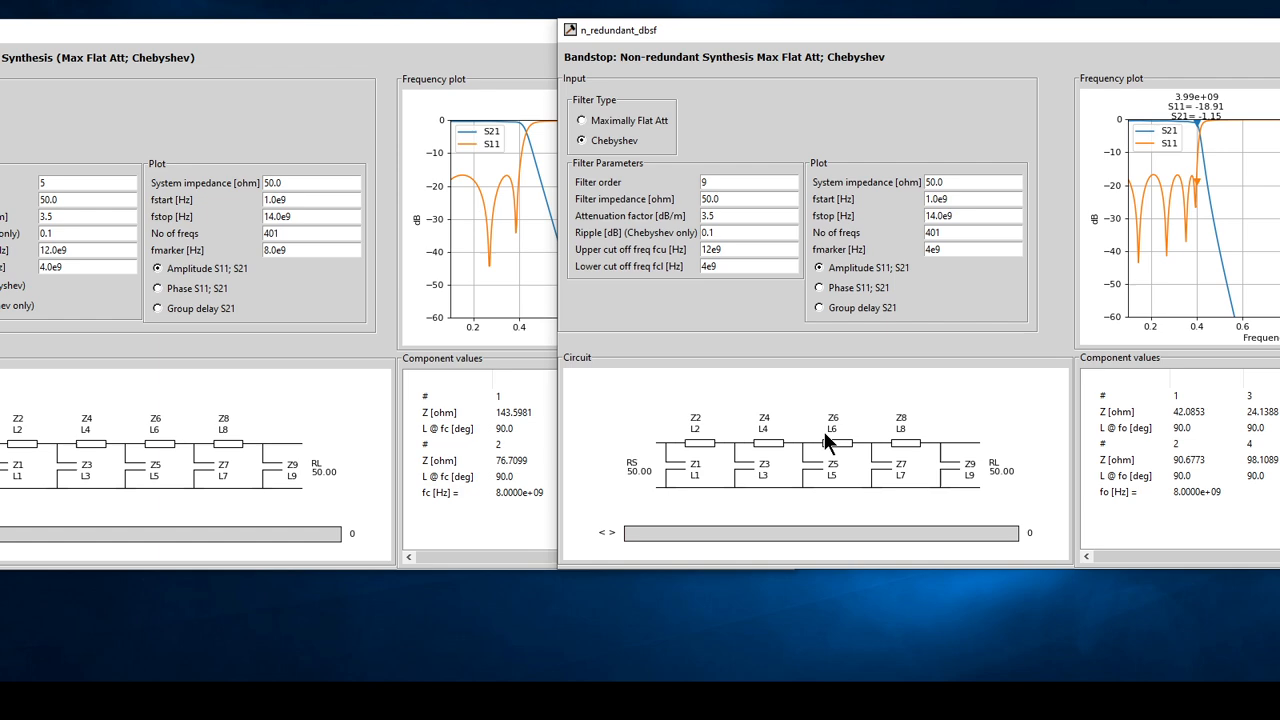
pyautogui.click(378, 46)
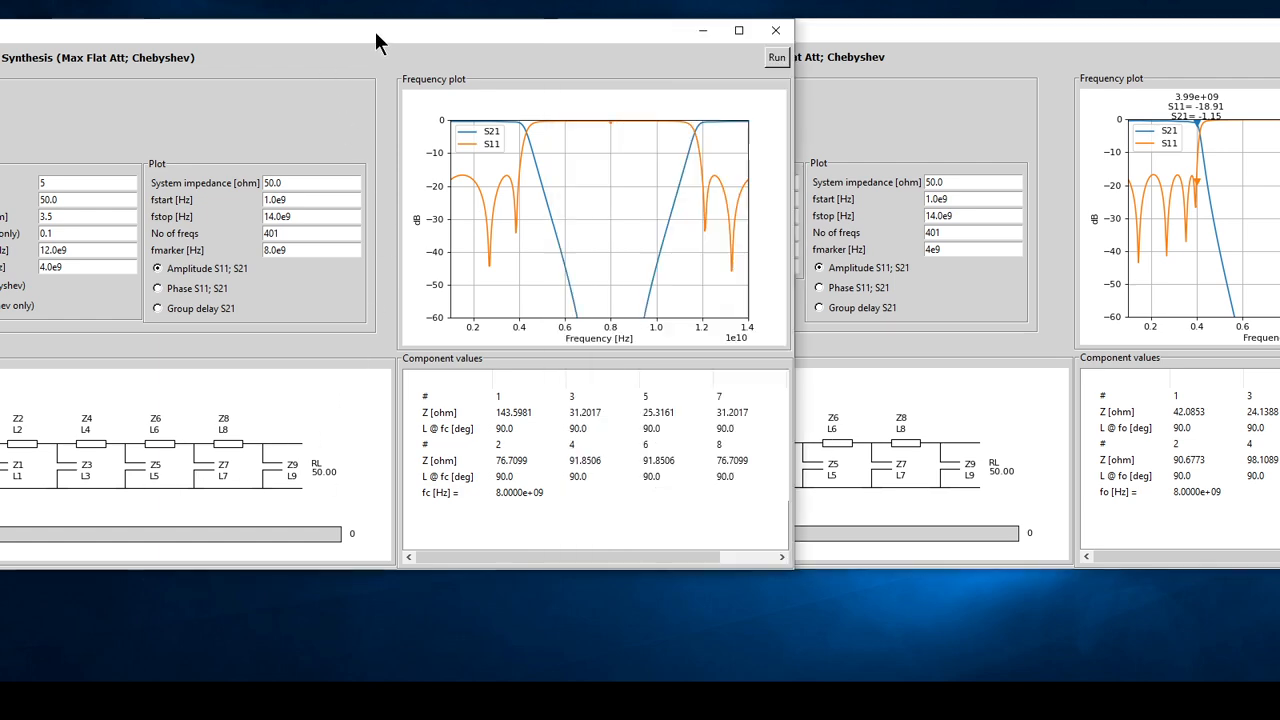
pyautogui.click(953, 38)
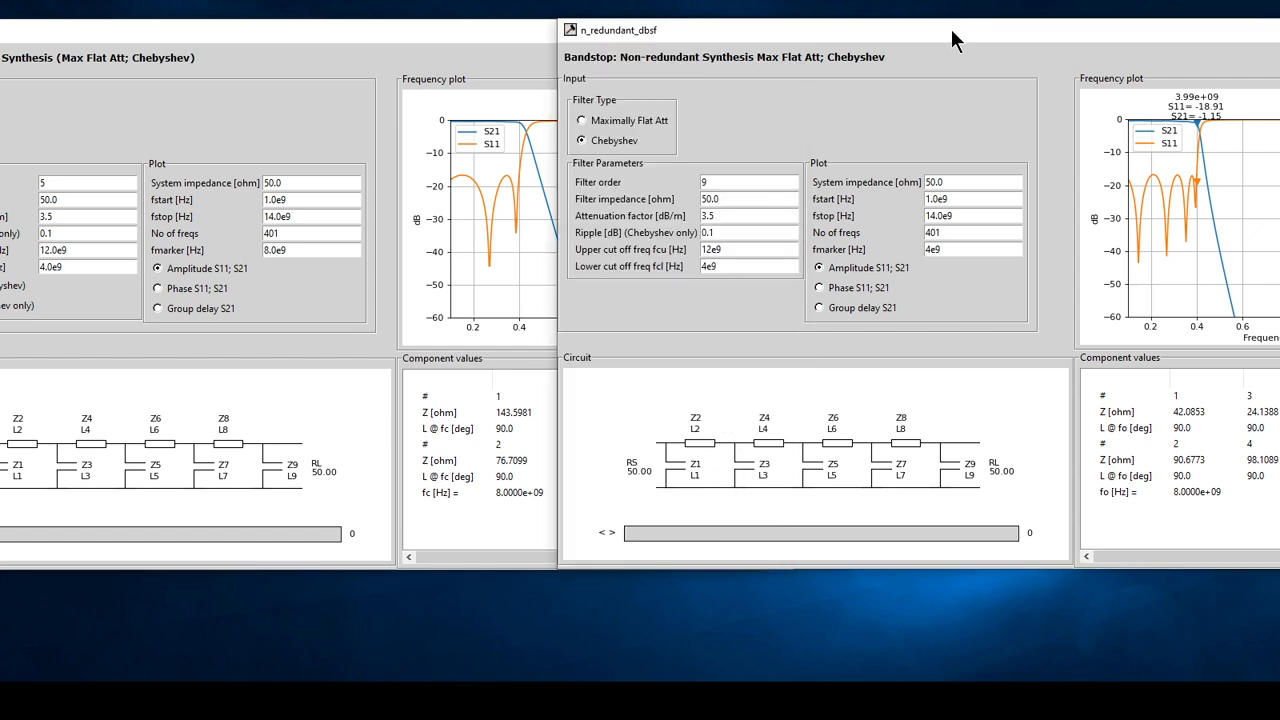
pyautogui.click(490, 38)
pyautogui.moveTo(490, 38); pyautogui.dragTo(370, 31)
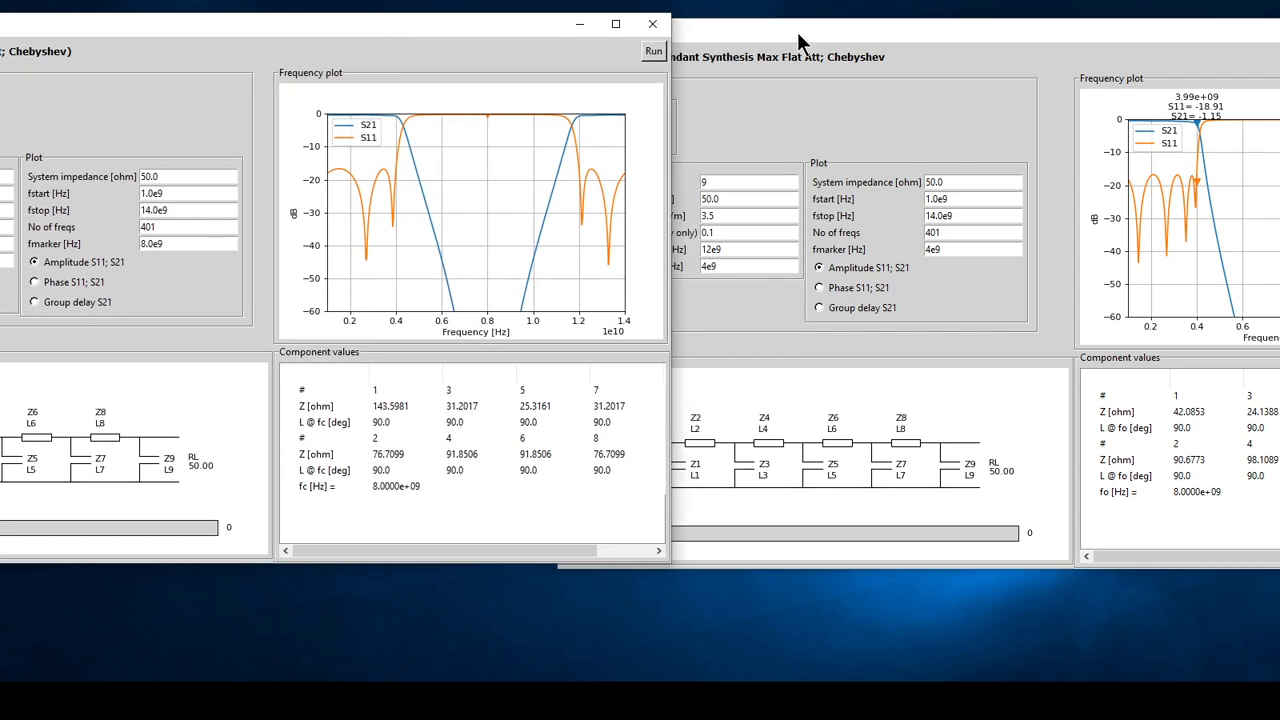
pyautogui.click(657, 21)
pyautogui.moveTo(713, 30); pyautogui.dragTo(498, 28)
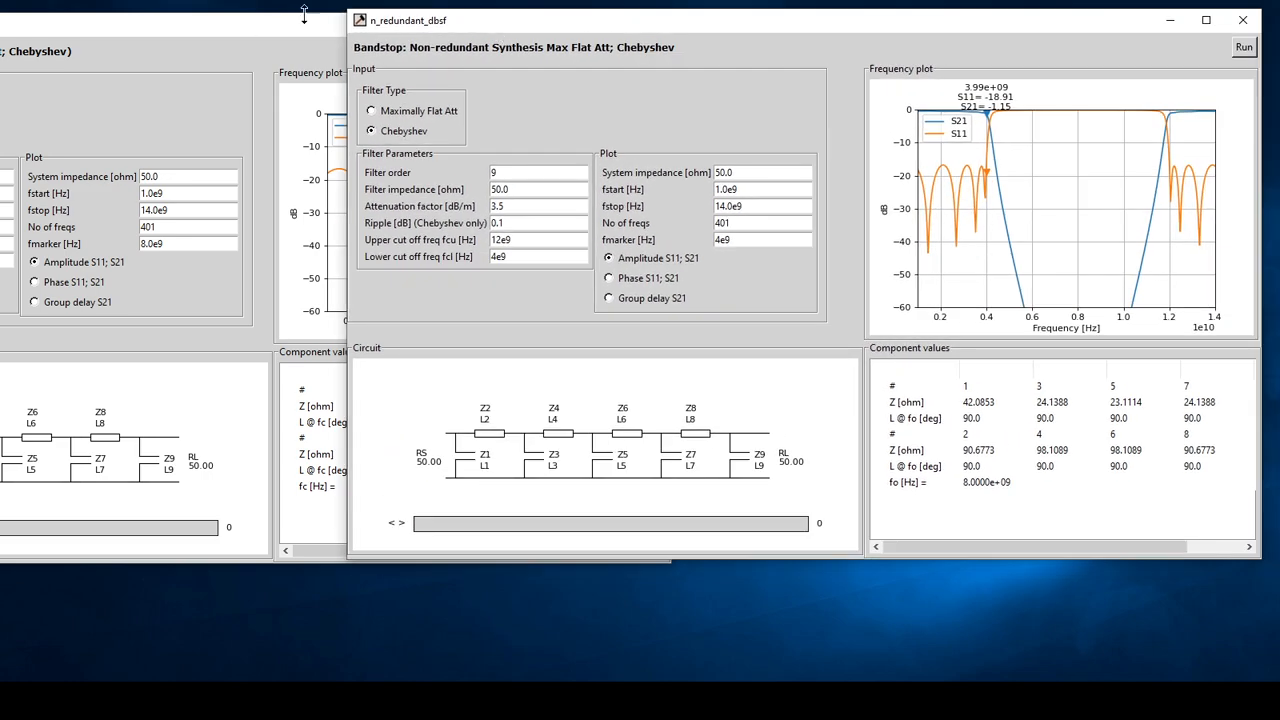
pyautogui.click(260, 32)
pyautogui.moveTo(260, 35); pyautogui.dragTo(437, 34)
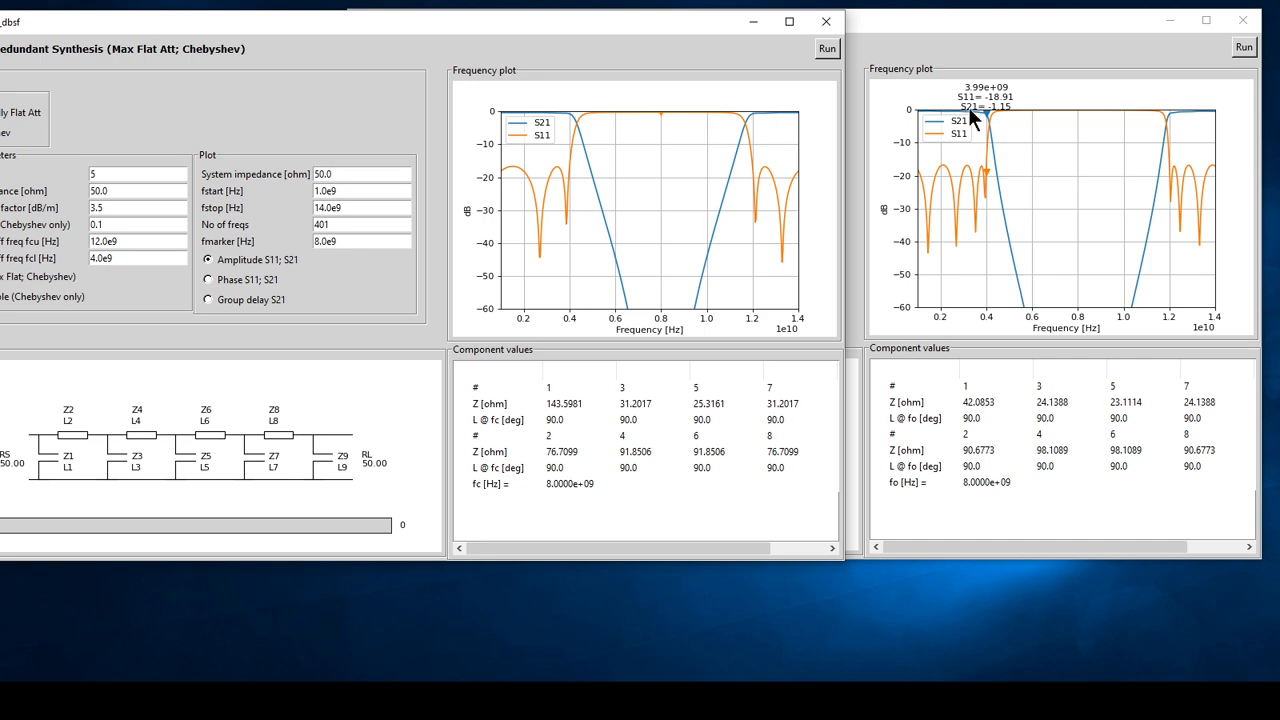
pyautogui.moveTo(629, 22); pyautogui.dragTo(554, 29)
pyautogui.moveTo(1002, 20); pyautogui.dragTo(957, 40)
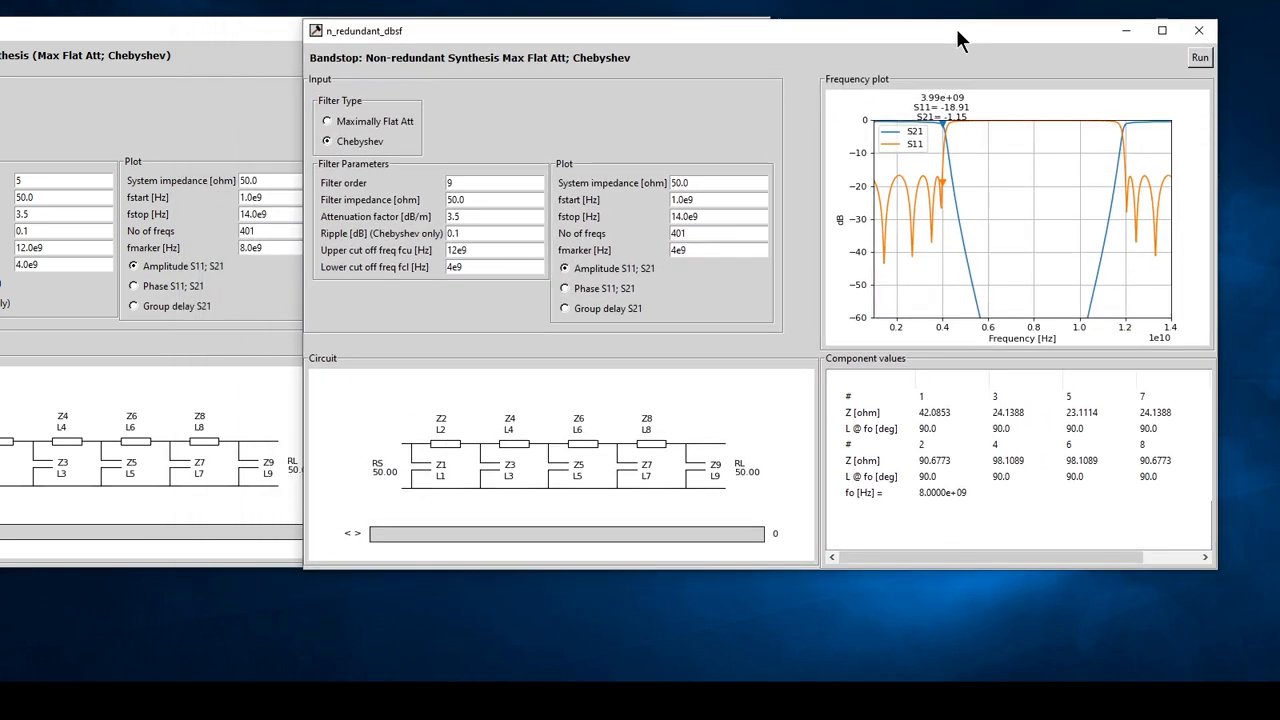
# - Close both bandstop filter windows and the Microwave Distributed Filters selection window
pyautogui.click(1200, 33)
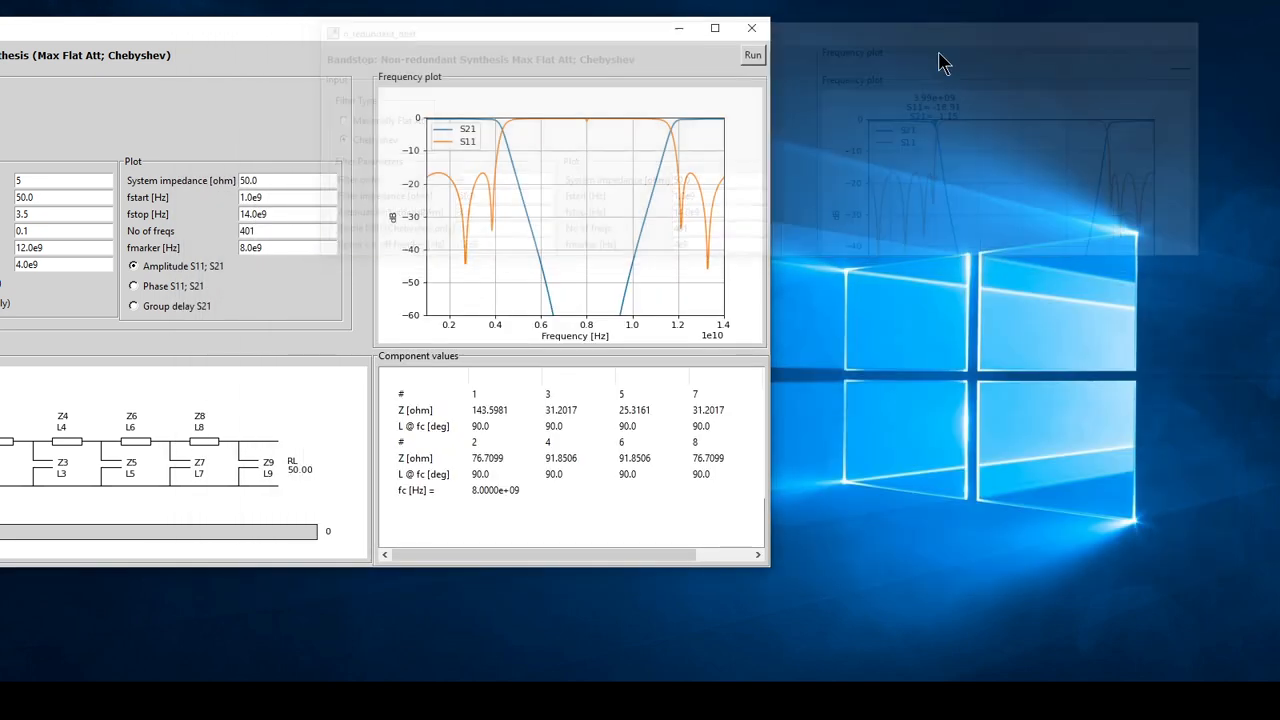
pyautogui.click(753, 35)
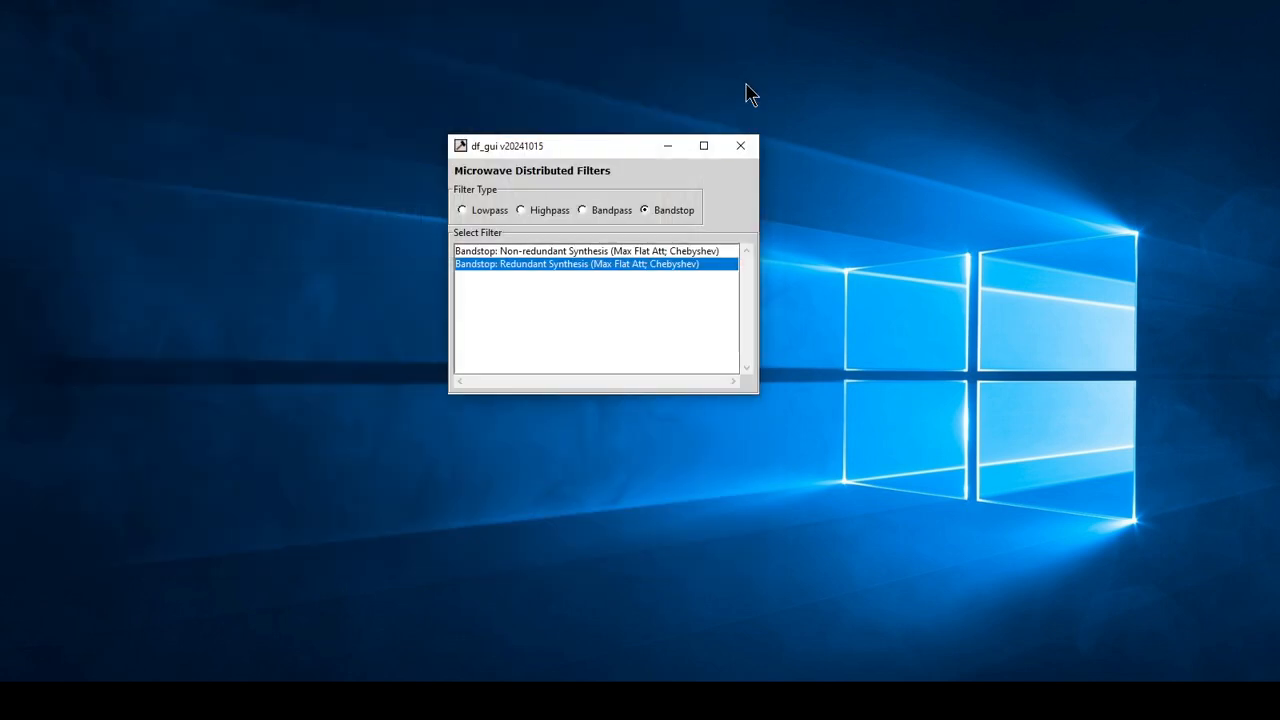
pyautogui.click(741, 148)
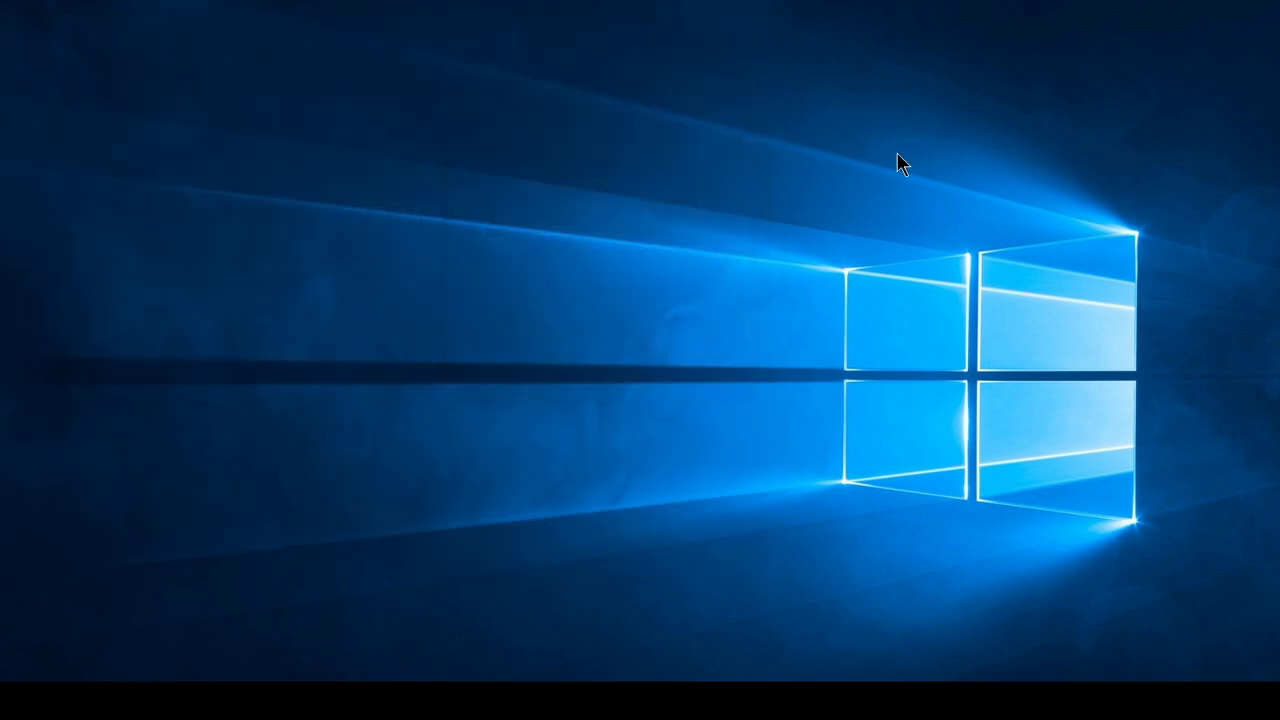